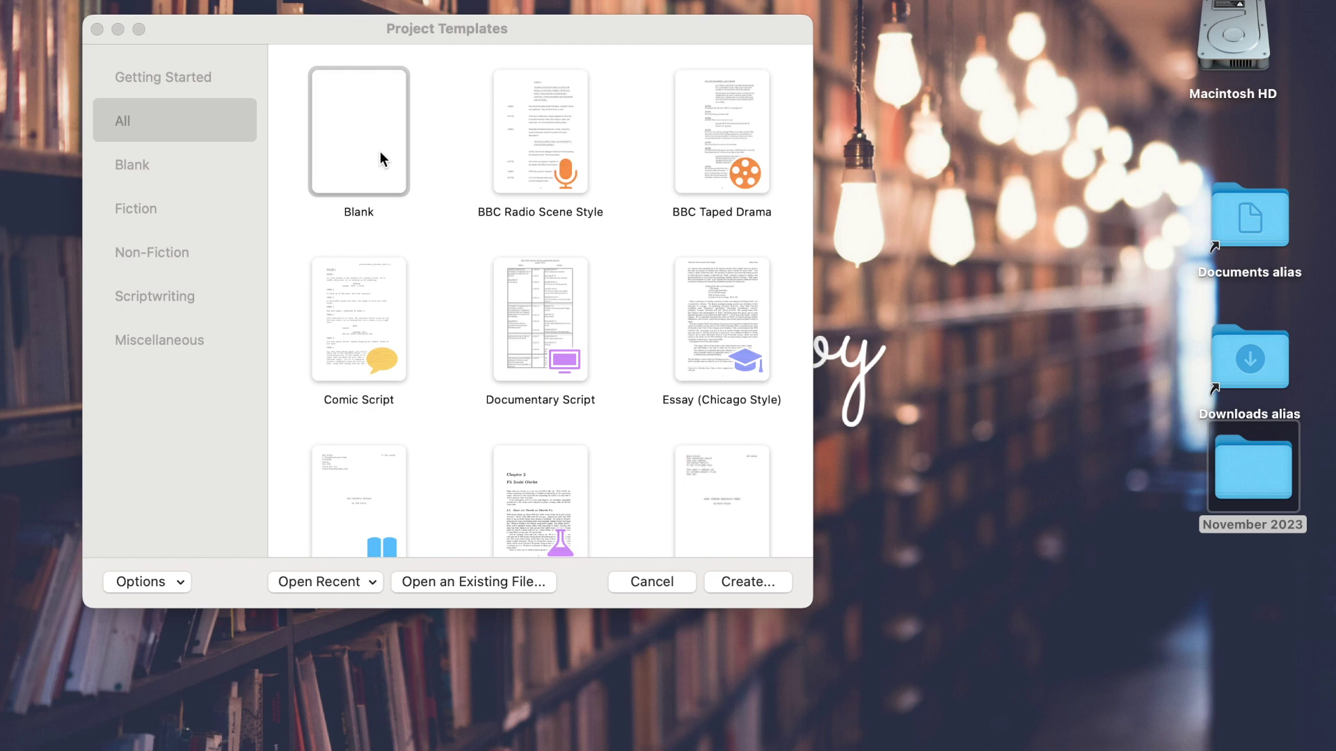
Create a project from the Blank template and save it as Zebras on the Desktop.
{"action": "left_click", "coordinate": [773, 579]}
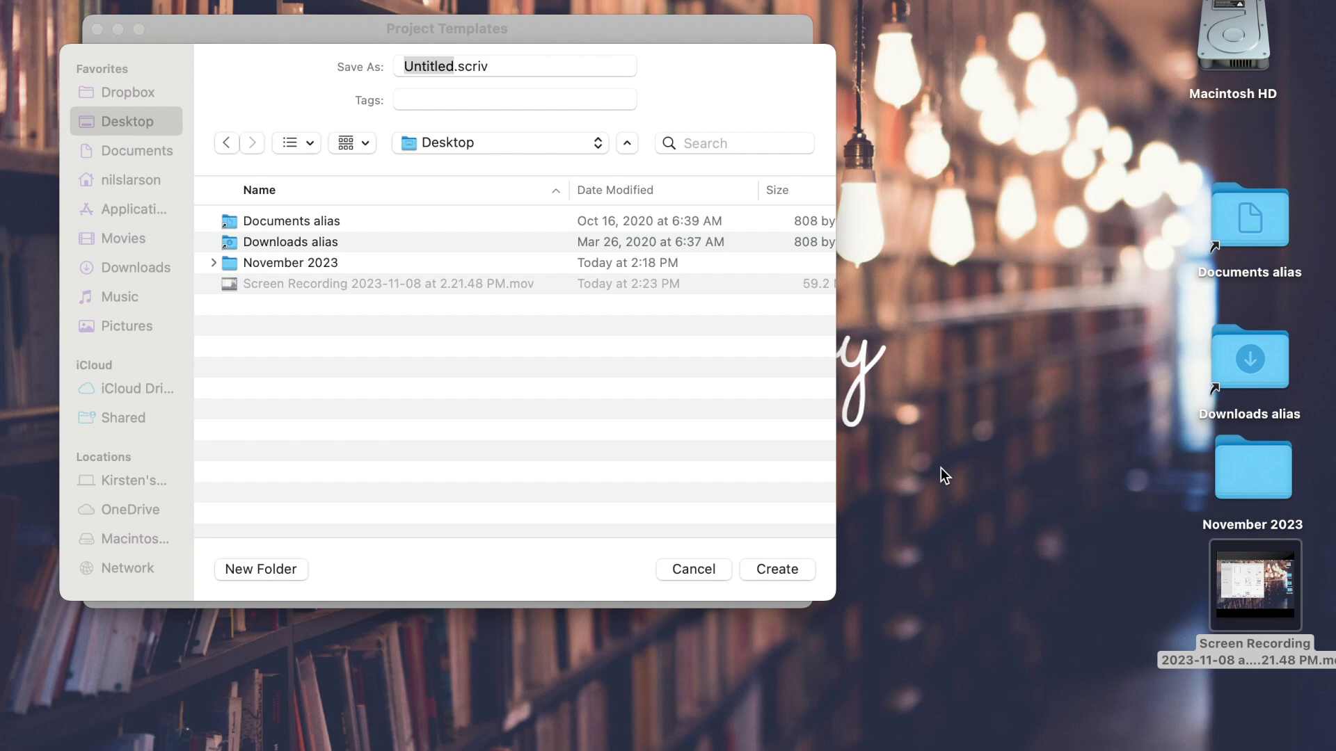
{"action": "left_click", "coordinate": [436, 66]}
{"action": "type", "text": "Zebras"}
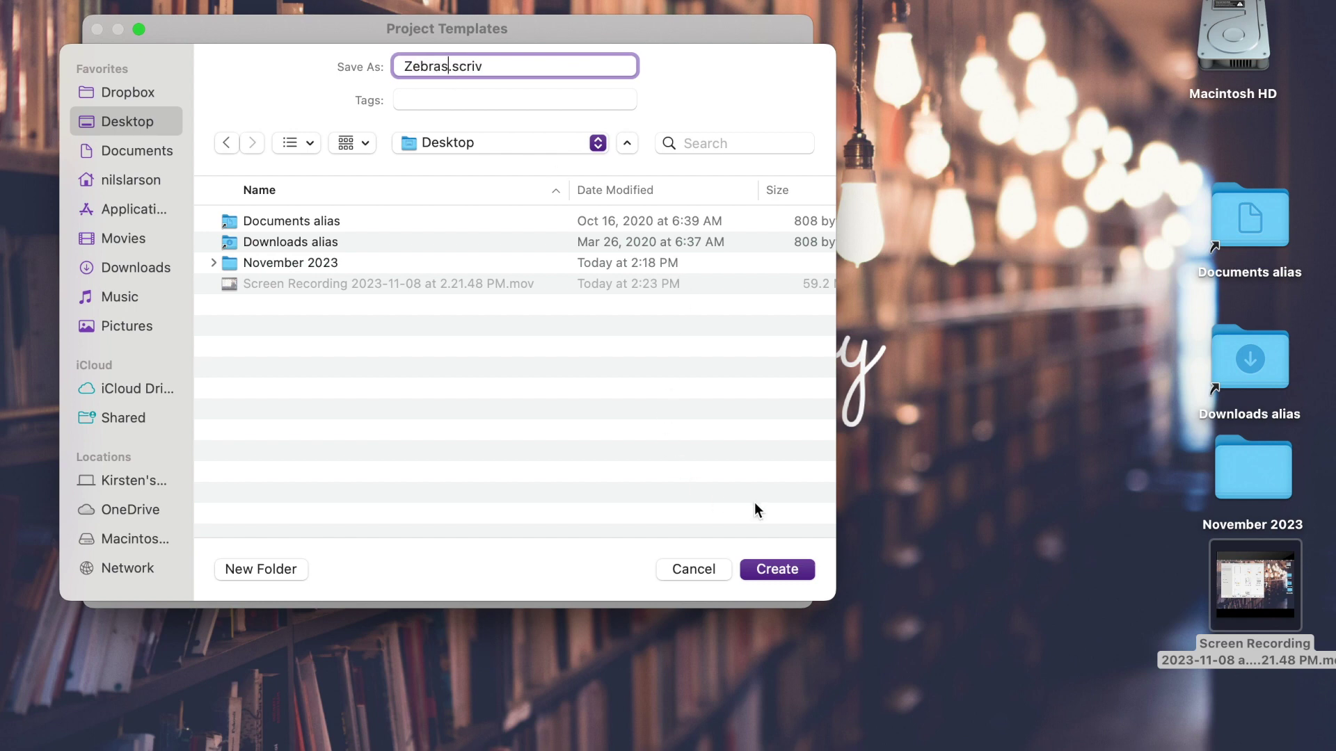
{"action": "left_click", "coordinate": [775, 568]}
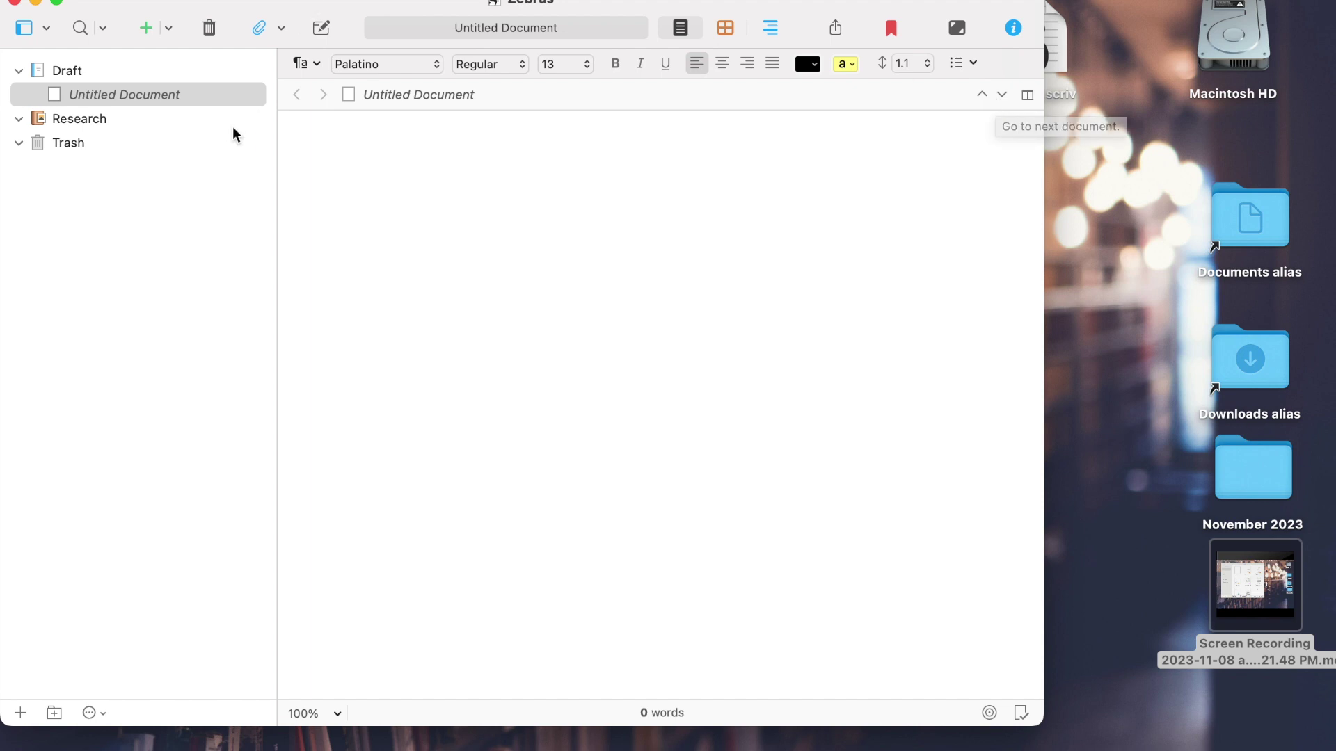
Select the Research folder, switch to OneNote and open the zebra link on the San Diego Zoo notes page.
{"action": "left_click", "coordinate": [157, 128]}
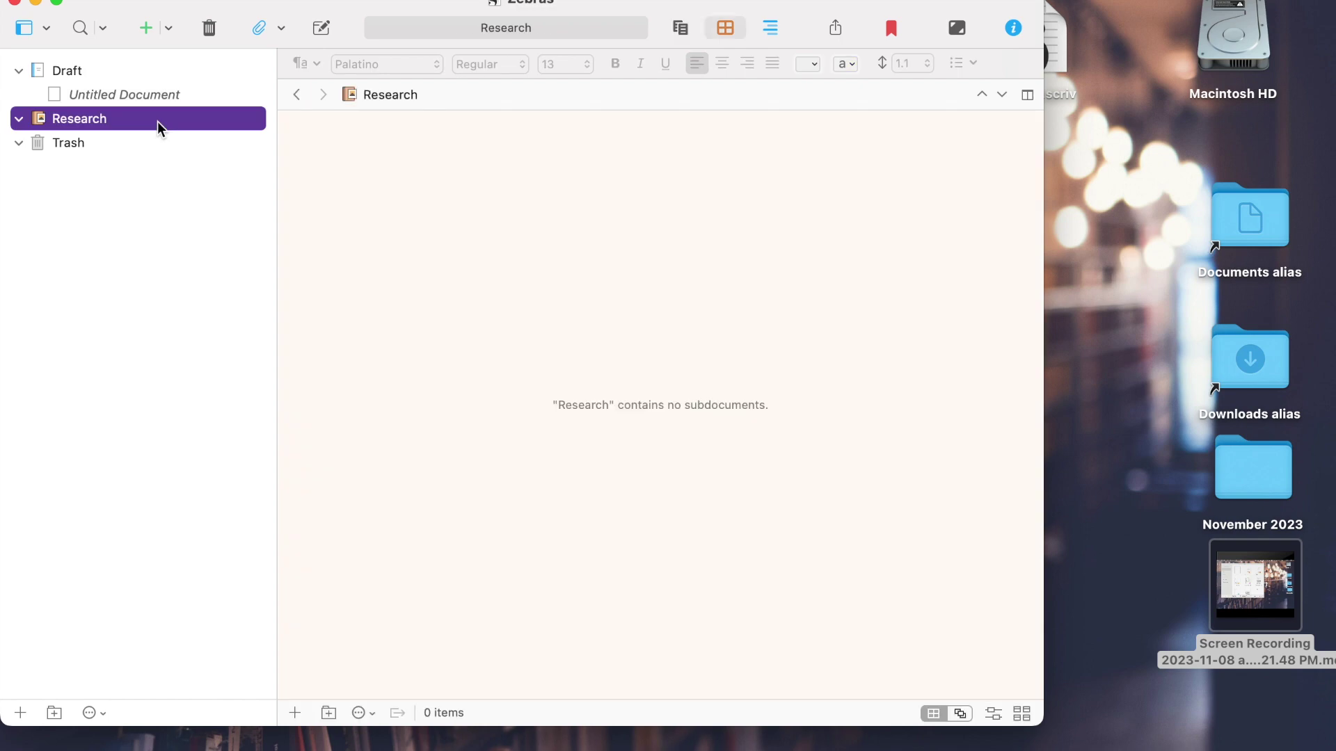
{"action": "mouse_move", "coordinate": [811, 743]}
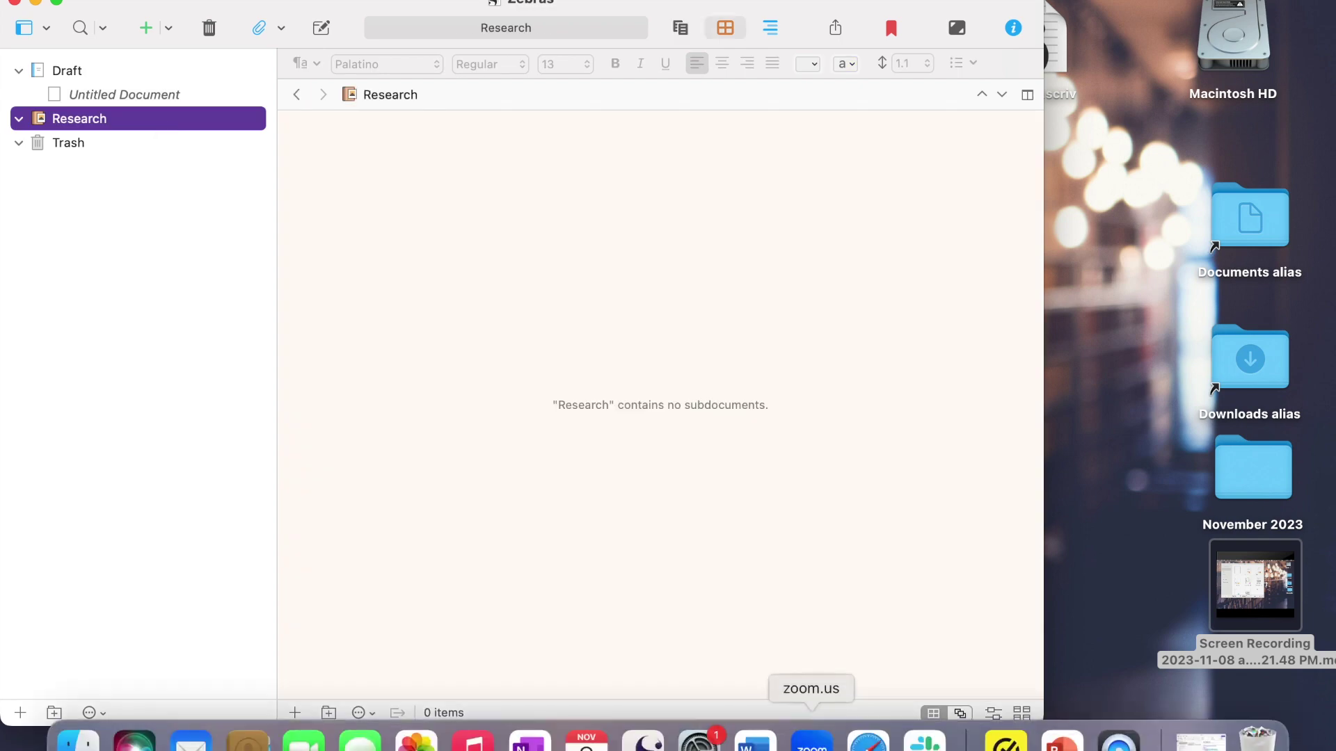
{"action": "left_click", "coordinate": [530, 743]}
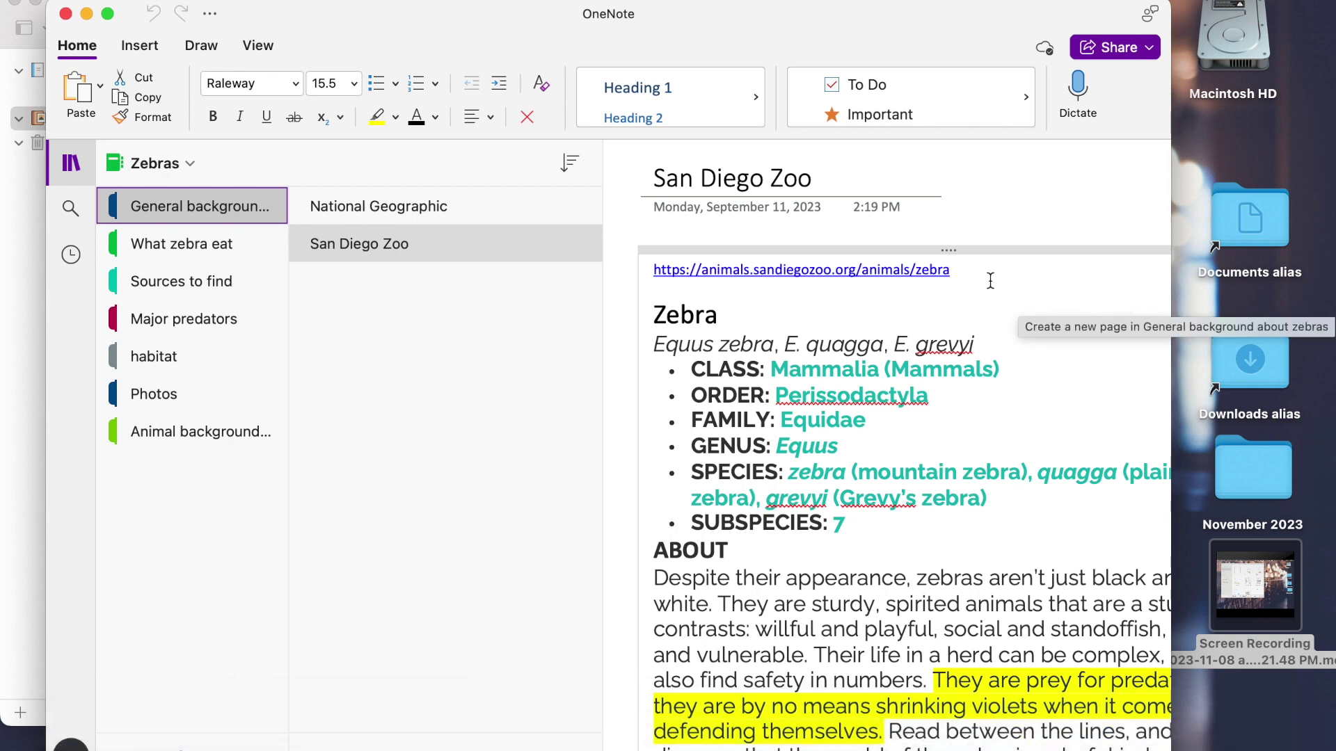
{"action": "left_click", "coordinate": [790, 271]}
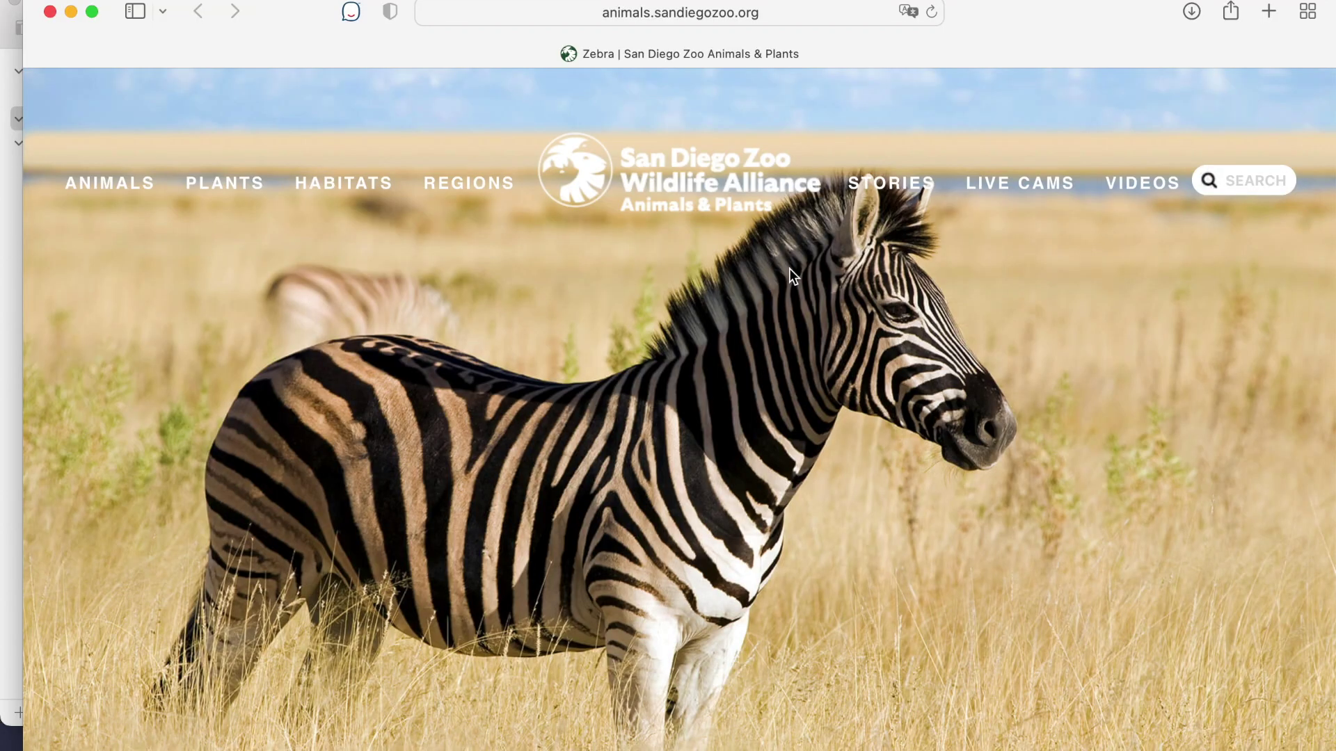
Copy the web address of the San Diego Zoo zebra page and return to the Zebras project in Scrivener.
{"action": "scroll", "coordinate": [769, 411], "scroll_direction": "down", "scroll_amount": 15}
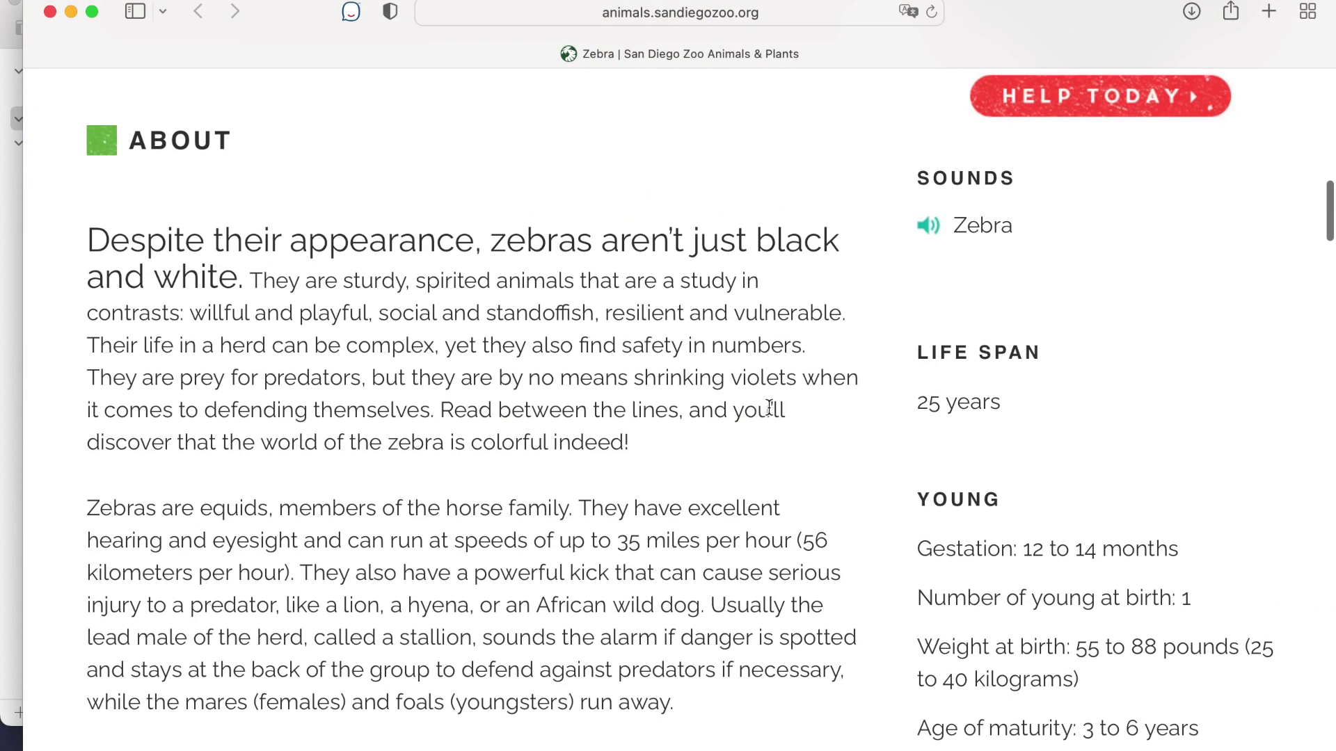
{"action": "left_click", "coordinate": [835, 17]}
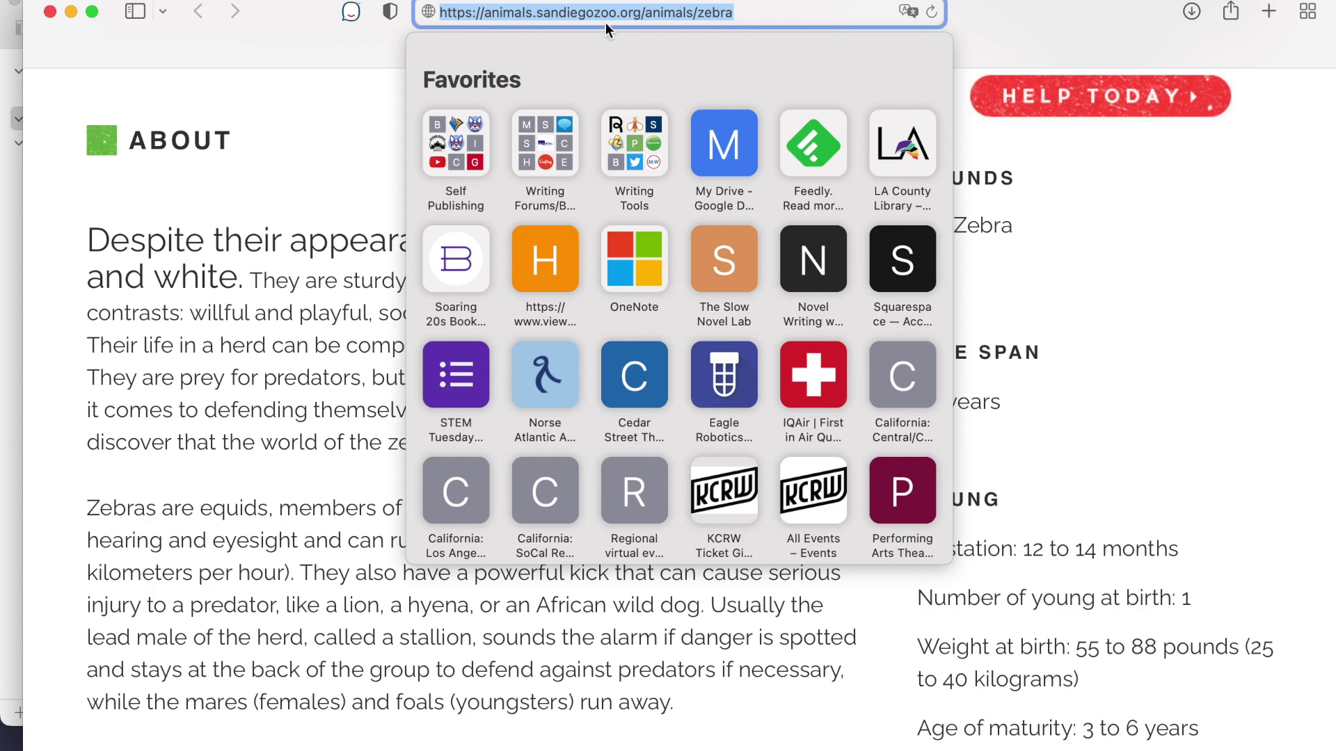
{"action": "left_click", "coordinate": [70, 13]}
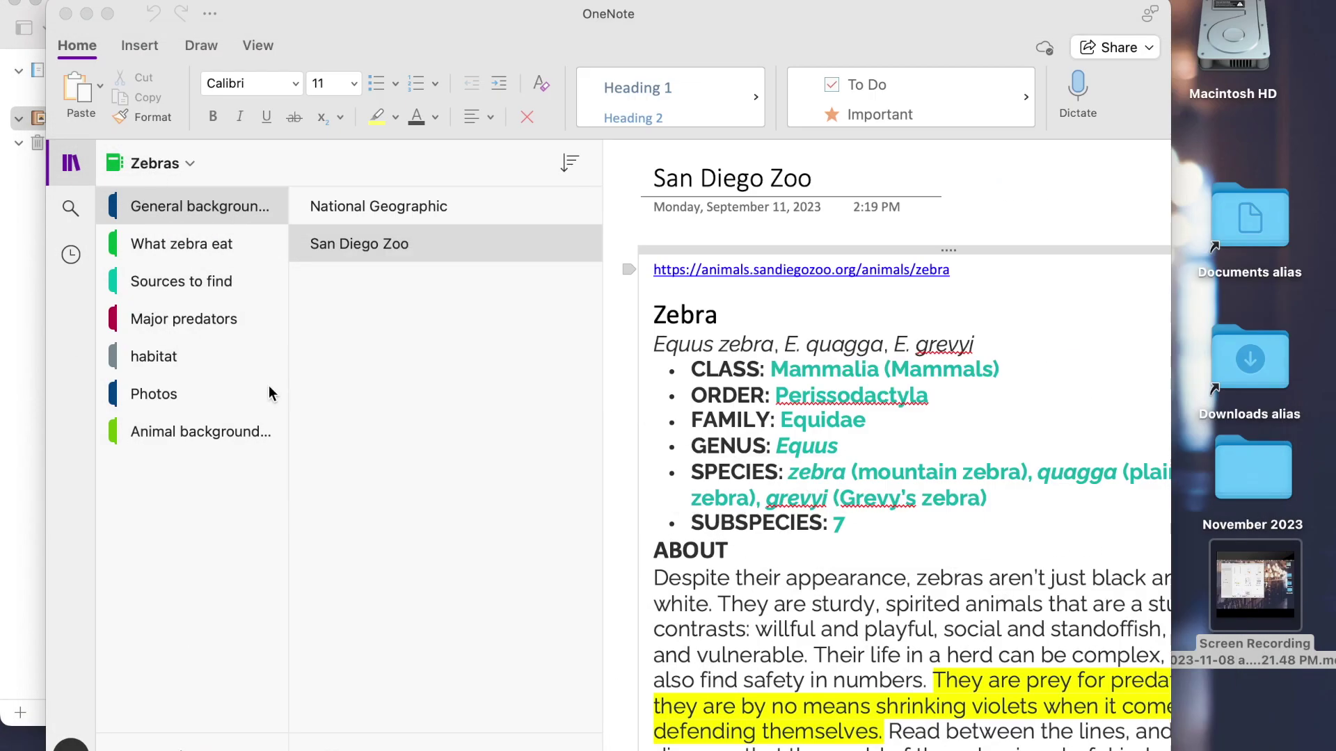
{"action": "left_click", "coordinate": [87, 14]}
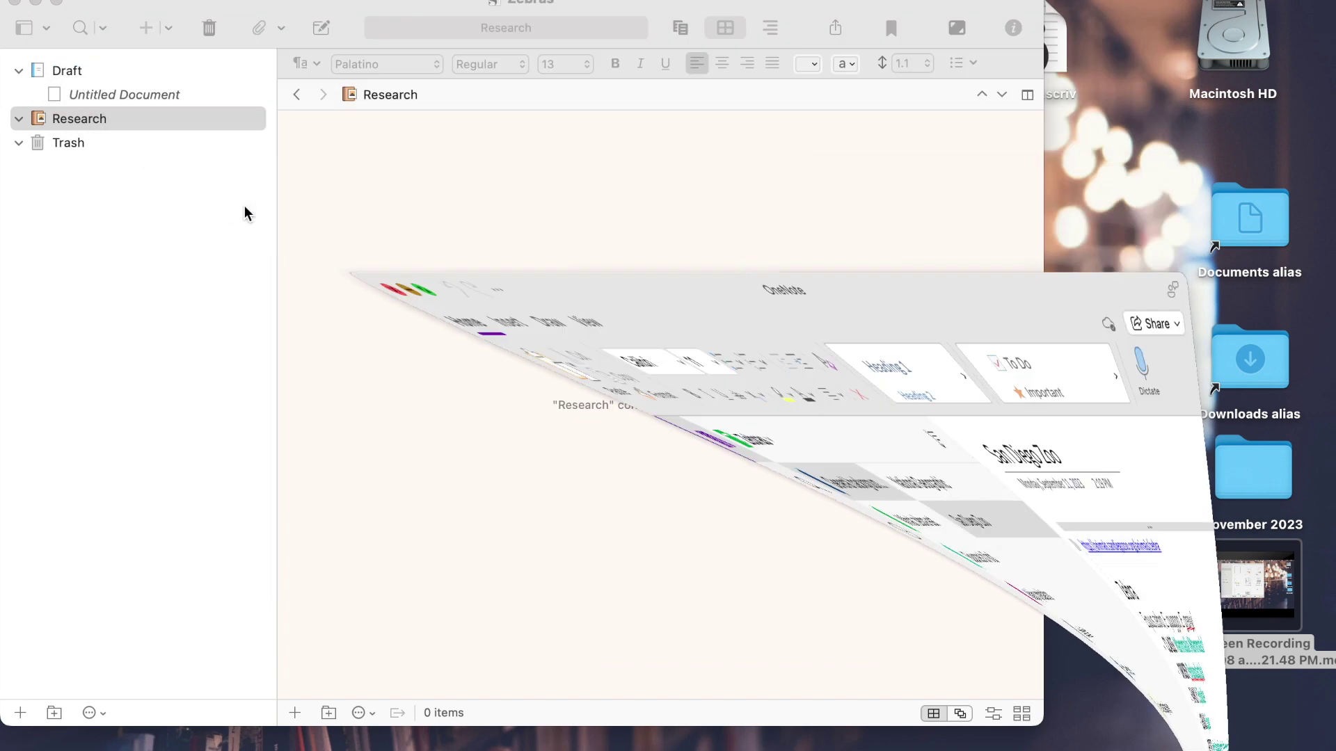
{"action": "left_click", "coordinate": [167, 0]}
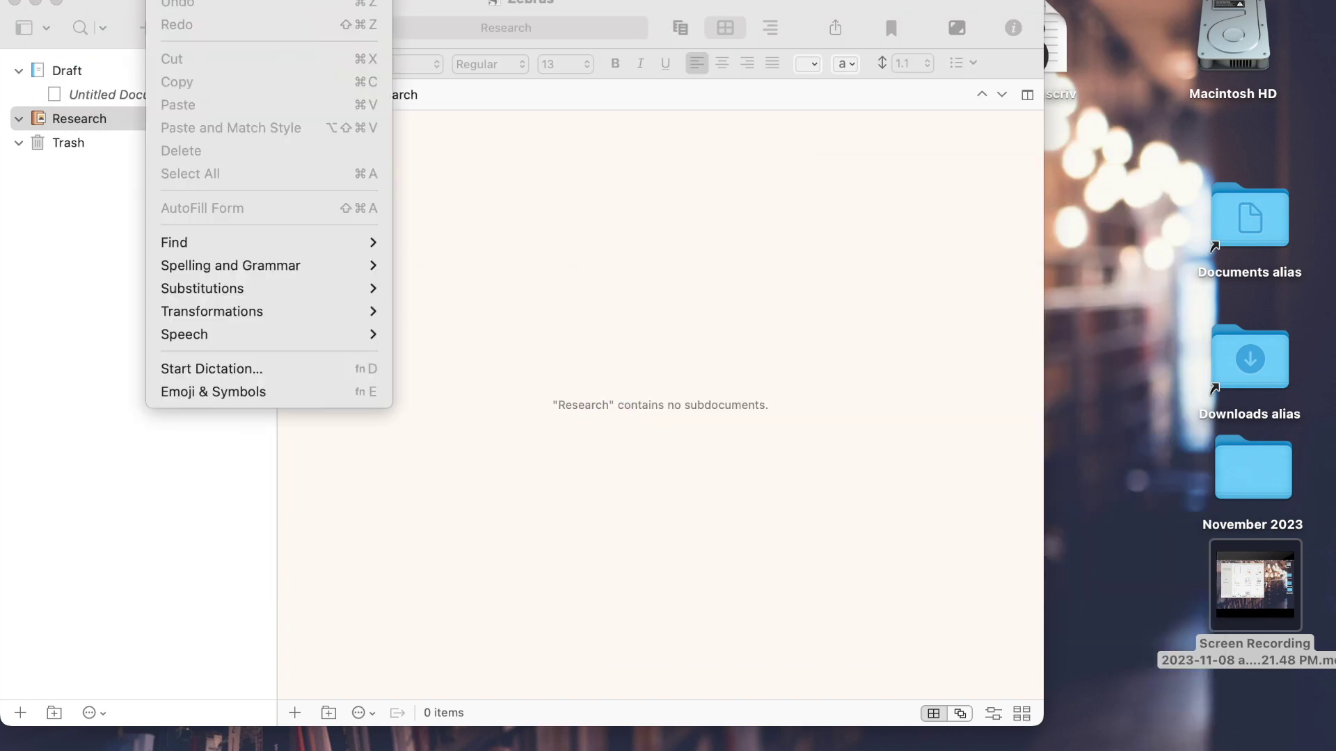
{"action": "left_click", "coordinate": [54, 116]}
{"action": "left_click", "coordinate": [56, 116]}
{"action": "left_click", "coordinate": [56, 116]}
{"action": "left_click", "coordinate": [221, 0]}
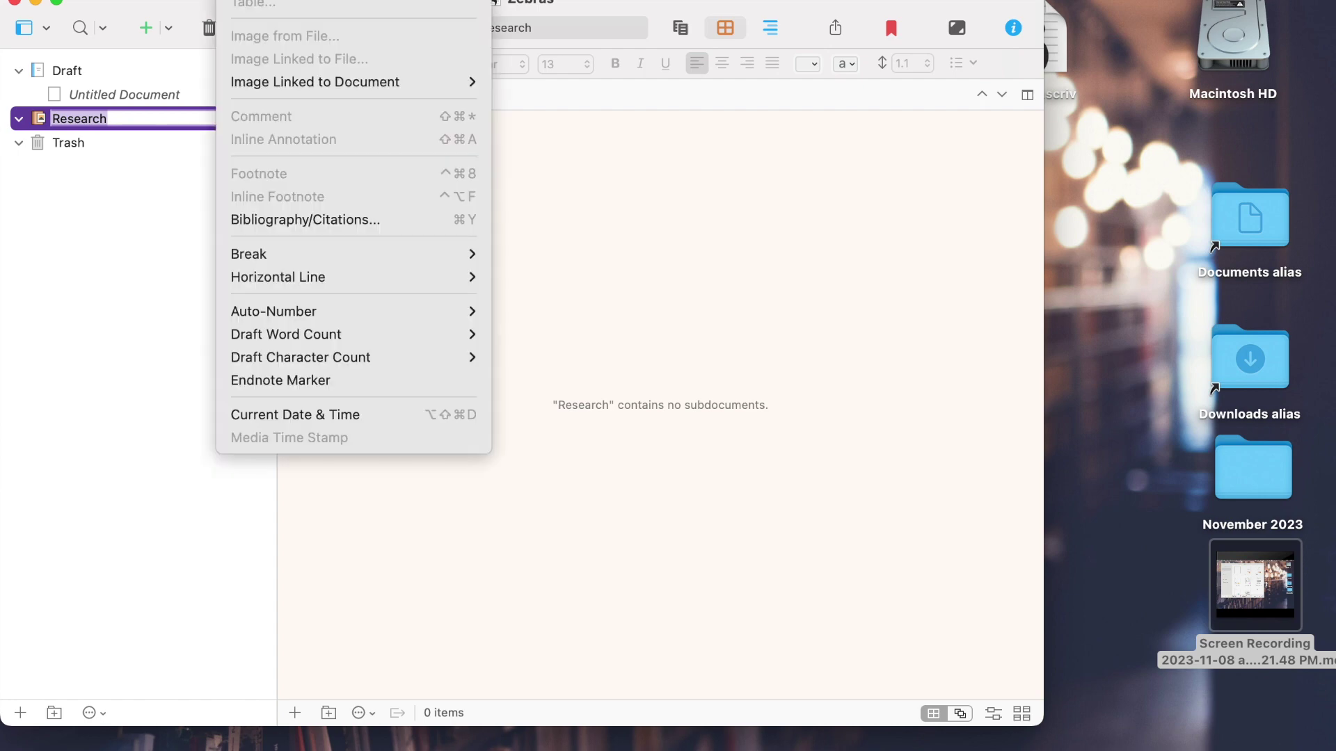
{"action": "mouse_move", "coordinate": [176, 302]}
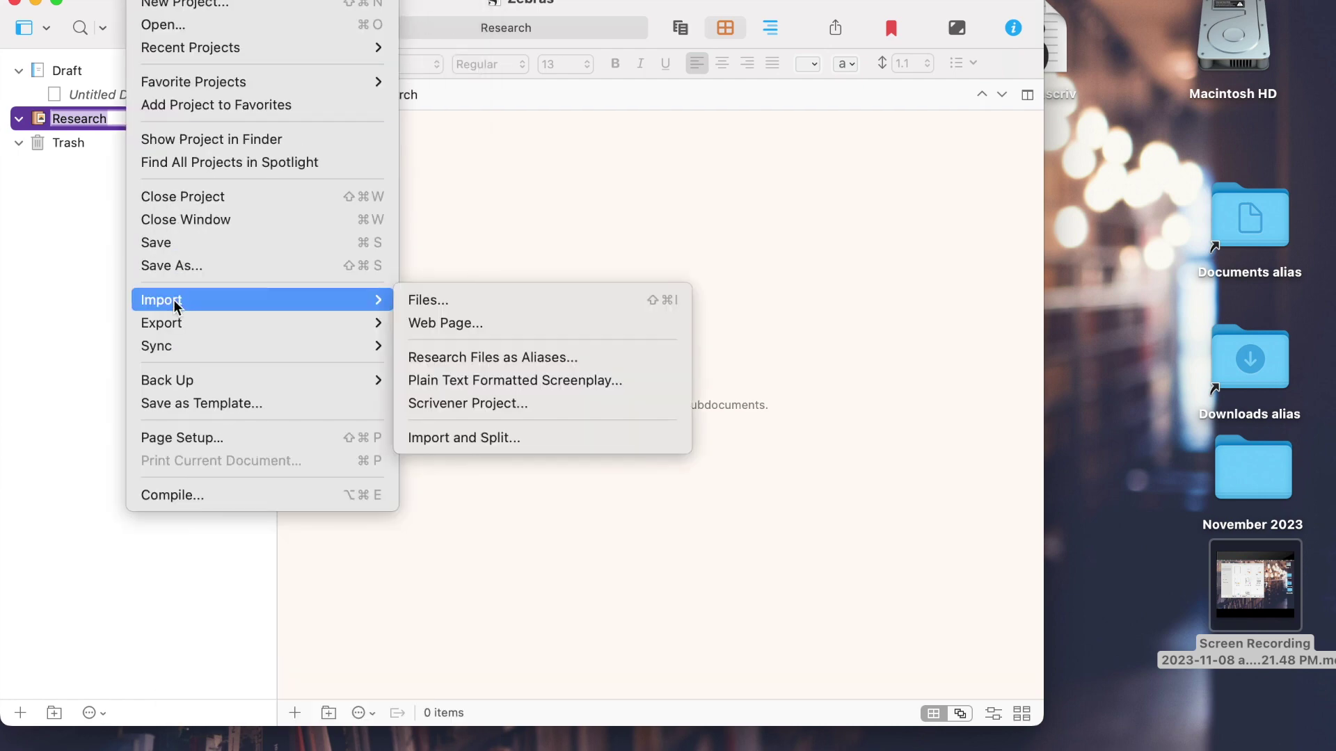
{"action": "left_click", "coordinate": [429, 324]}
{"action": "left_click", "coordinate": [565, 352]}
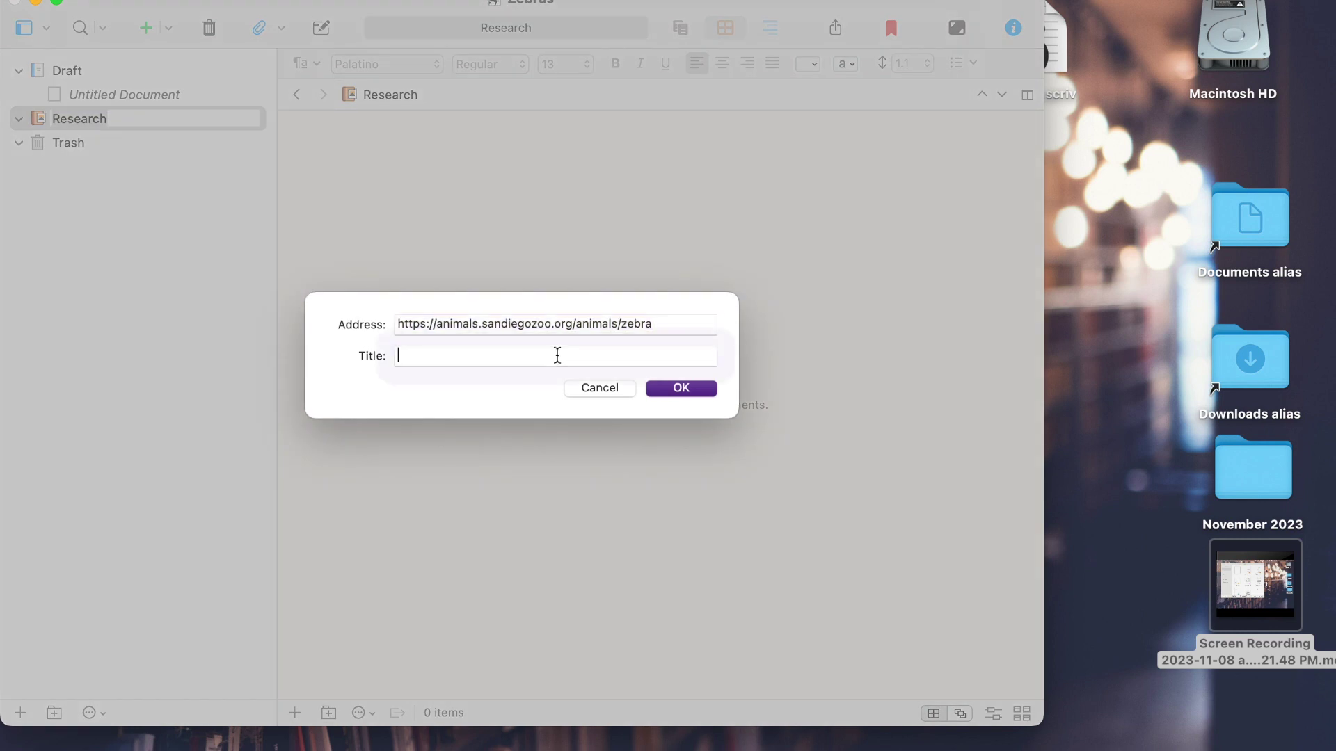
{"action": "type", "text": "San Diego Zoo ze"}
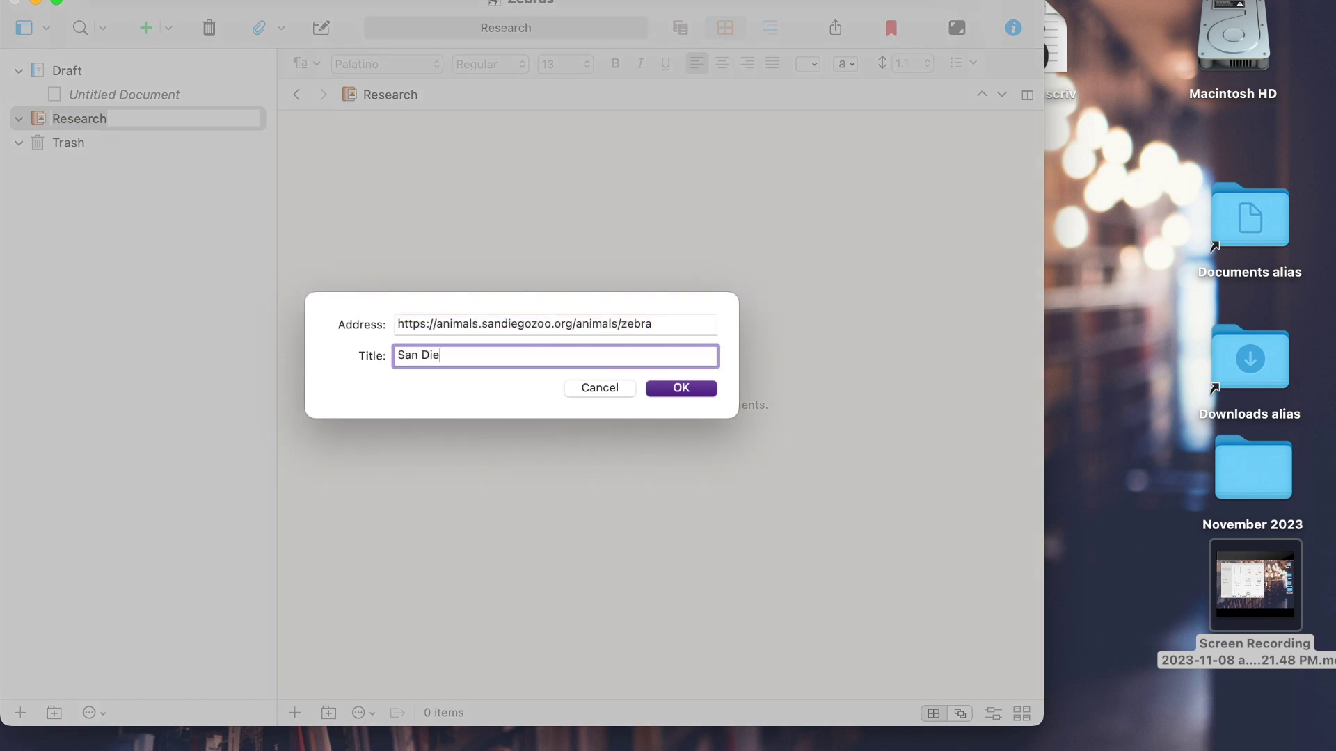
{"action": "type", "text": "bra"}
{"action": "key", "text": "Return"}
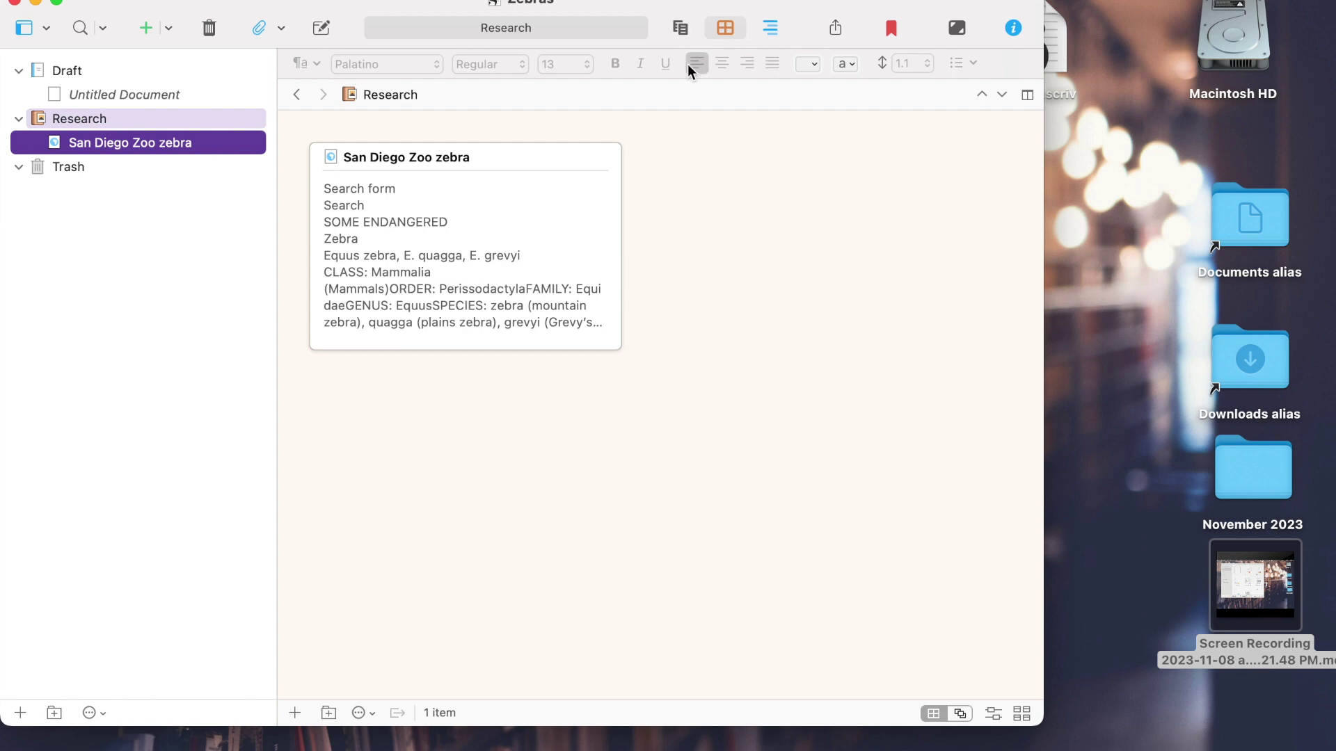
Open the imported San Diego Zoo zebra page in the editor and look through its content.
{"action": "left_click", "coordinate": [681, 32]}
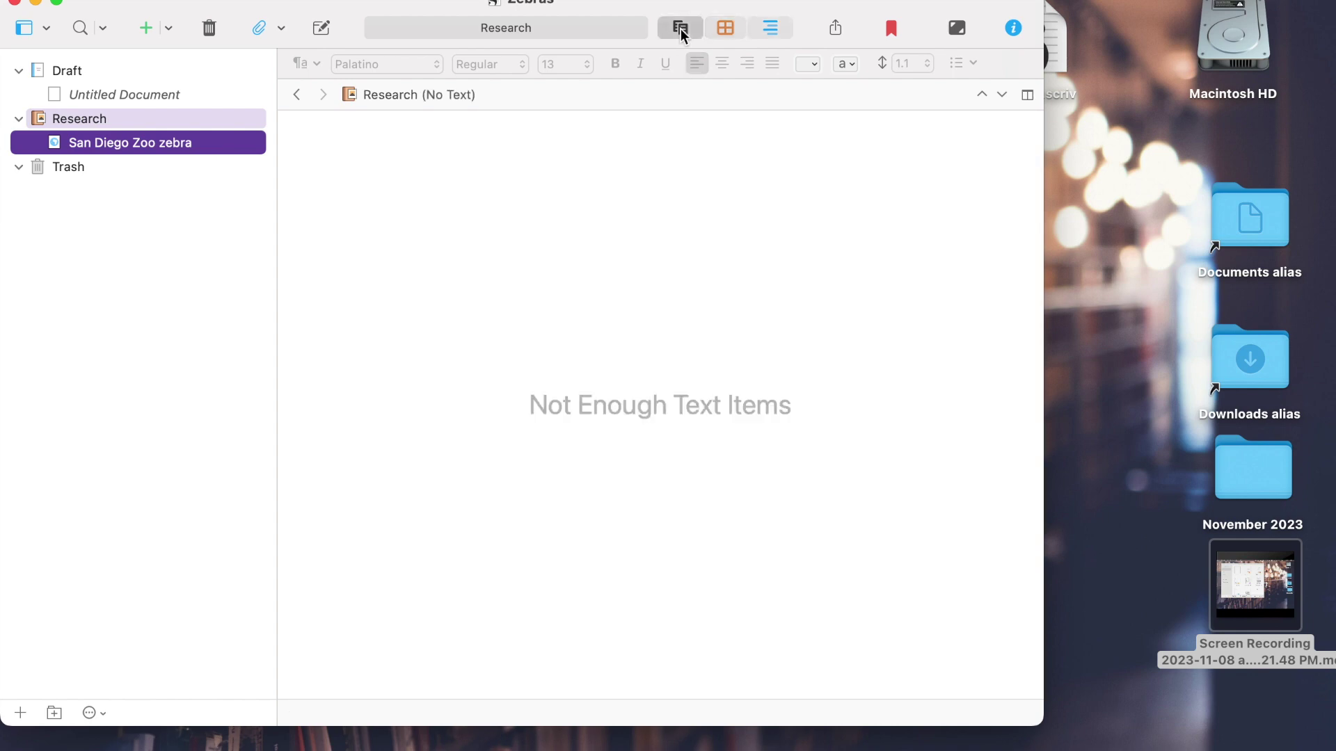
{"action": "left_click", "coordinate": [724, 28]}
{"action": "left_click", "coordinate": [444, 218]}
{"action": "left_click", "coordinate": [444, 218]}
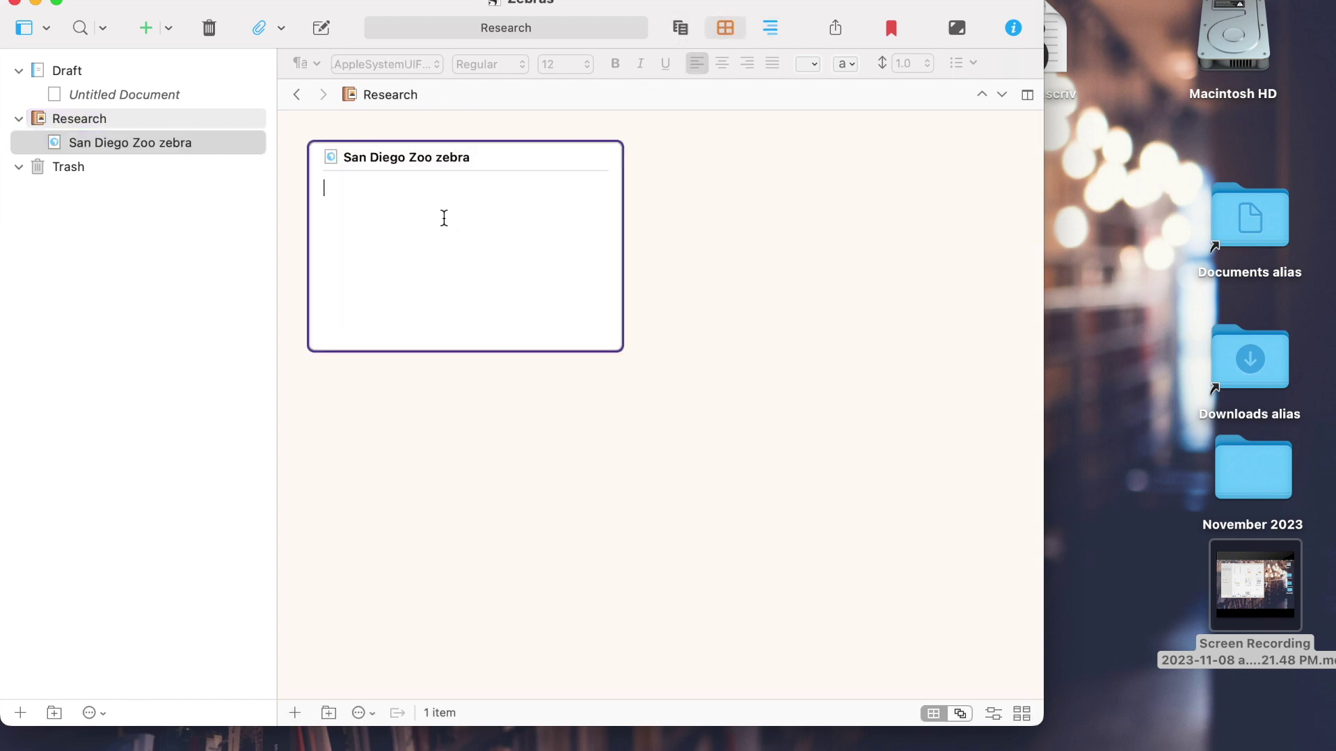
{"action": "left_click", "coordinate": [210, 150]}
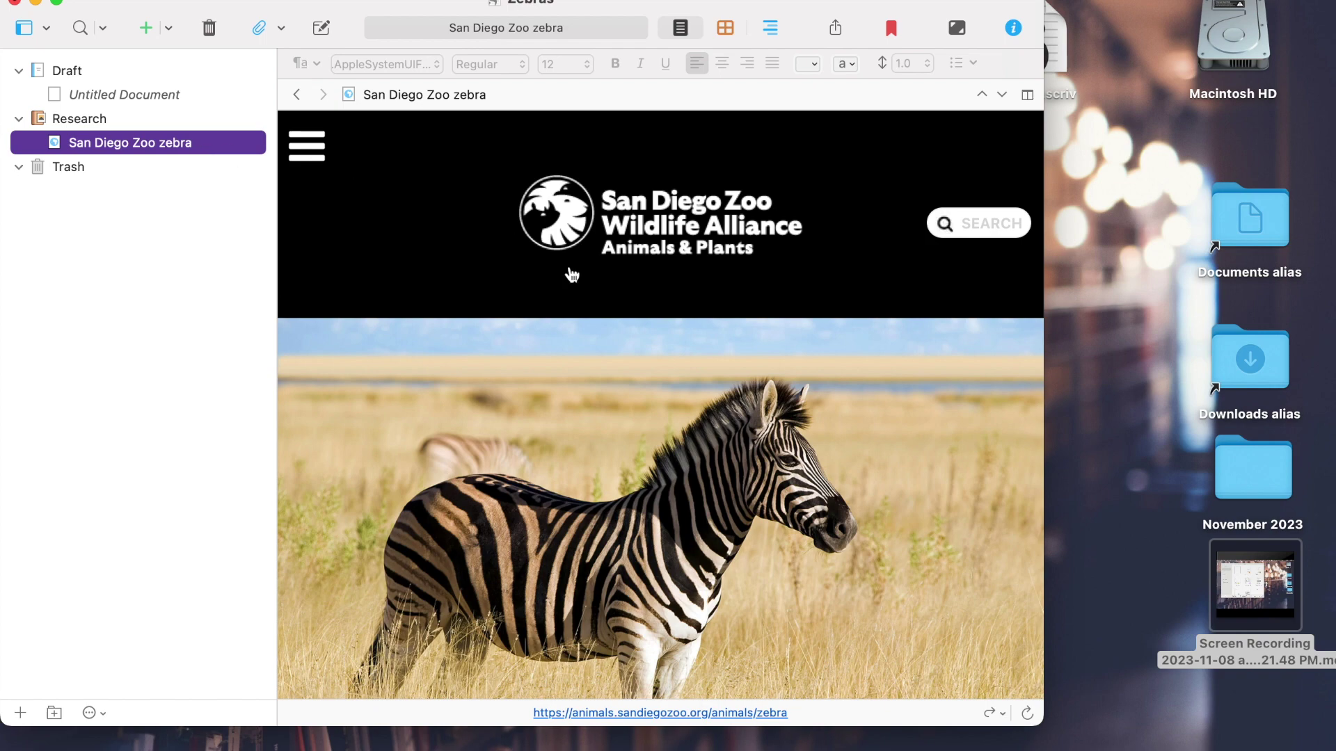
{"action": "scroll", "coordinate": [627, 309], "scroll_direction": "down", "scroll_amount": 12}
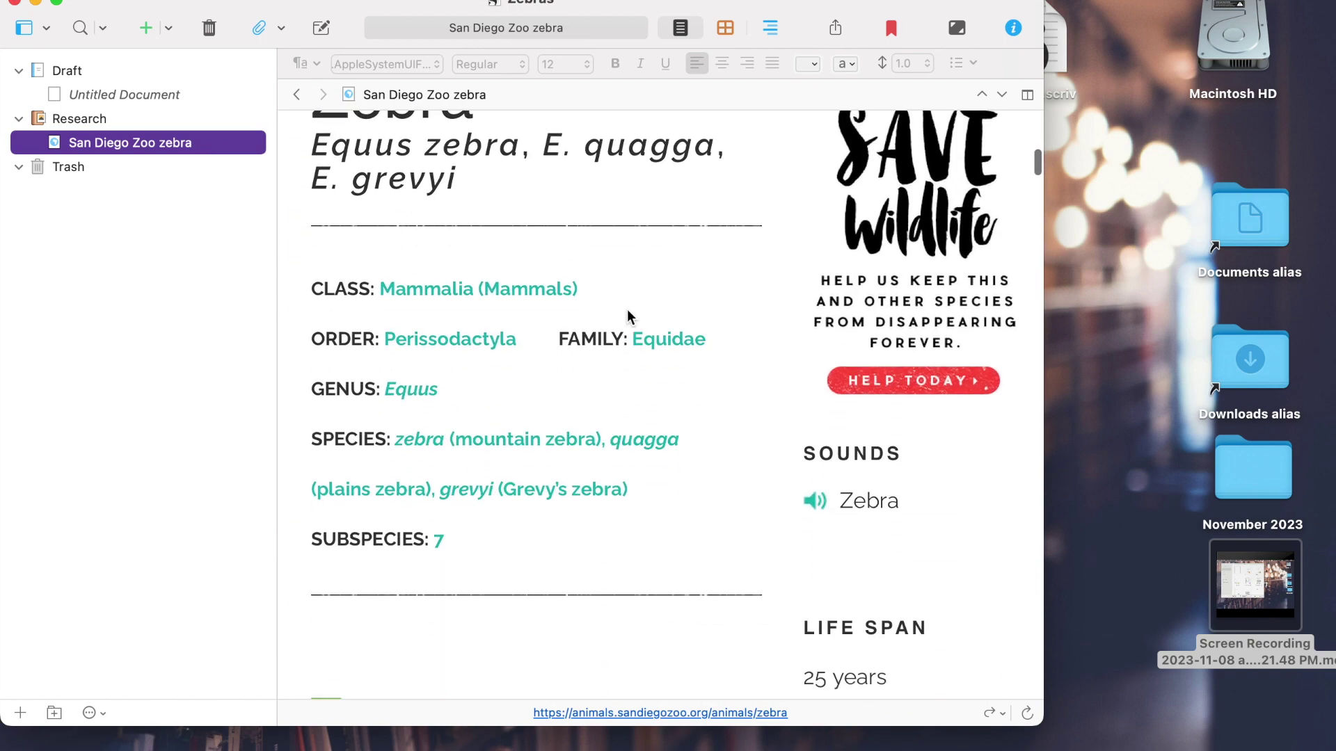
{"action": "scroll", "coordinate": [628, 309], "scroll_direction": "up", "scroll_amount": 12}
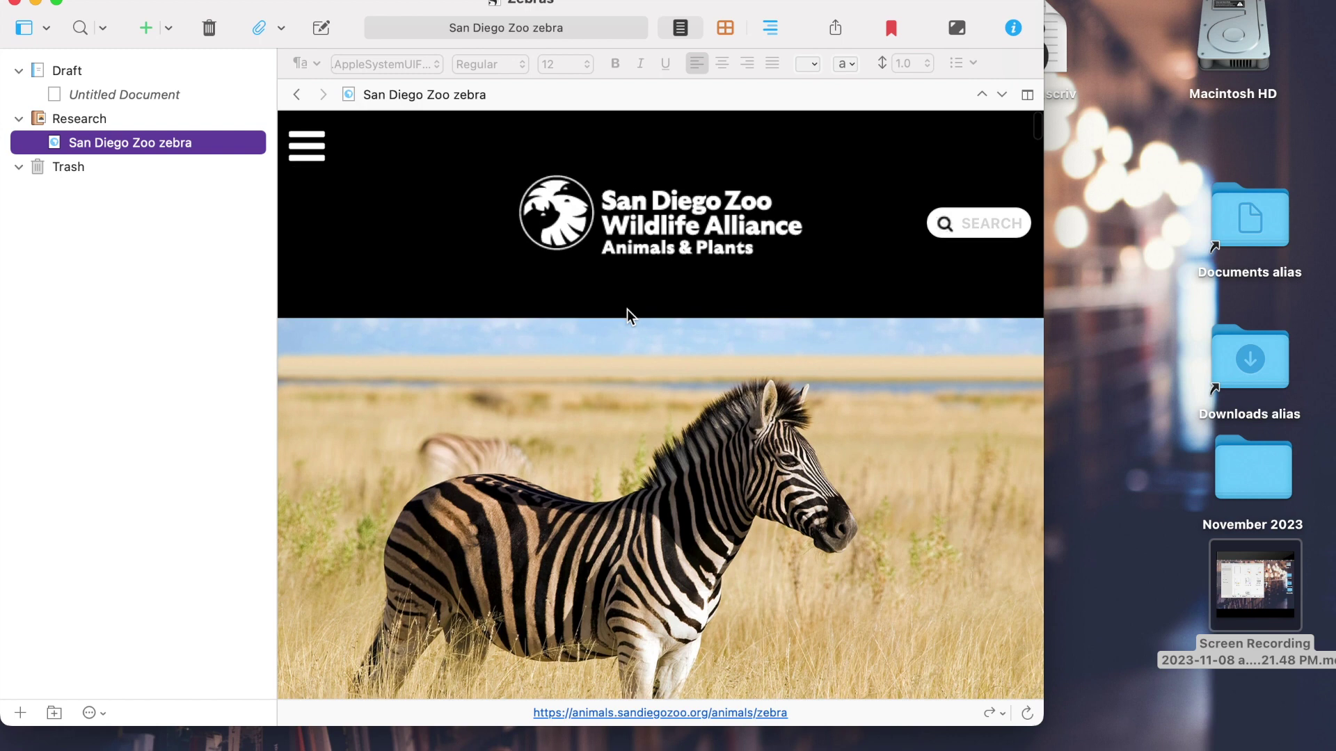
Split the editor horizontally, keeping the zoo page in the lower pane and loading the untitled Draft document in the upper one.
{"action": "left_click", "coordinate": [1027, 95]}
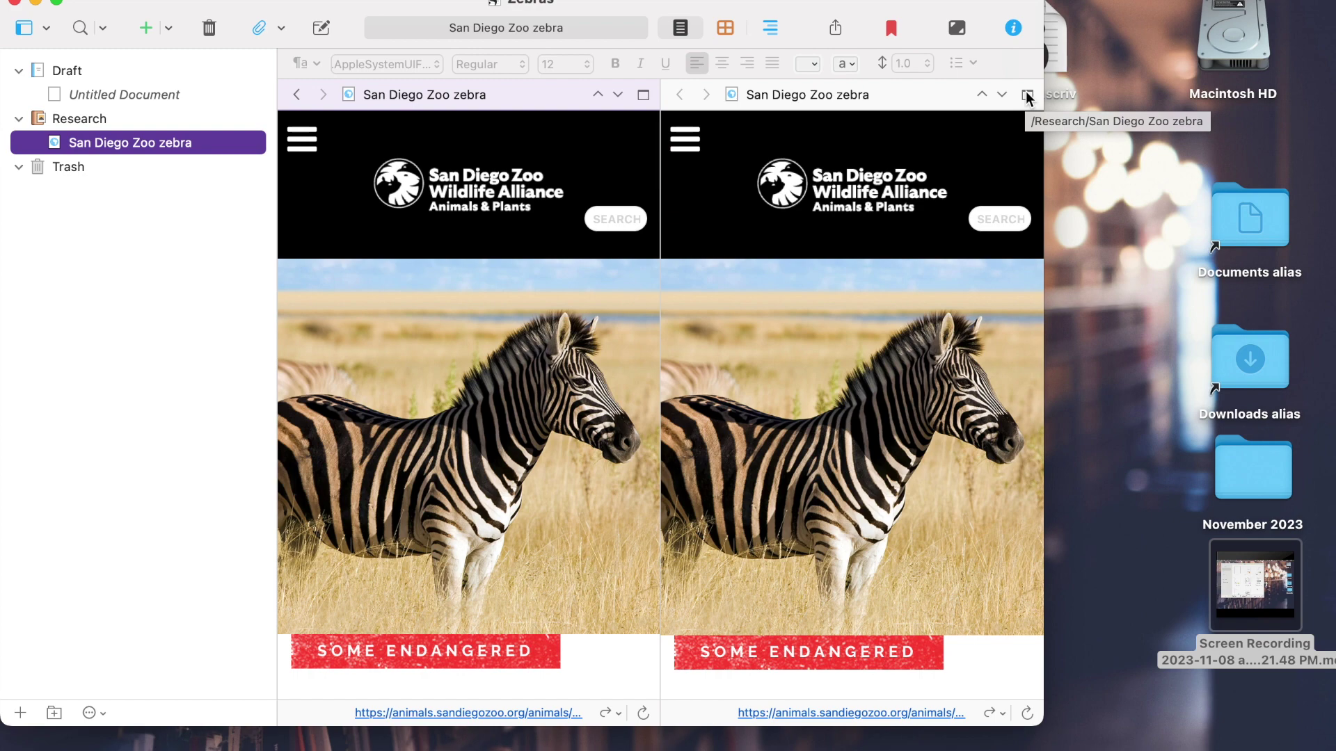
{"action": "left_click", "coordinate": [1026, 94]}
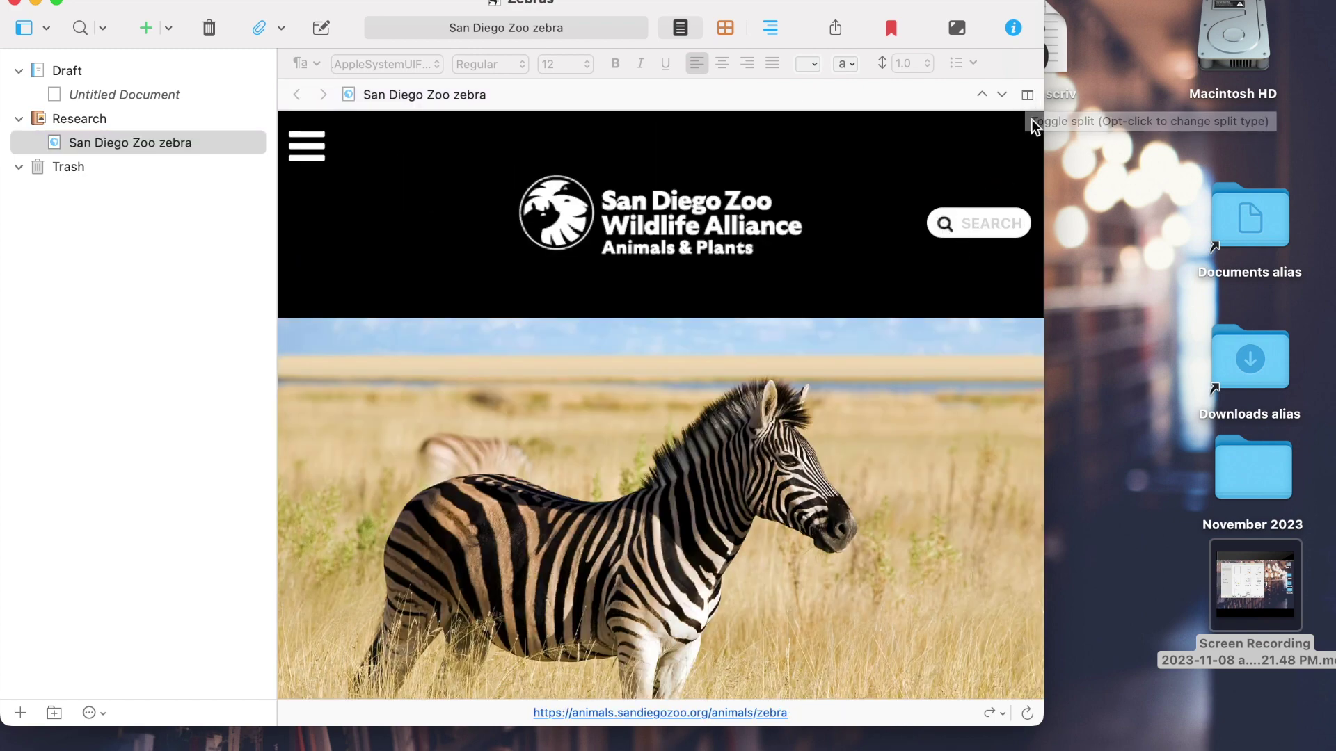
{"action": "left_click", "coordinate": [1028, 96]}
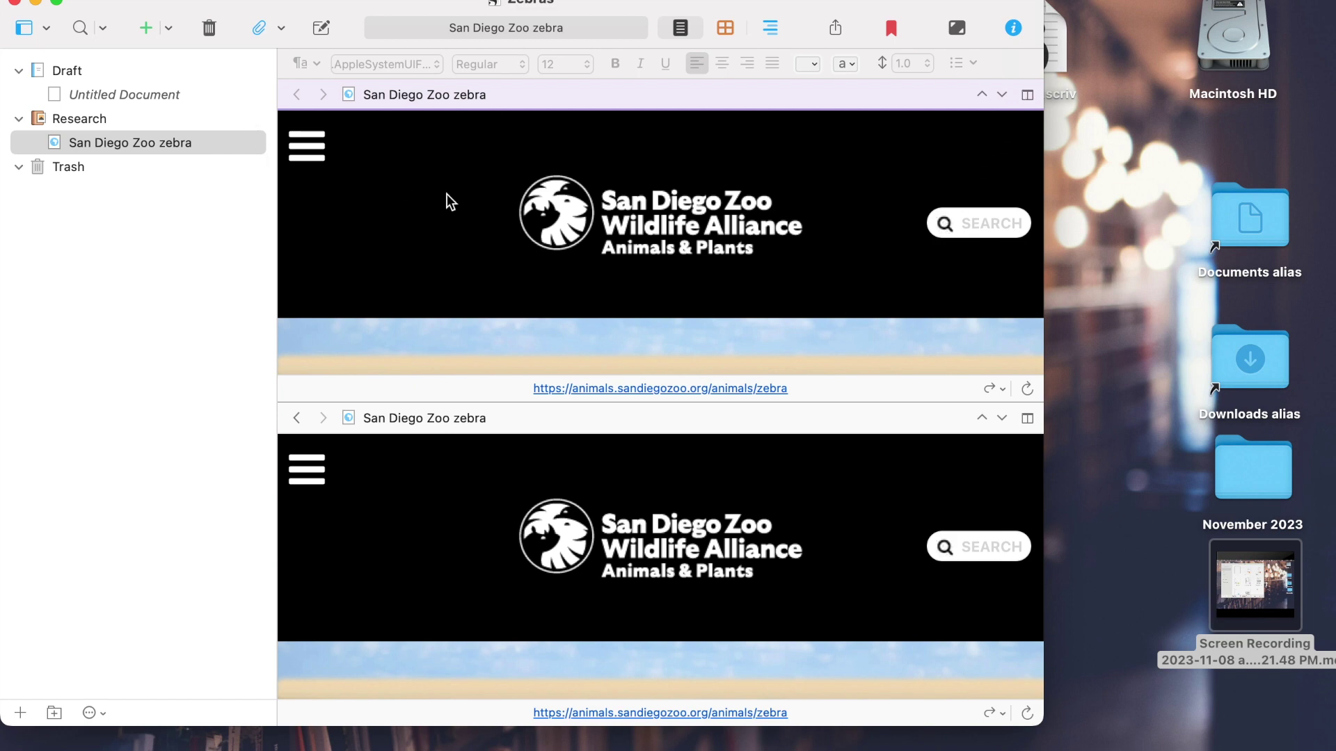
{"action": "left_click", "coordinate": [145, 97]}
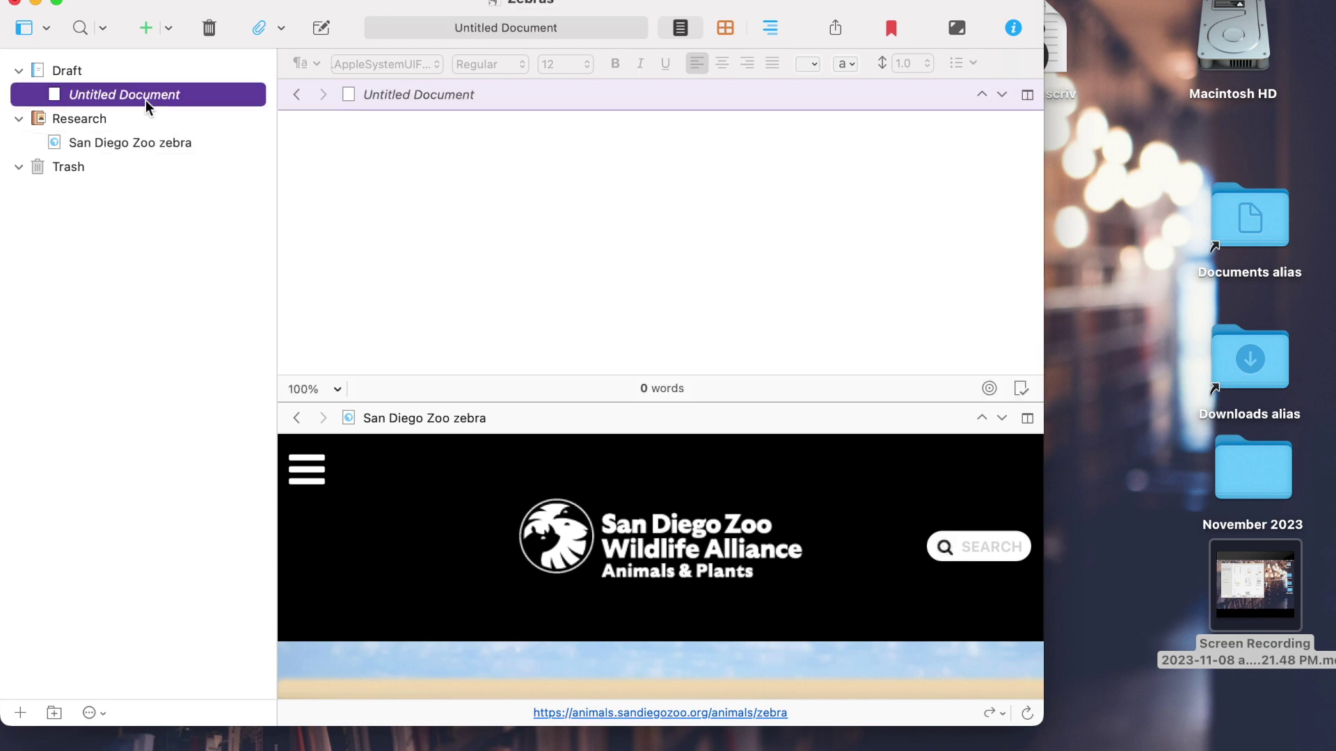
Write an opening sentence in the Draft document saying that this is the author's picture book about Zebras.
{"action": "left_click", "coordinate": [457, 185]}
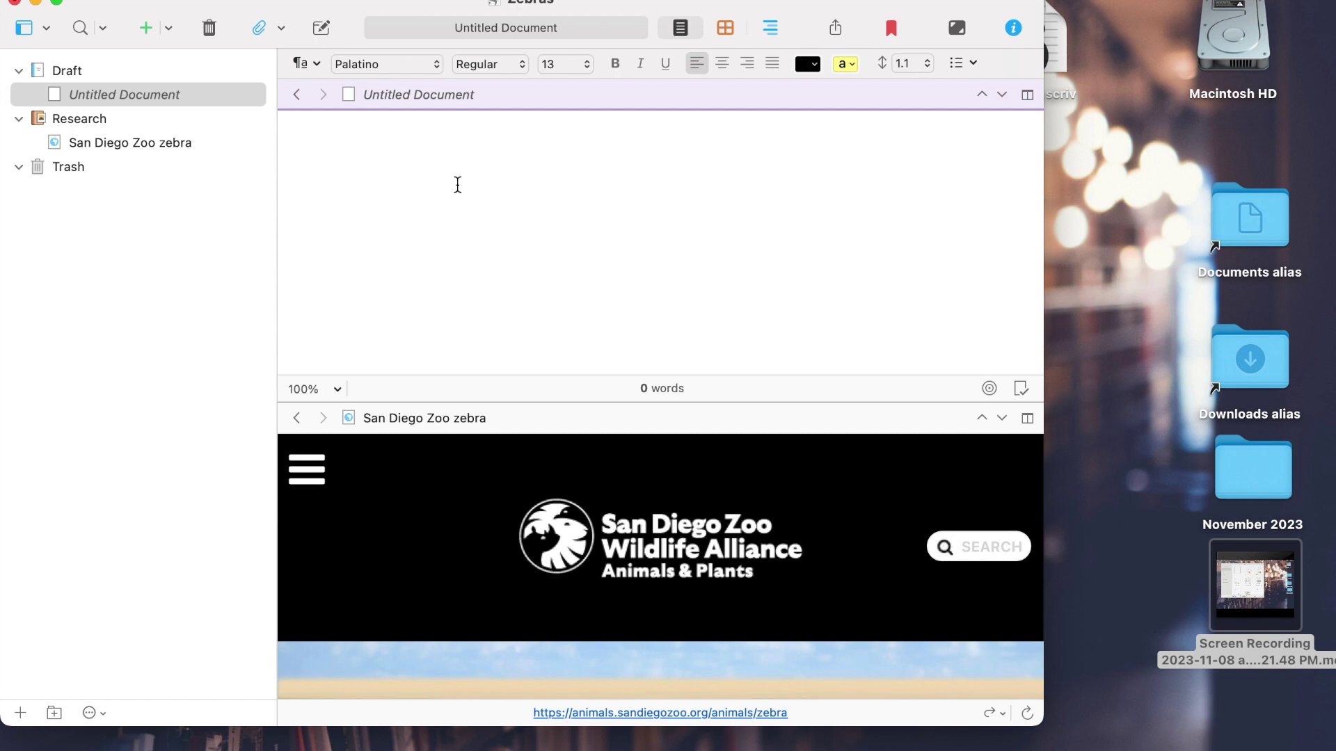
{"action": "type", "text": "This is "}
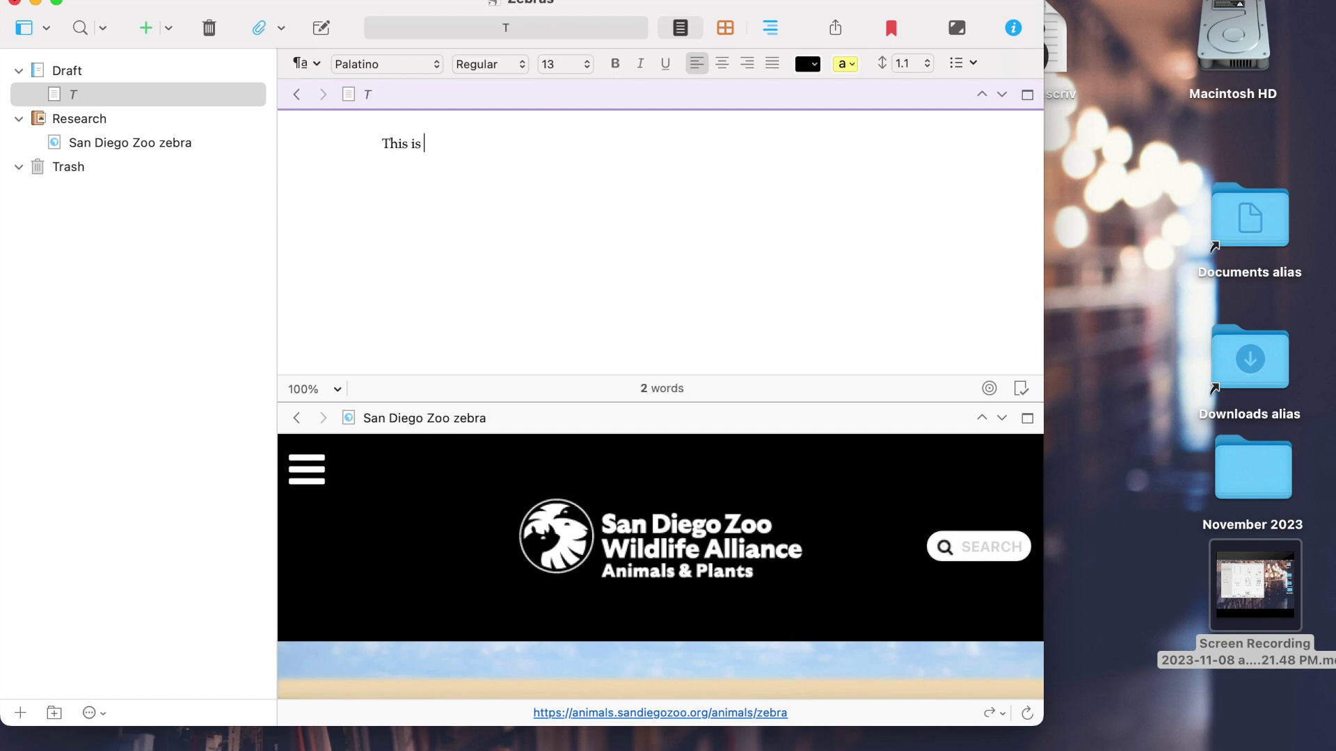
{"action": "type", "text": "Kirsten's picru"}
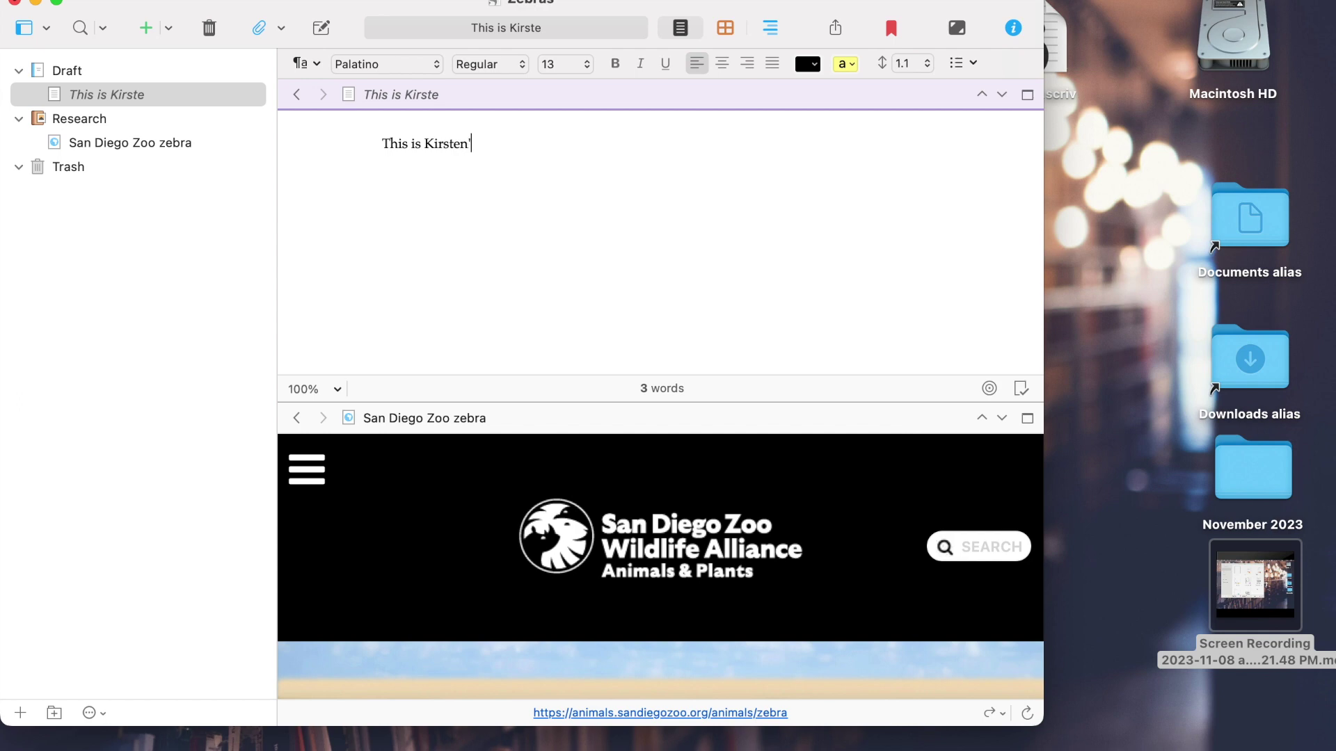
{"action": "type", "text": "t boo"}
{"action": "key", "text": "BackSpace"}
{"action": "key", "text": "BackSpace"}
{"action": "key", "text": "BackSpace"}
{"action": "key", "text": "BackSpace"}
{"action": "key", "text": "BackSpace"}
{"action": "key", "text": "BackSpace"}
{"action": "key", "text": "BackSpace"}
{"action": "type", "text": "ture book about Zebras."}
Find the subspecies entry on the zoo page and add the sentence "There are seven subspecies." to the draft.
{"action": "scroll", "coordinate": [608, 542], "scroll_direction": "down", "scroll_amount": 10}
{"action": "scroll", "coordinate": [607, 542], "scroll_direction": "down", "scroll_amount": 10}
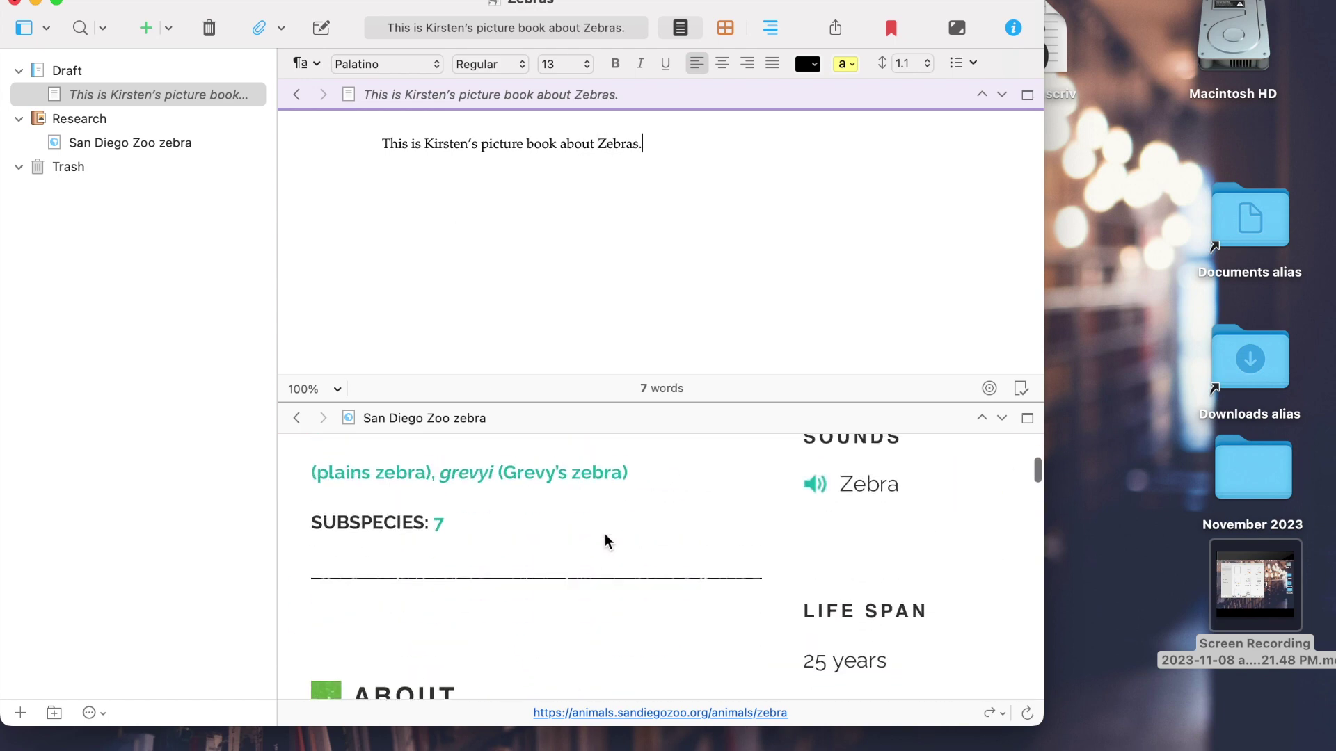
{"action": "type", "text": "There are seven subspecies."}
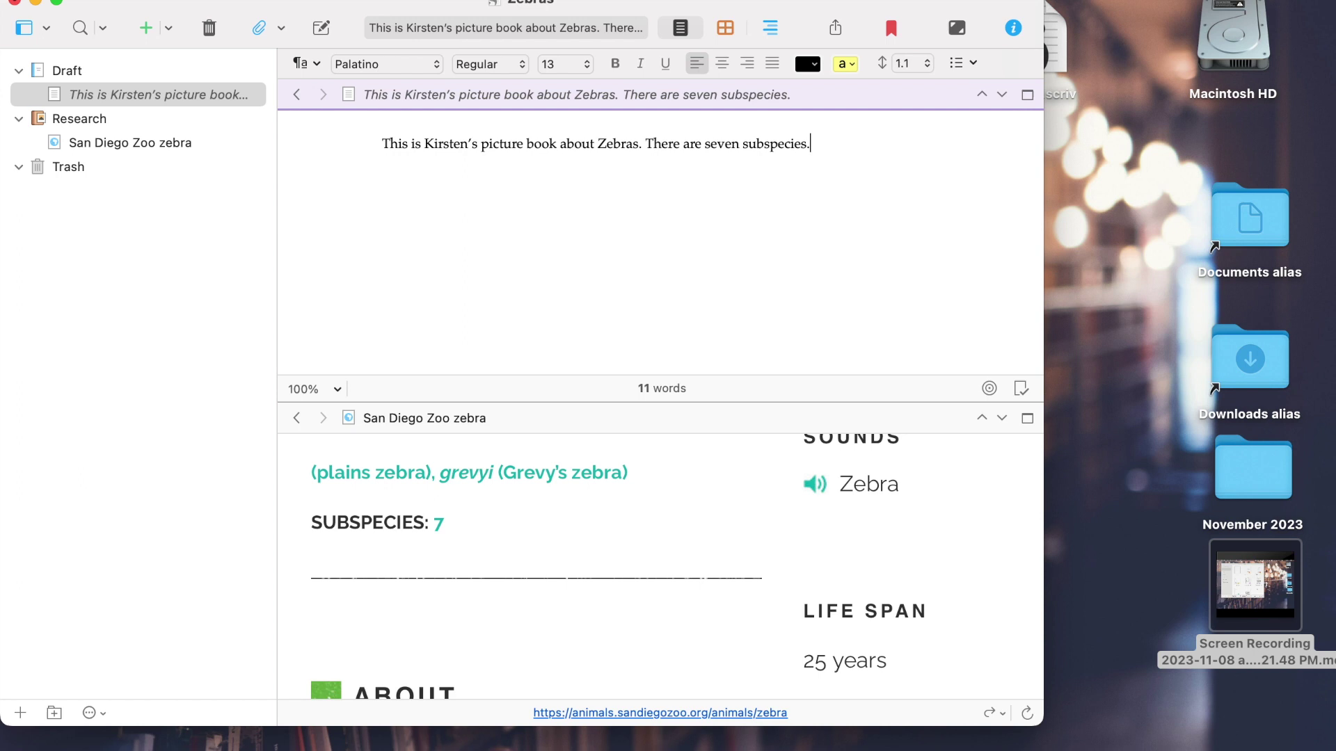
{"action": "scroll", "coordinate": [682, 567], "scroll_direction": "down", "scroll_amount": 3}
{"action": "scroll", "coordinate": [681, 567], "scroll_direction": "up", "scroll_amount": 3}
{"action": "scroll", "coordinate": [682, 567], "scroll_direction": "down", "scroll_amount": 3}
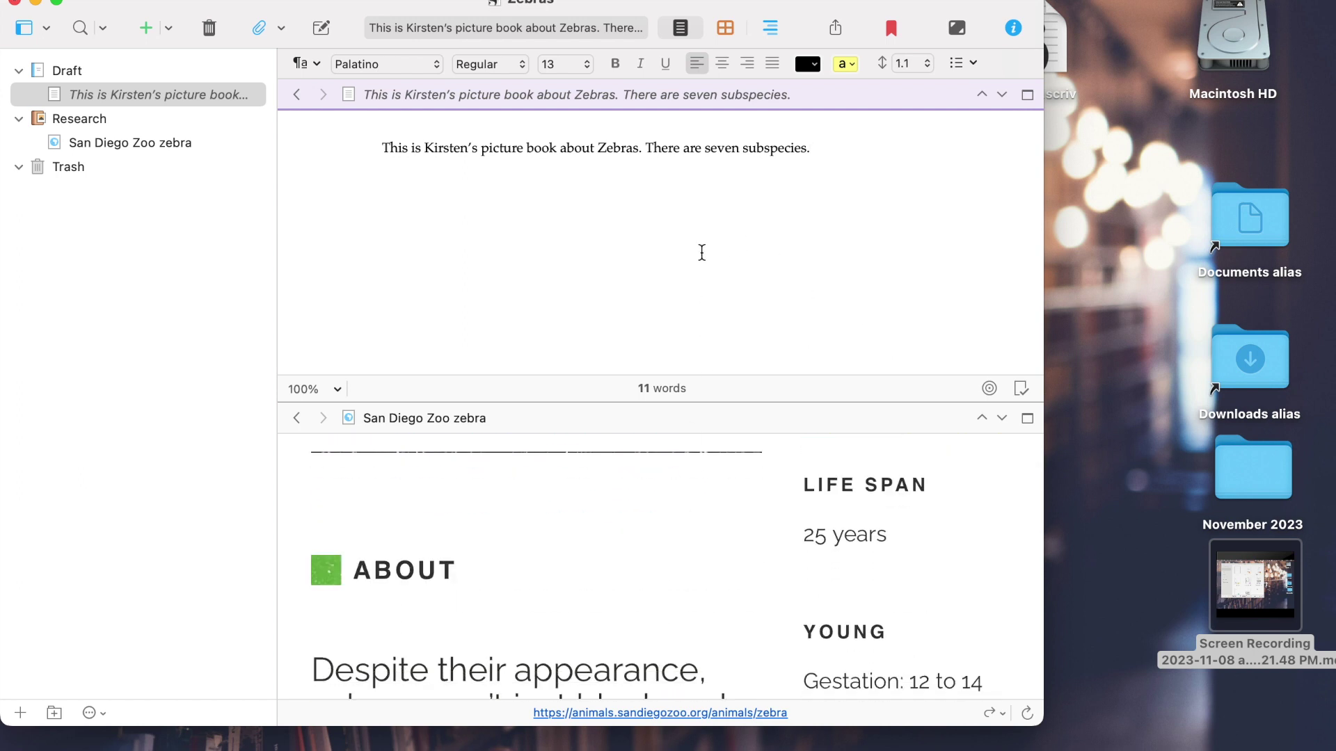
{"action": "scroll", "coordinate": [603, 602], "scroll_direction": "down", "scroll_amount": 3}
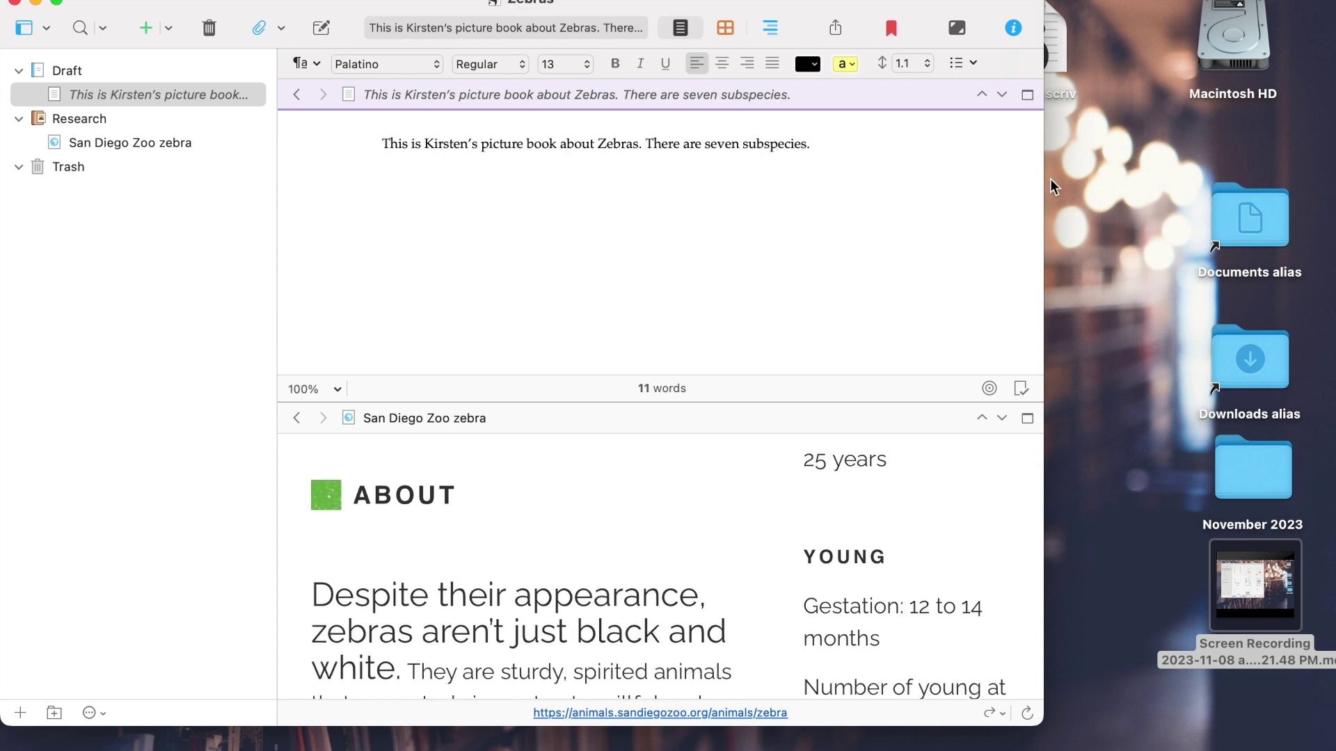
Attach a footnote reading "San Diego Zoo website" to the period ending the draft's subspecies sentence.
{"action": "left_click", "coordinate": [1011, 28]}
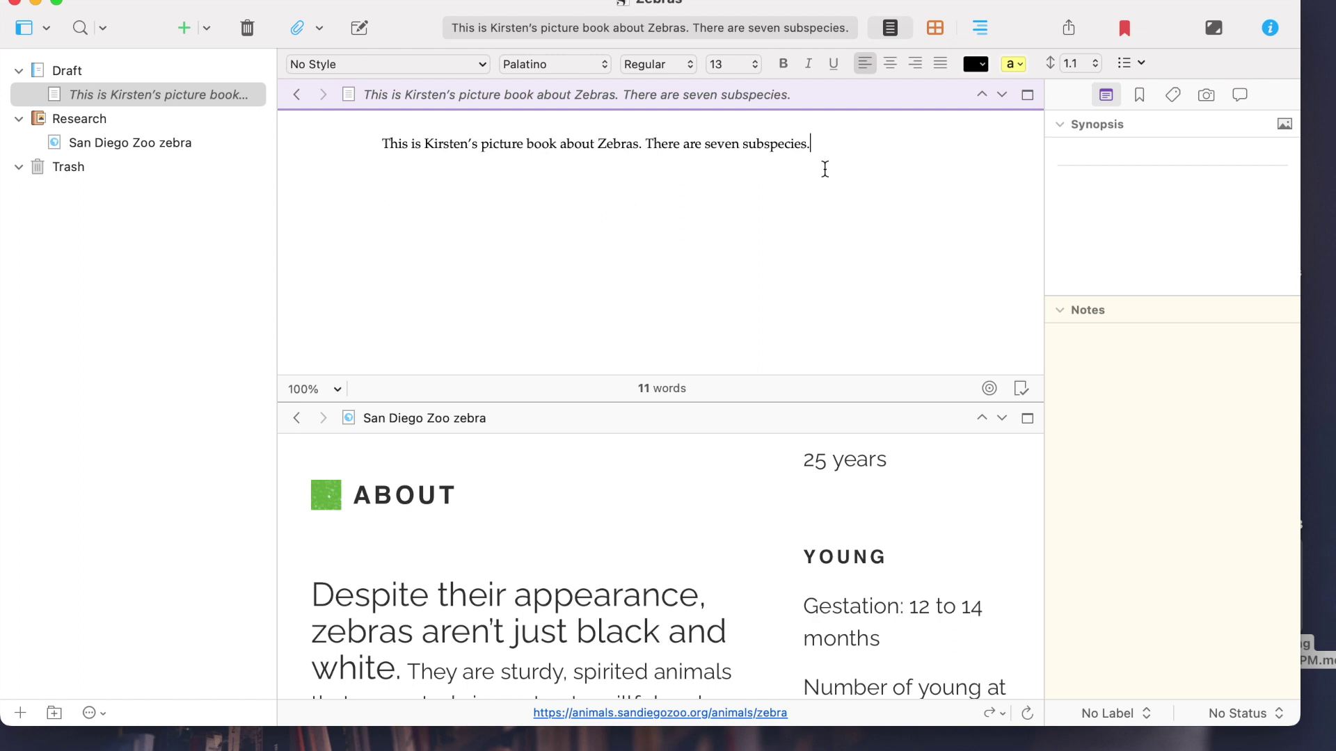
{"action": "left_click_drag", "start_coordinate": [811, 143], "coordinate": [806, 148]}
{"action": "left_click", "coordinate": [1242, 94]}
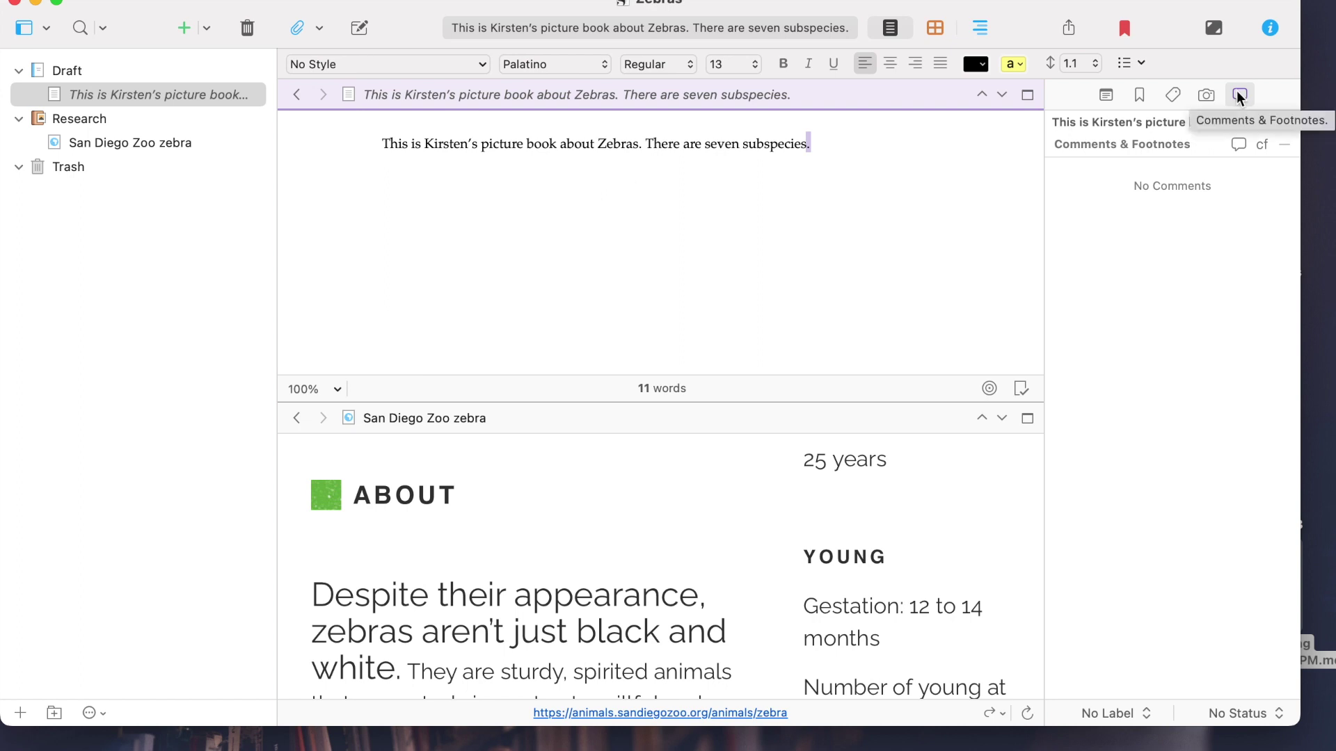
{"action": "left_click", "coordinate": [1263, 145]}
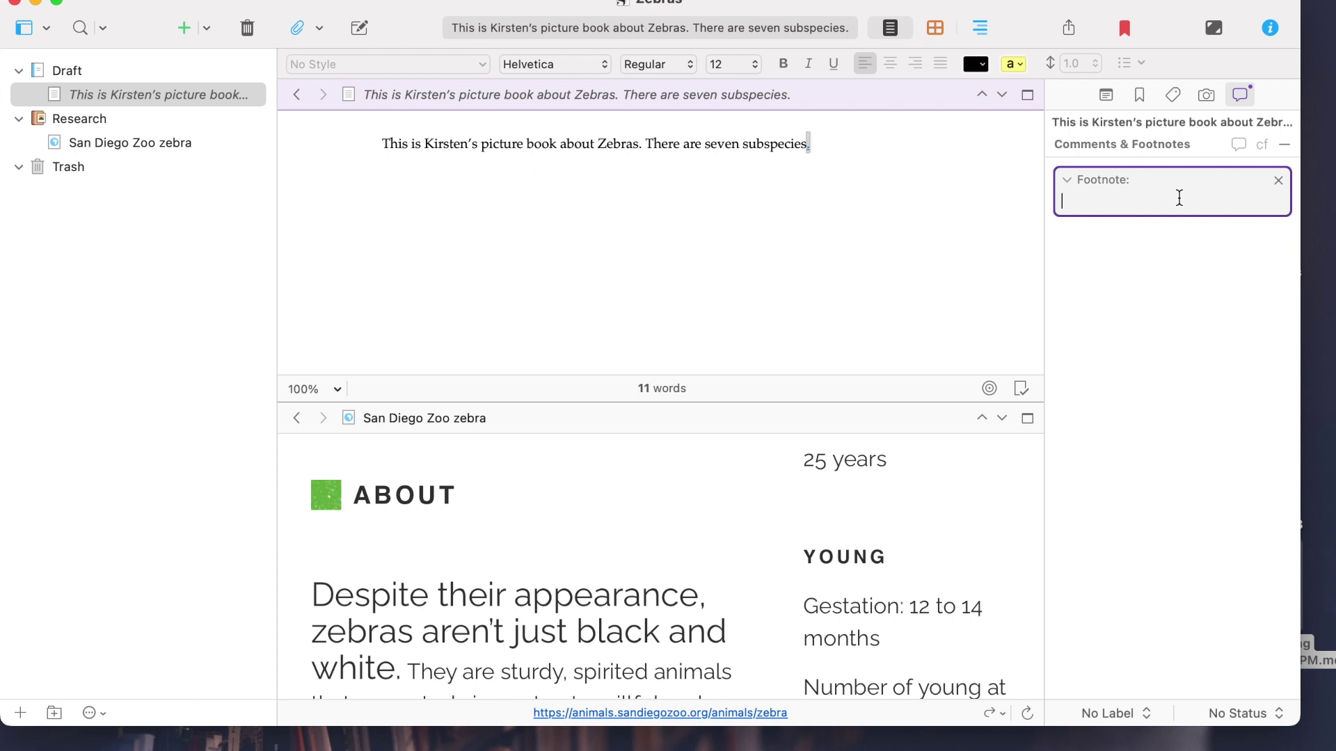
{"action": "type", "text": "San Diego Zoo website"}
{"action": "left_click", "coordinate": [845, 221]}
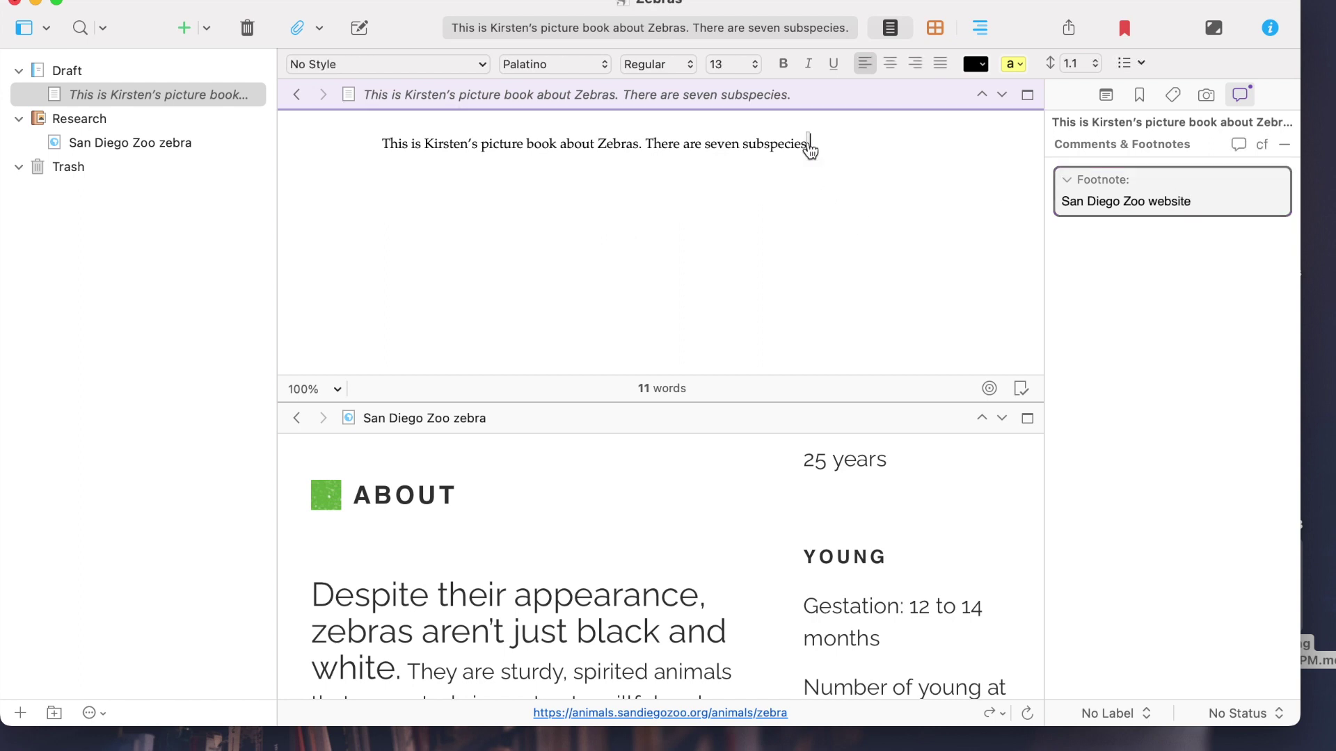
{"action": "left_click", "coordinate": [1092, 312]}
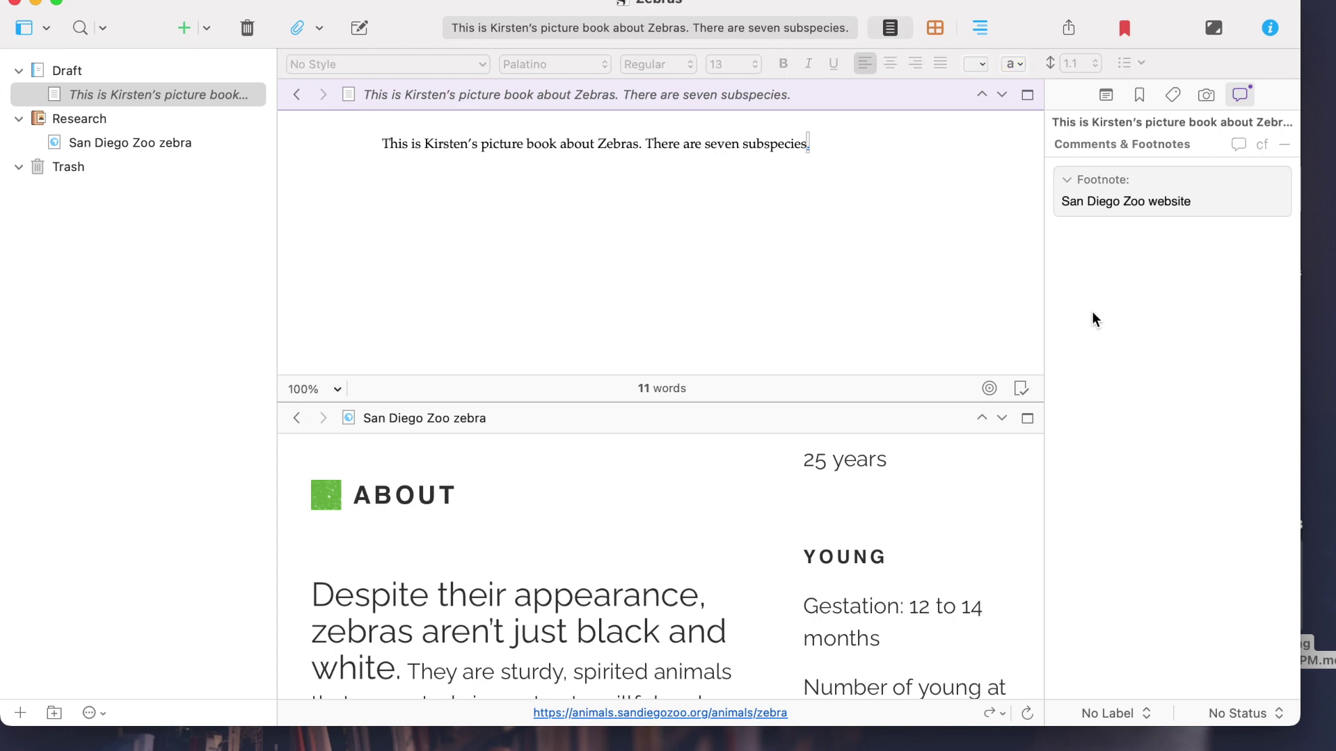
{"action": "left_click", "coordinate": [807, 143]}
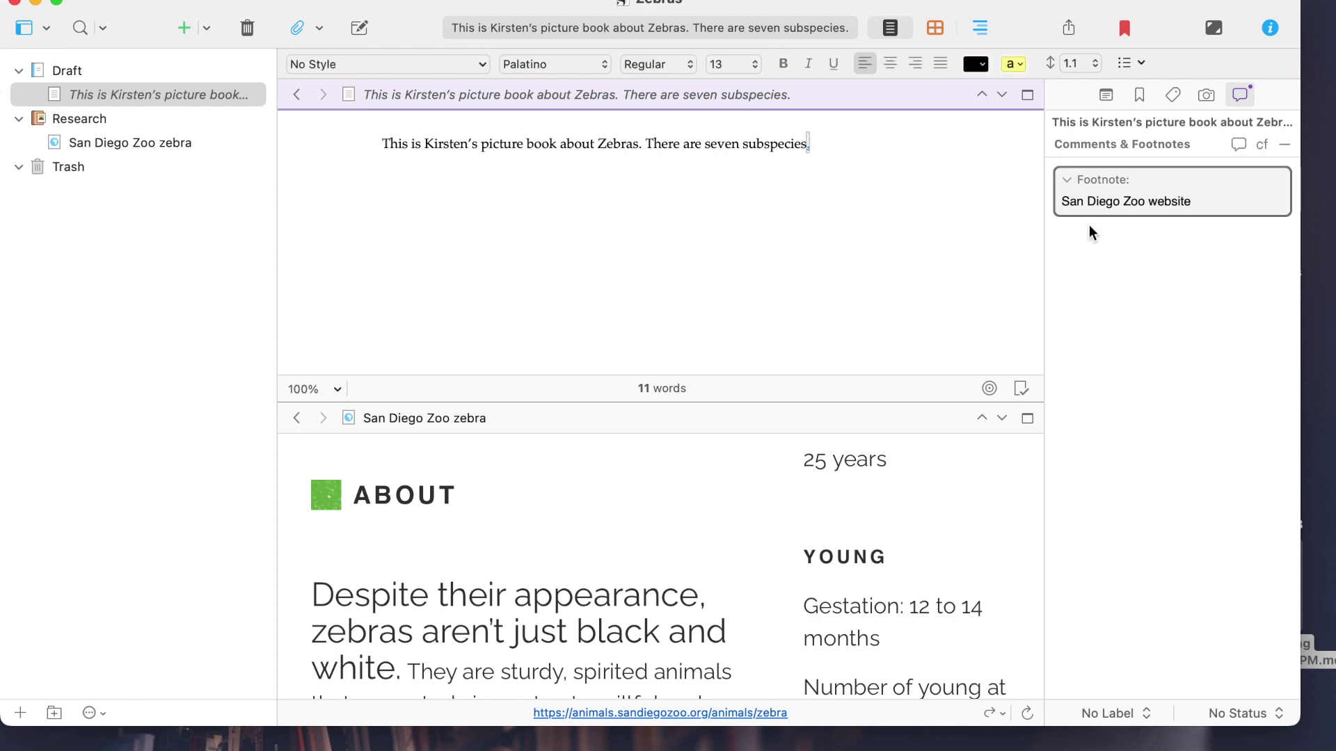
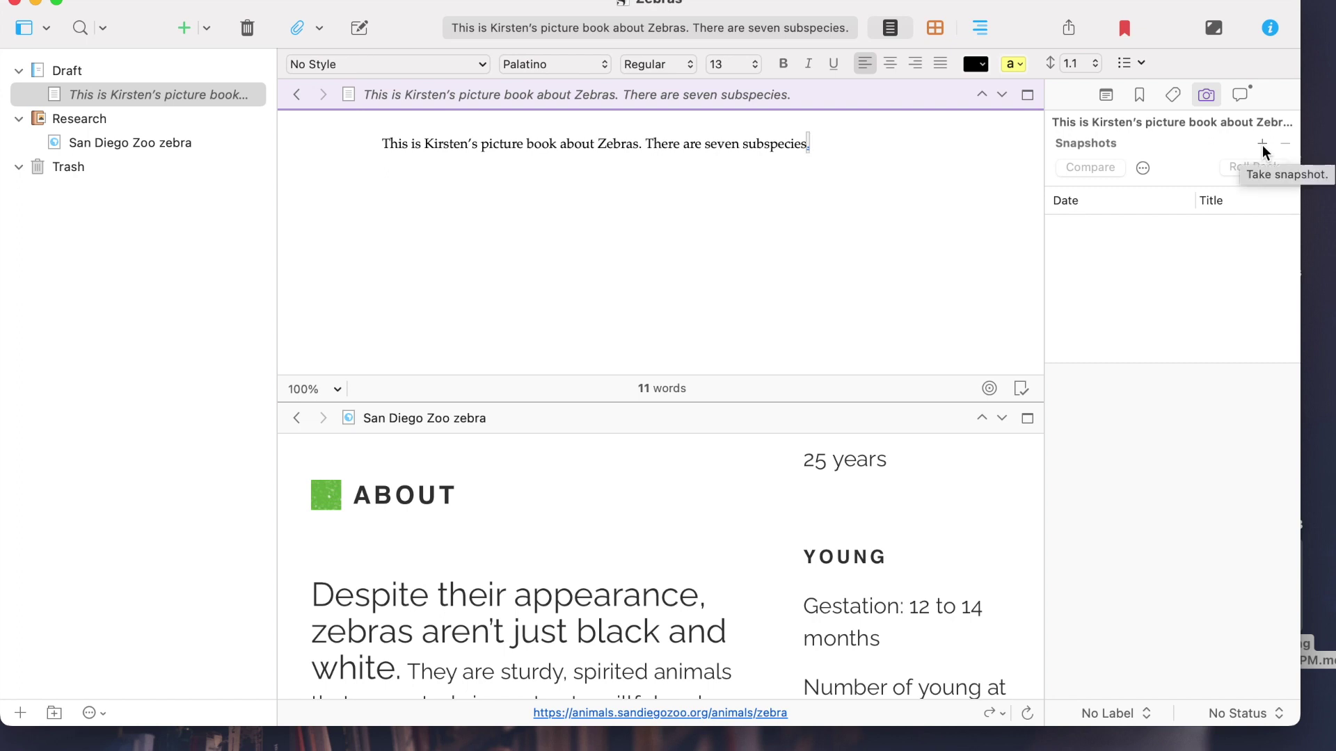
Take a snapshot of the draft document and title it "First draft".
{"action": "left_click", "coordinate": [1261, 143]}
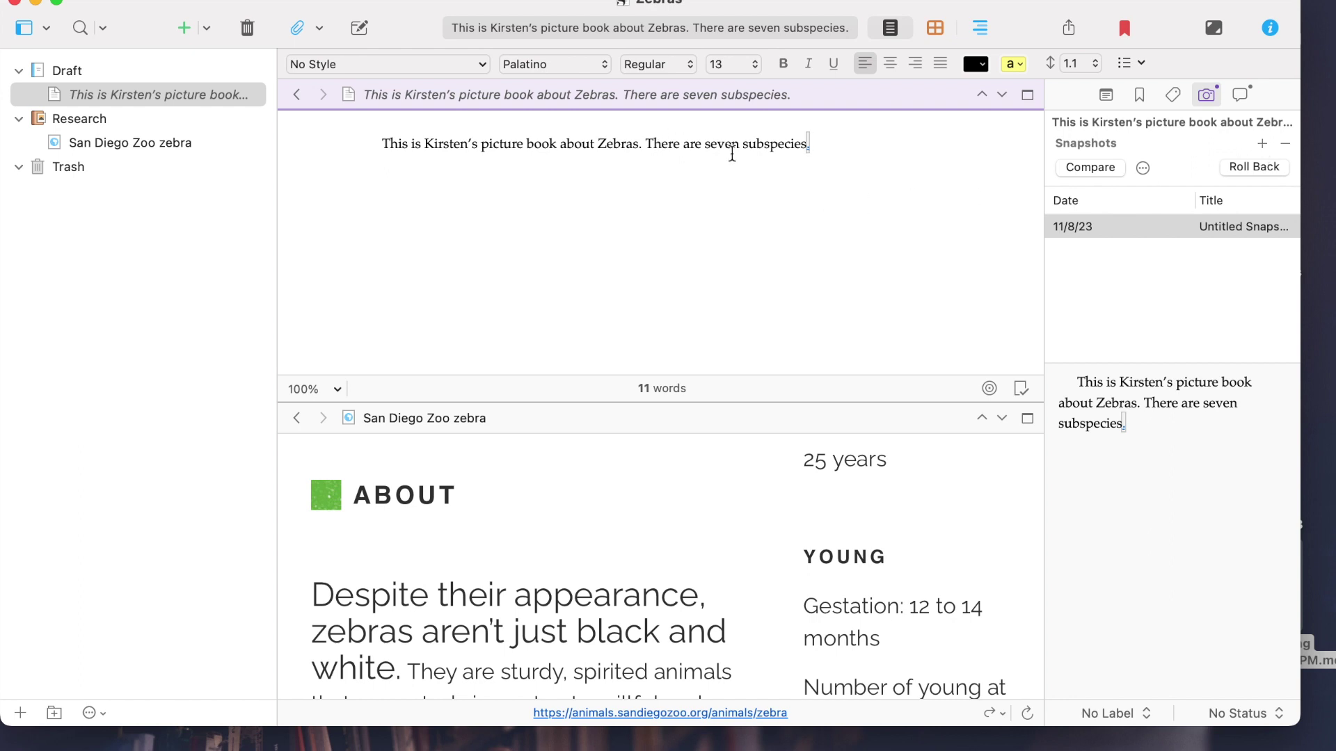
{"action": "double_click", "coordinate": [1231, 224]}
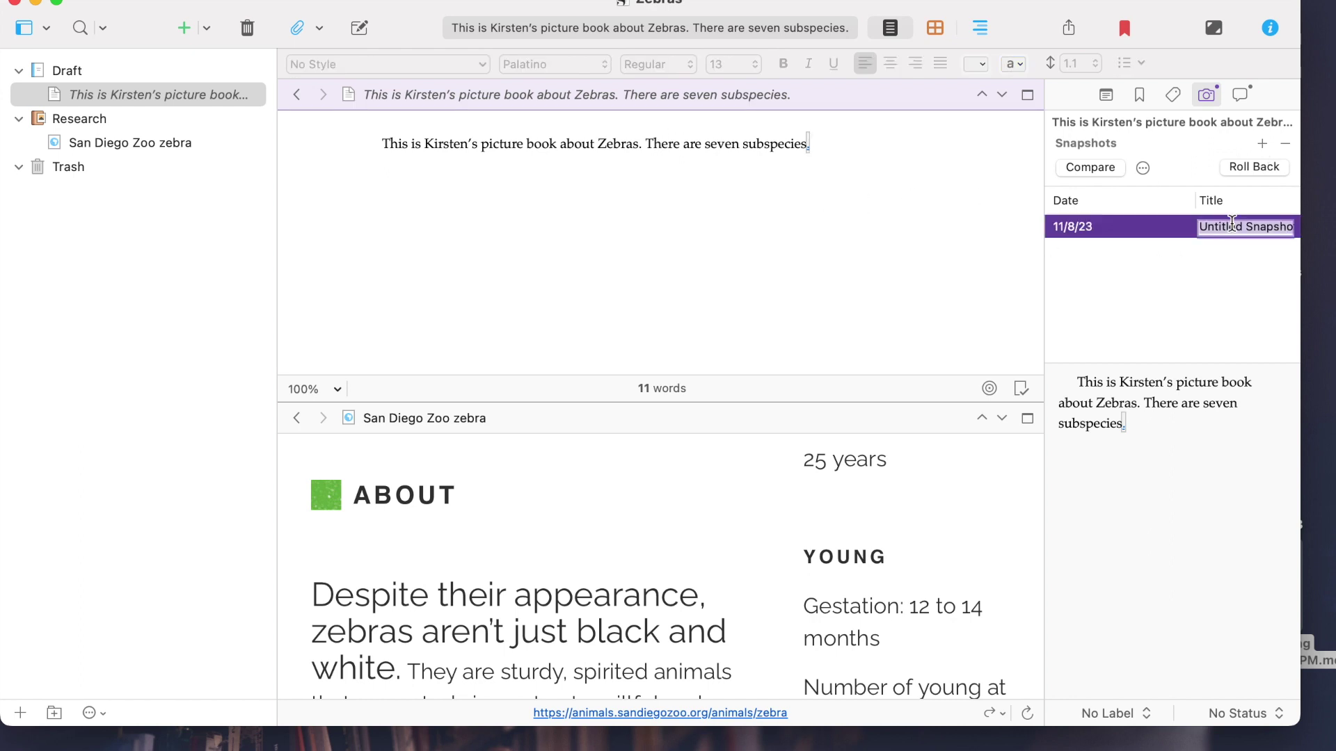
{"action": "type", "text": "First d"}
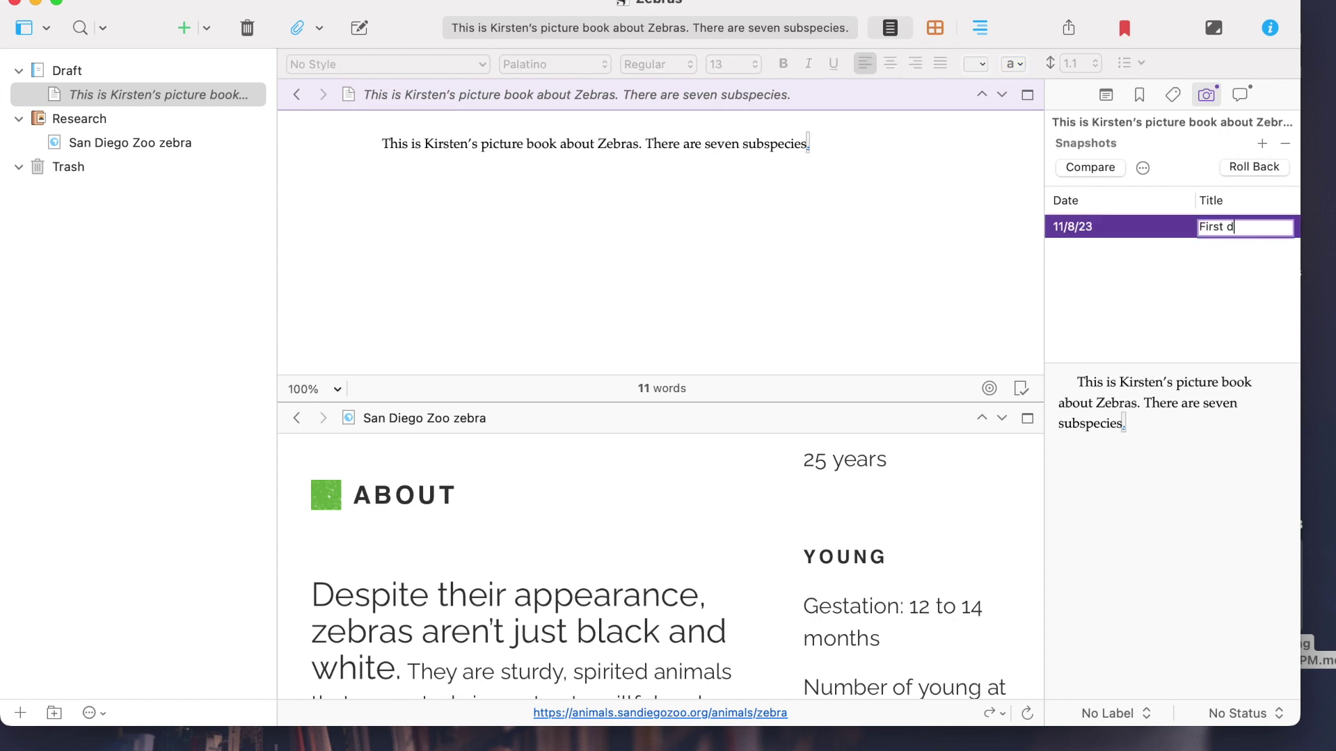
{"action": "type", "text": "raft"}
{"action": "key", "text": "Return"}
{"action": "left_click", "coordinate": [755, 258]}
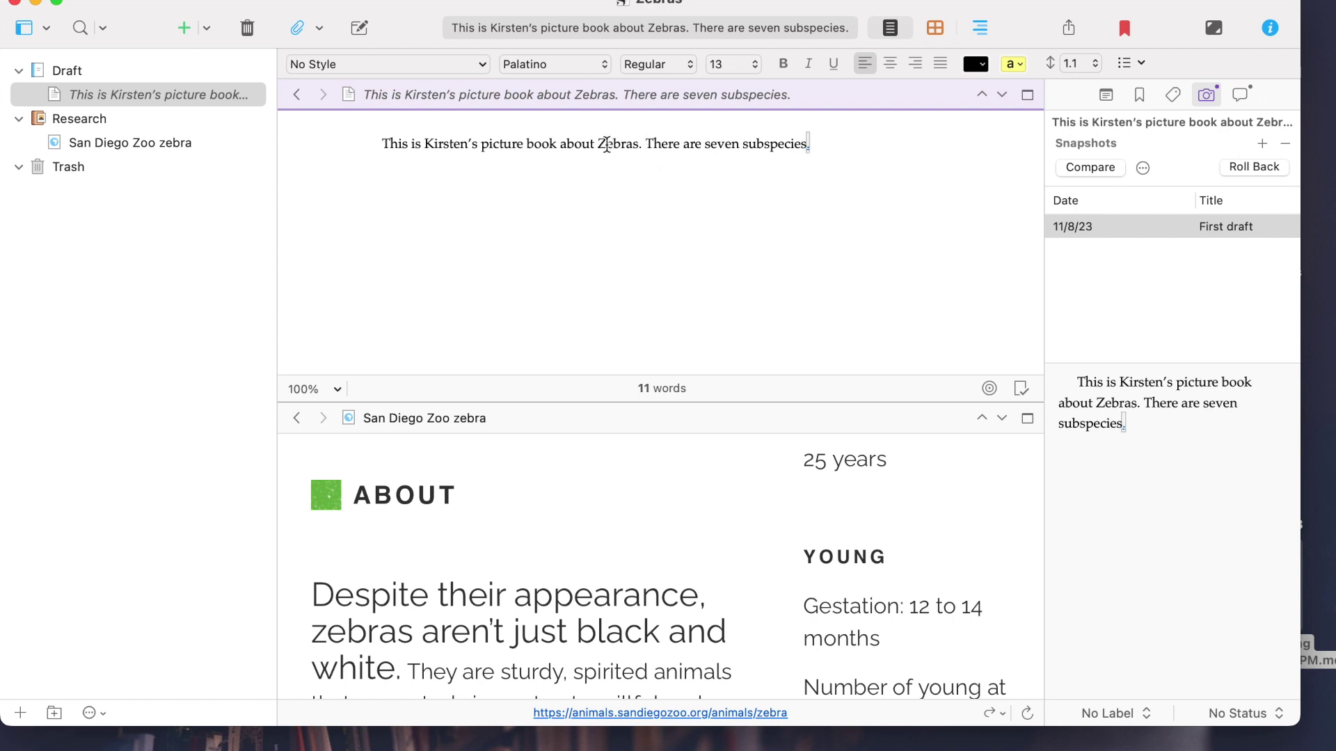
Make "Zebras" lowercase in the draft's opening sentence and add "They live for 25 years." at the end.
{"action": "left_click_drag", "start_coordinate": [607, 144], "coordinate": [601, 144]}
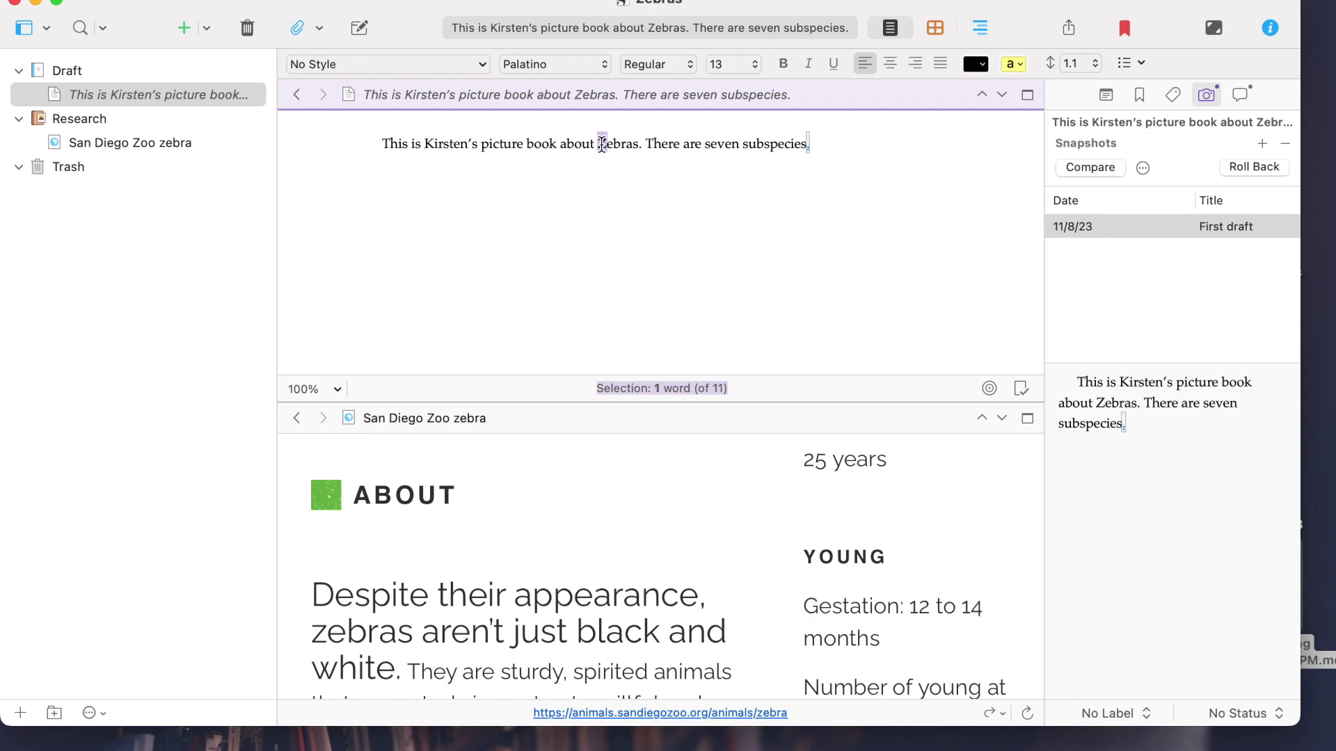
{"action": "type", "text": "z"}
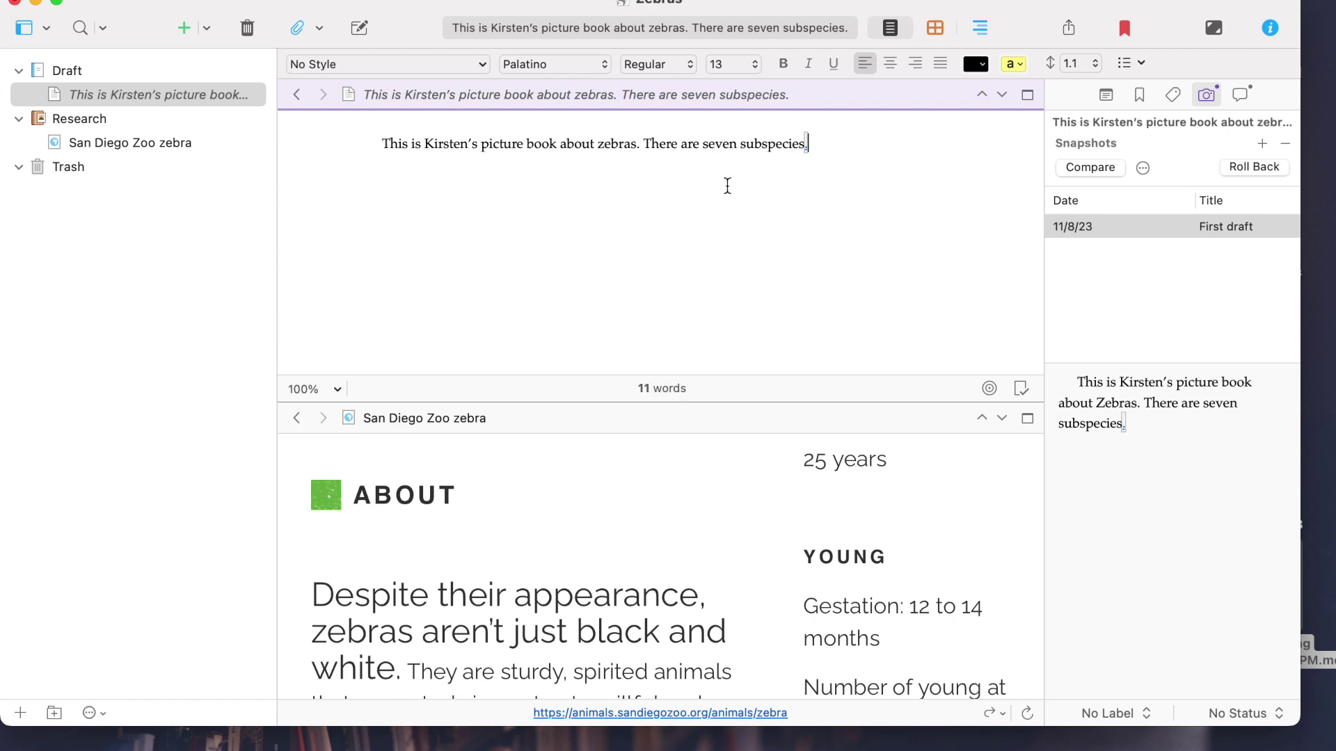
{"action": "key", "text": "super+Up"}
{"action": "left_click", "coordinate": [855, 138]}
{"action": "type", "text": "They live for 25 years."}
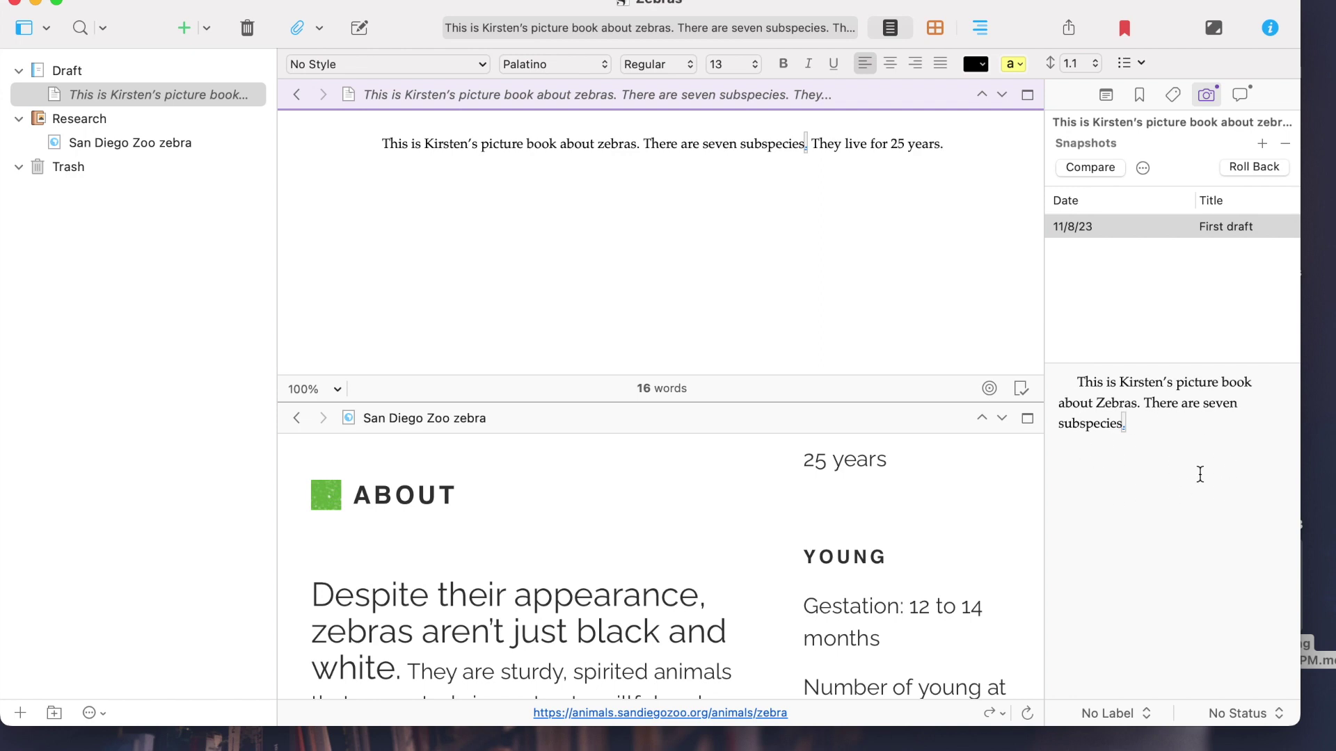
{"action": "left_click", "coordinate": [1170, 425]}
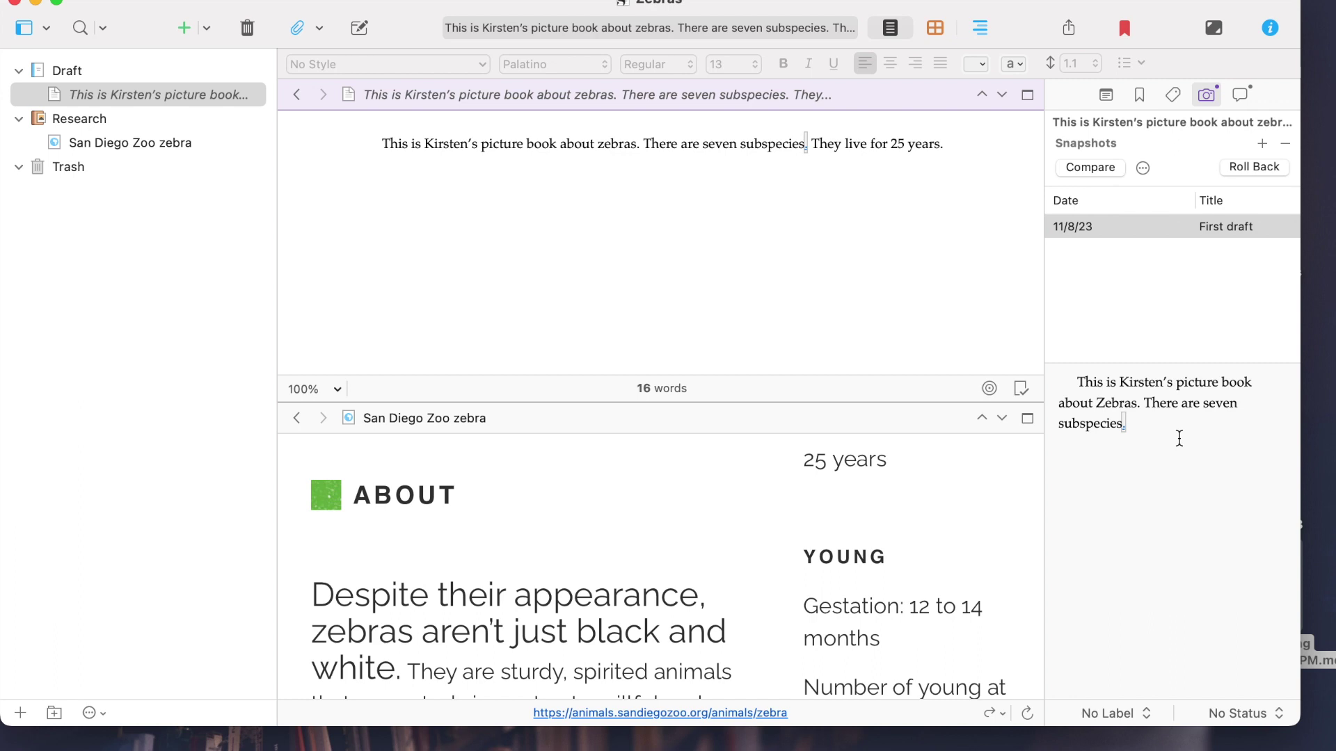
{"action": "left_click", "coordinate": [931, 211]}
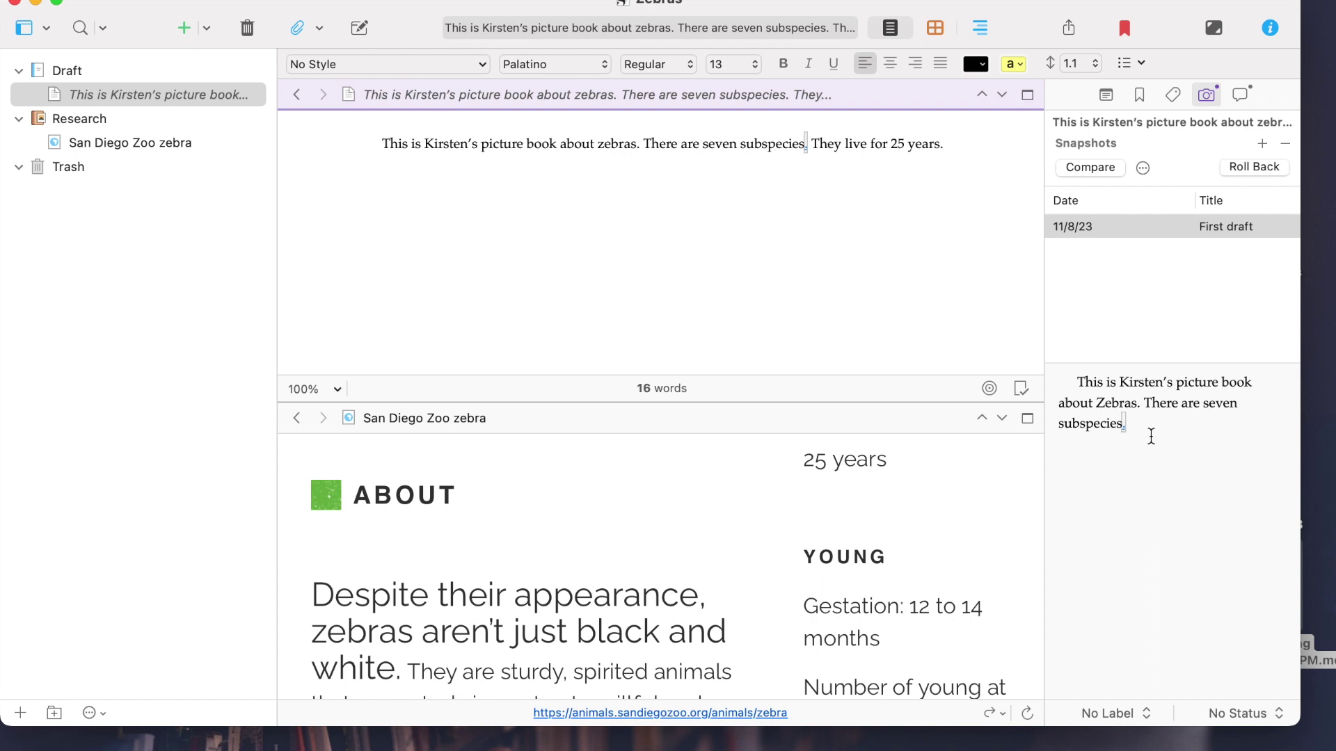
Copy the full text of the "First draft" snapshot into a new Draft document named "First Draft".
{"action": "left_click", "coordinate": [1104, 403]}
{"action": "key", "text": "super+a"}
{"action": "key", "text": "super+c"}
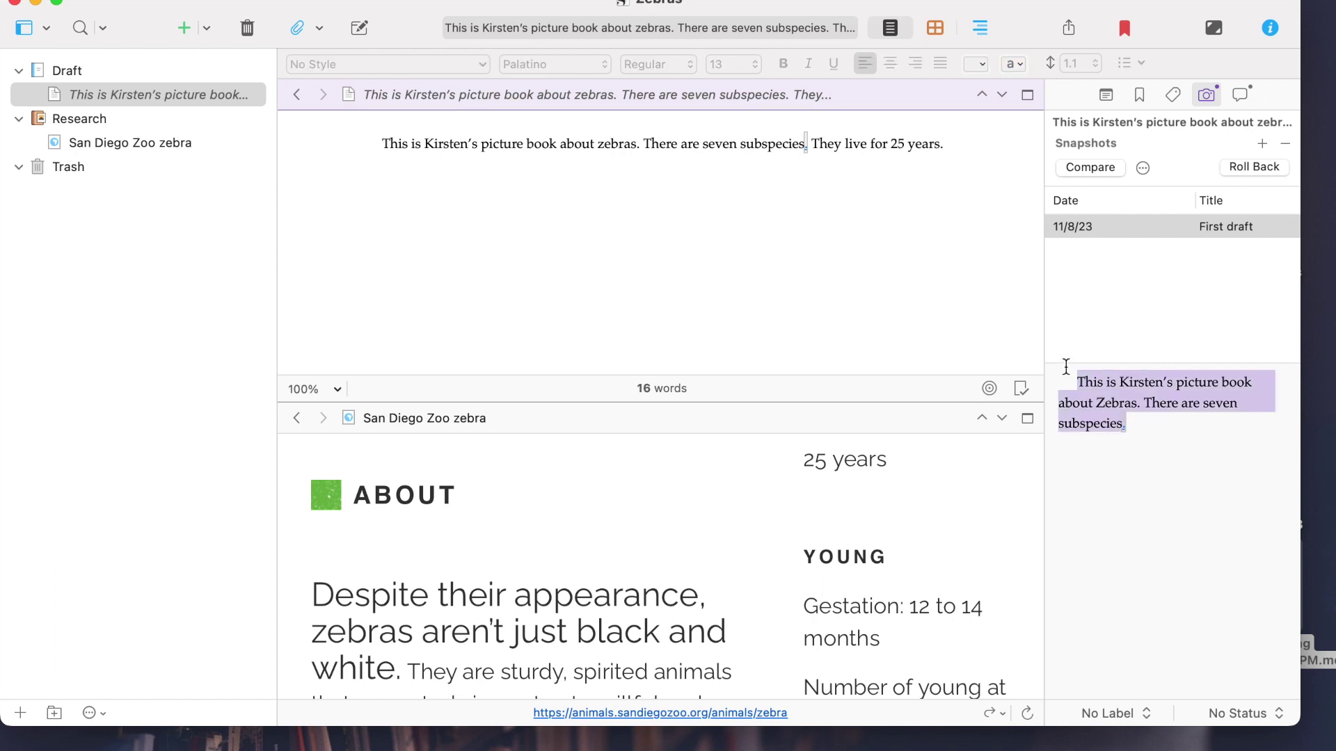
{"action": "left_click", "coordinate": [184, 28]}
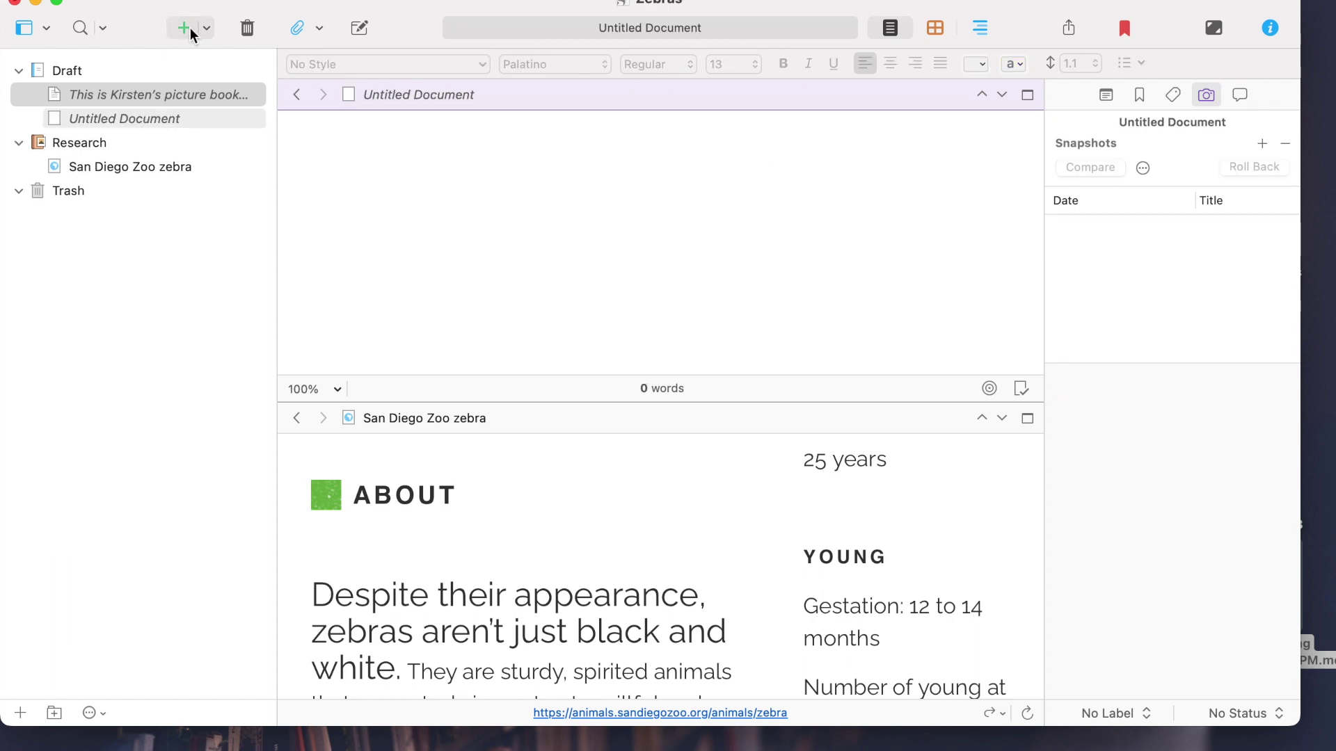
{"action": "double_click", "coordinate": [133, 117]}
{"action": "type", "text": "Firs"}
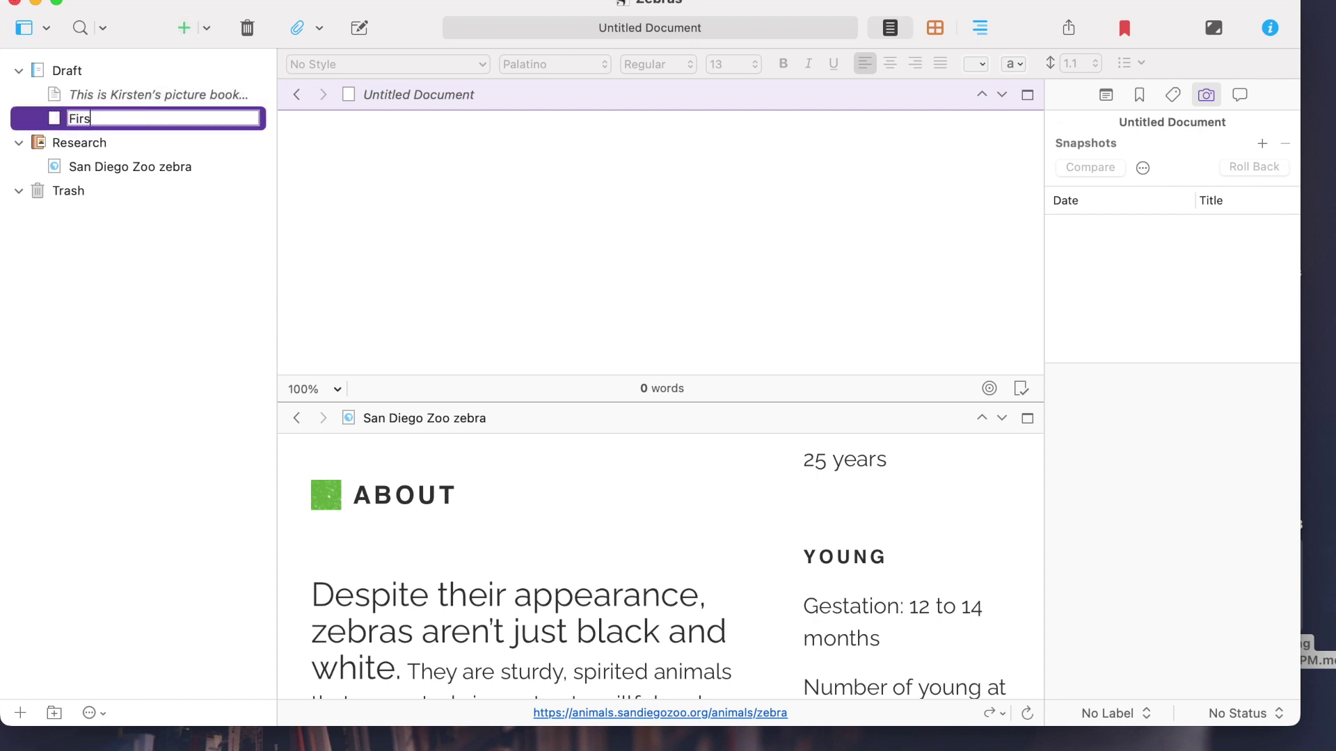
{"action": "type", "text": "t Draft"}
{"action": "left_click", "coordinate": [358, 169]}
{"action": "key", "text": "super+v"}
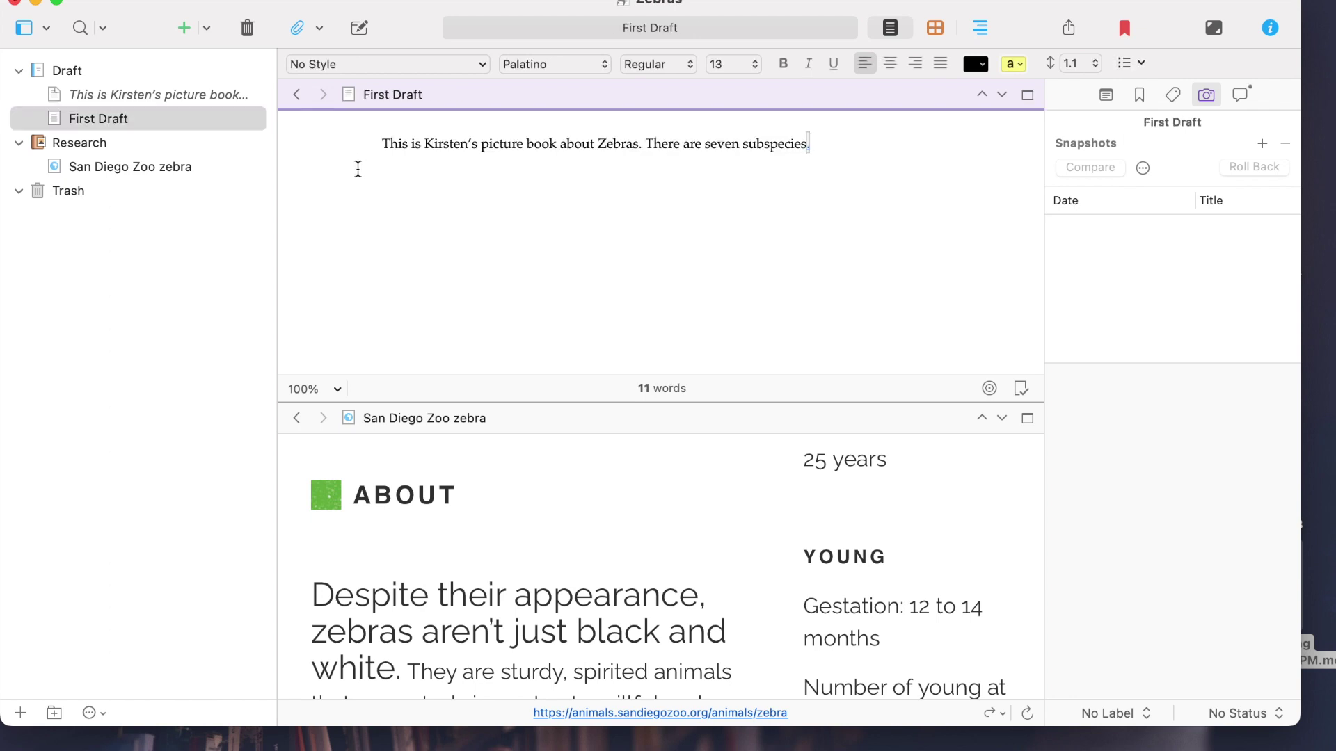
Rename the original, revised document in the Draft folder as "Second draft".
{"action": "left_click", "coordinate": [140, 96]}
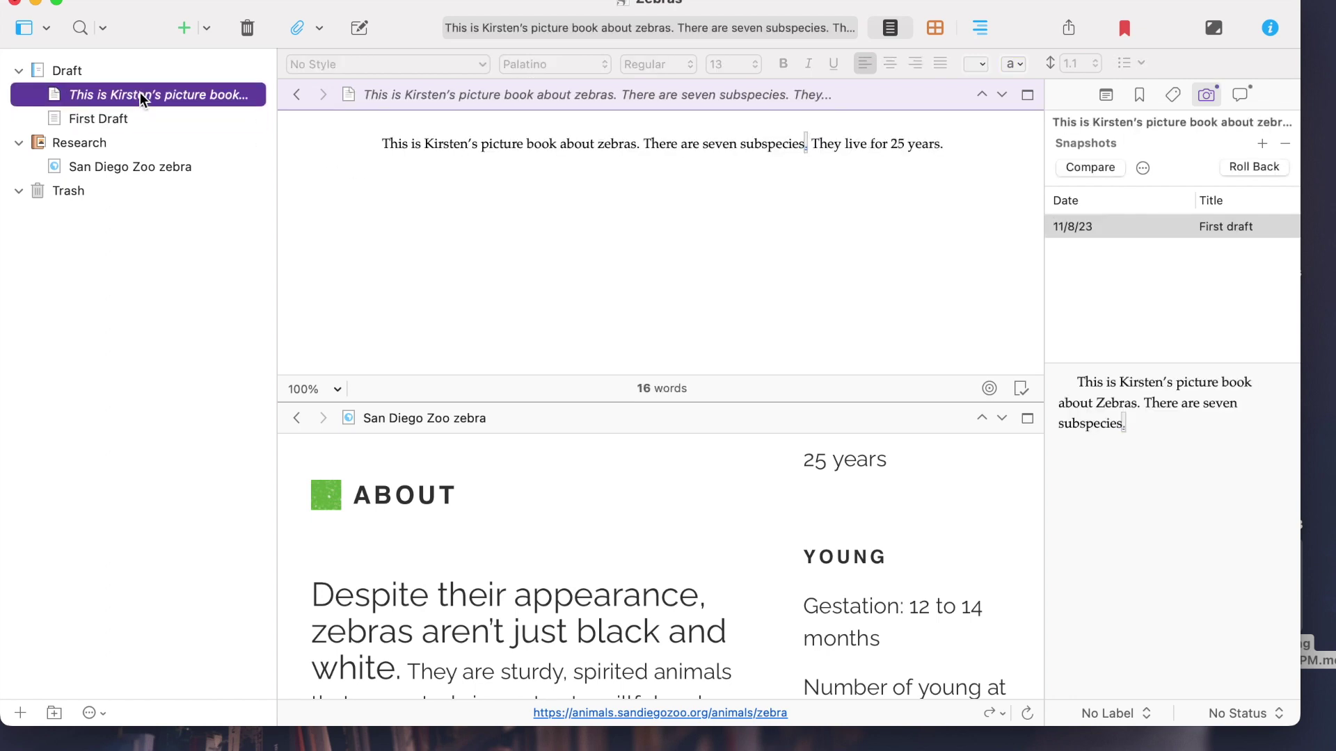
{"action": "key", "text": "Return"}
{"action": "type", "text": "S"}
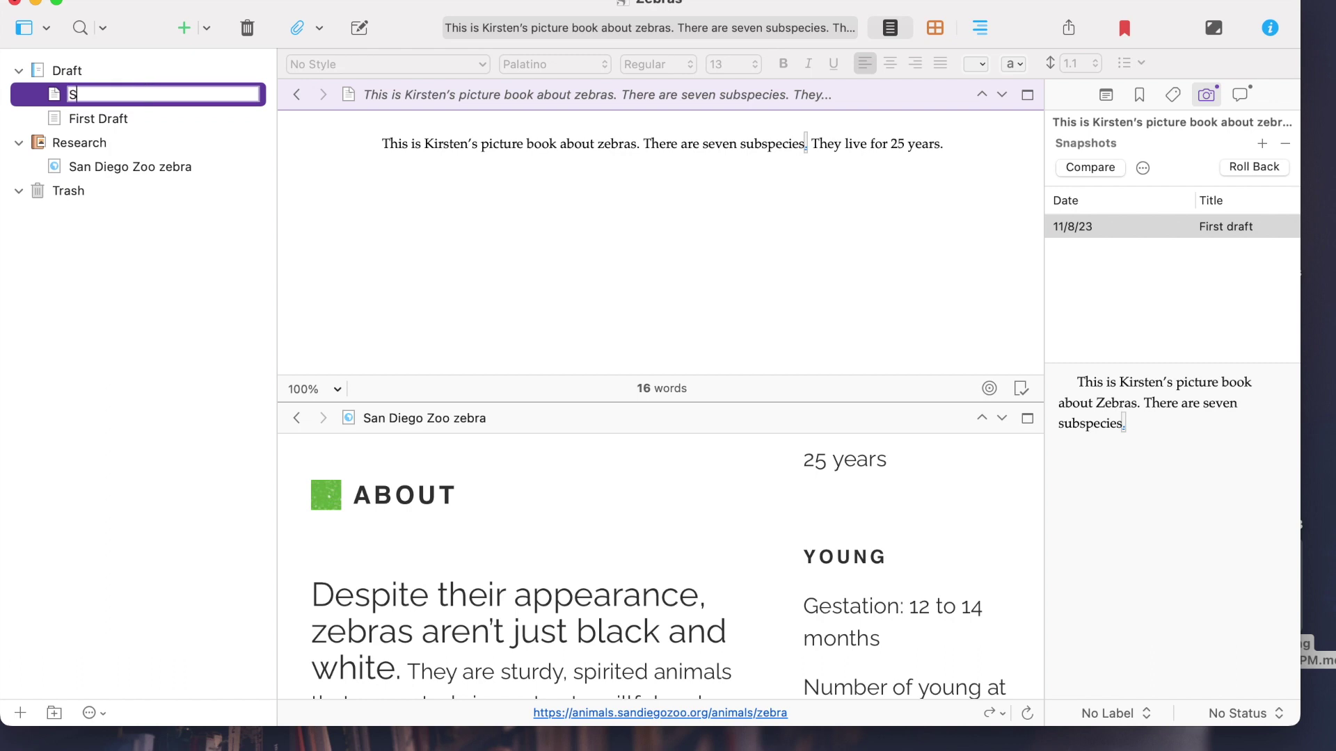
{"action": "type", "text": "econd draft"}
{"action": "key", "text": "Return"}
{"action": "left_click", "coordinate": [388, 201]}
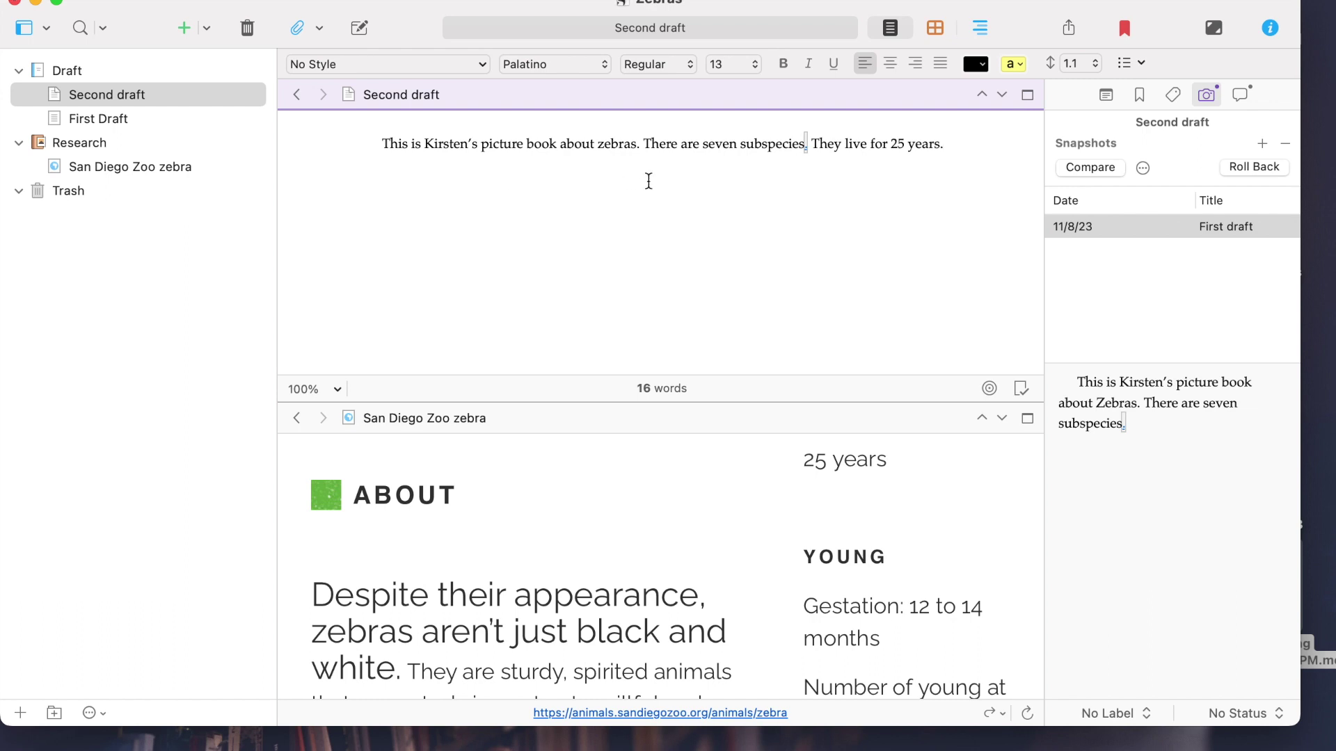
Take another snapshot of the Second draft document and title it "Second draft".
{"action": "left_click", "coordinate": [1192, 422]}
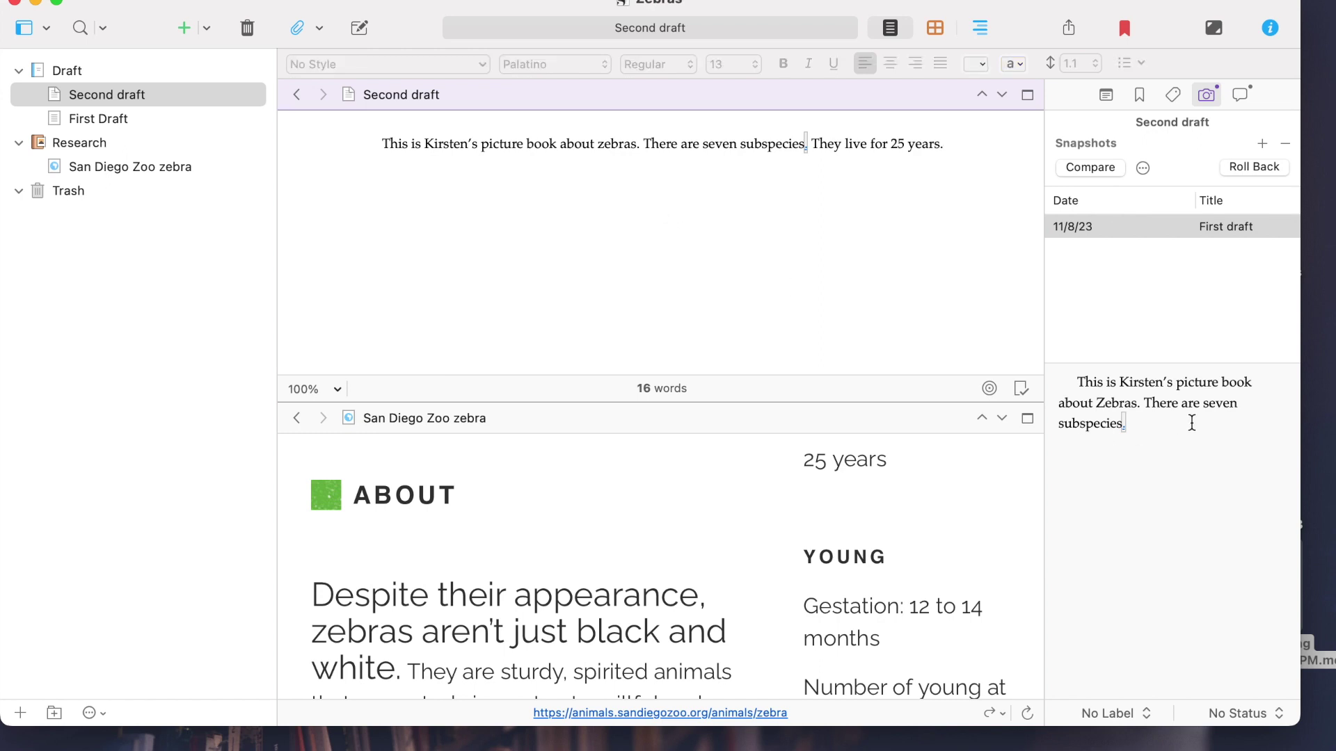
{"action": "left_click", "coordinate": [1261, 144]}
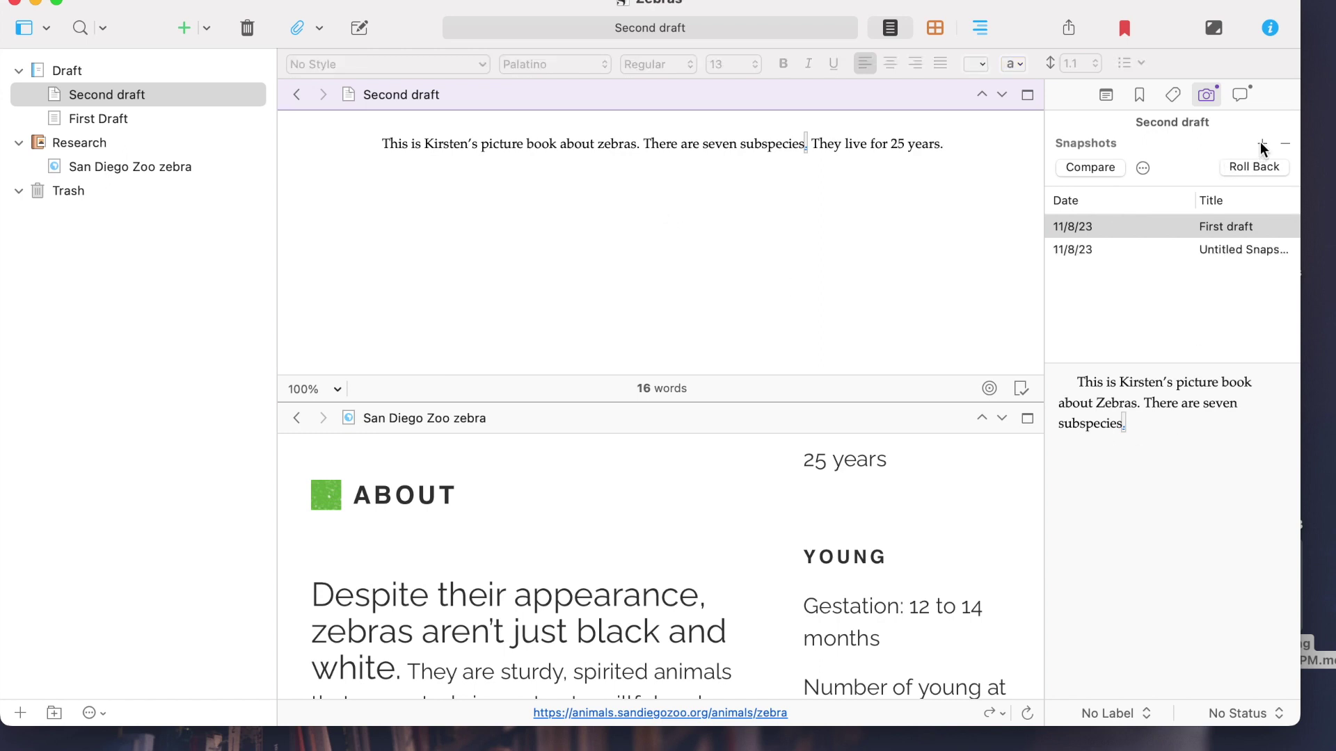
{"action": "double_click", "coordinate": [1212, 250]}
{"action": "type", "text": "Seconf"}
{"action": "type", "text": " dra"}
{"action": "key", "text": "BackSpace"}
{"action": "key", "text": "BackSpace"}
{"action": "key", "text": "BackSpace"}
{"action": "key", "text": "BackSpace"}
{"action": "key", "text": "BackSpace"}
{"action": "type", "text": "d draft"}
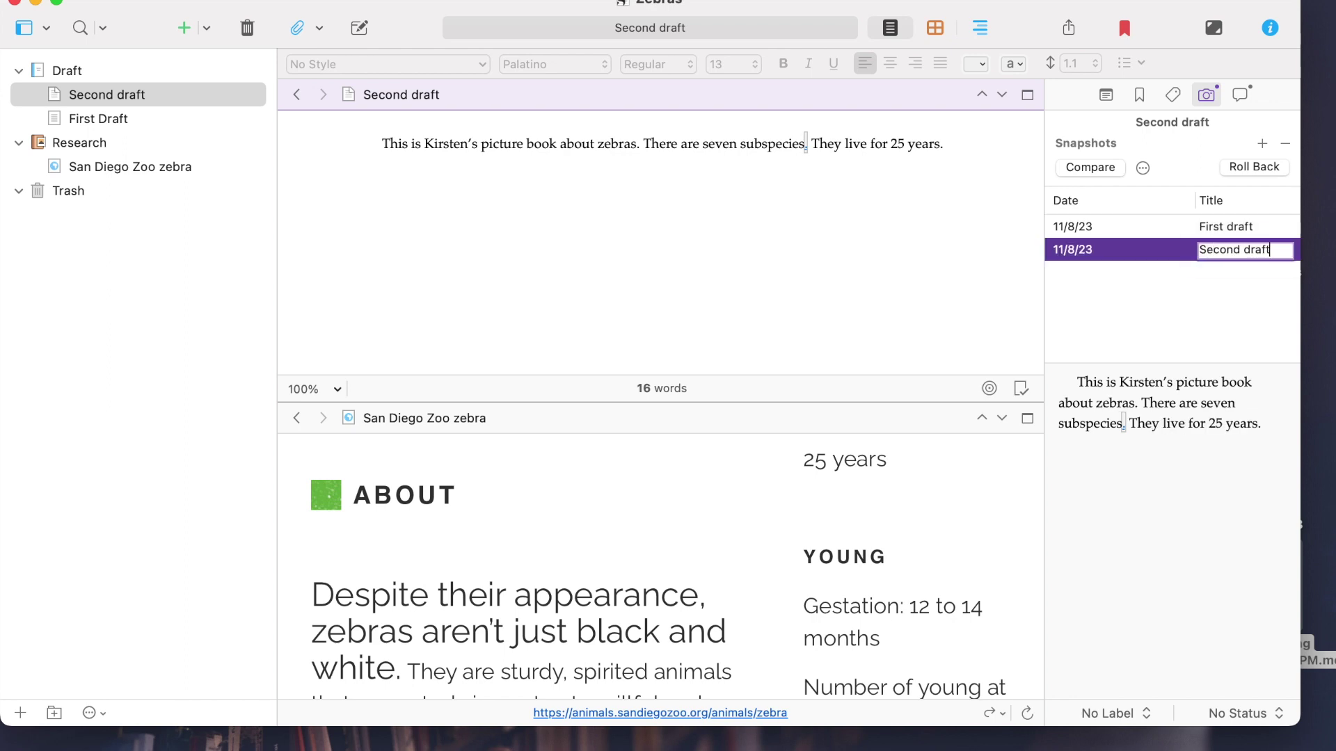
{"action": "left_click", "coordinate": [741, 220]}
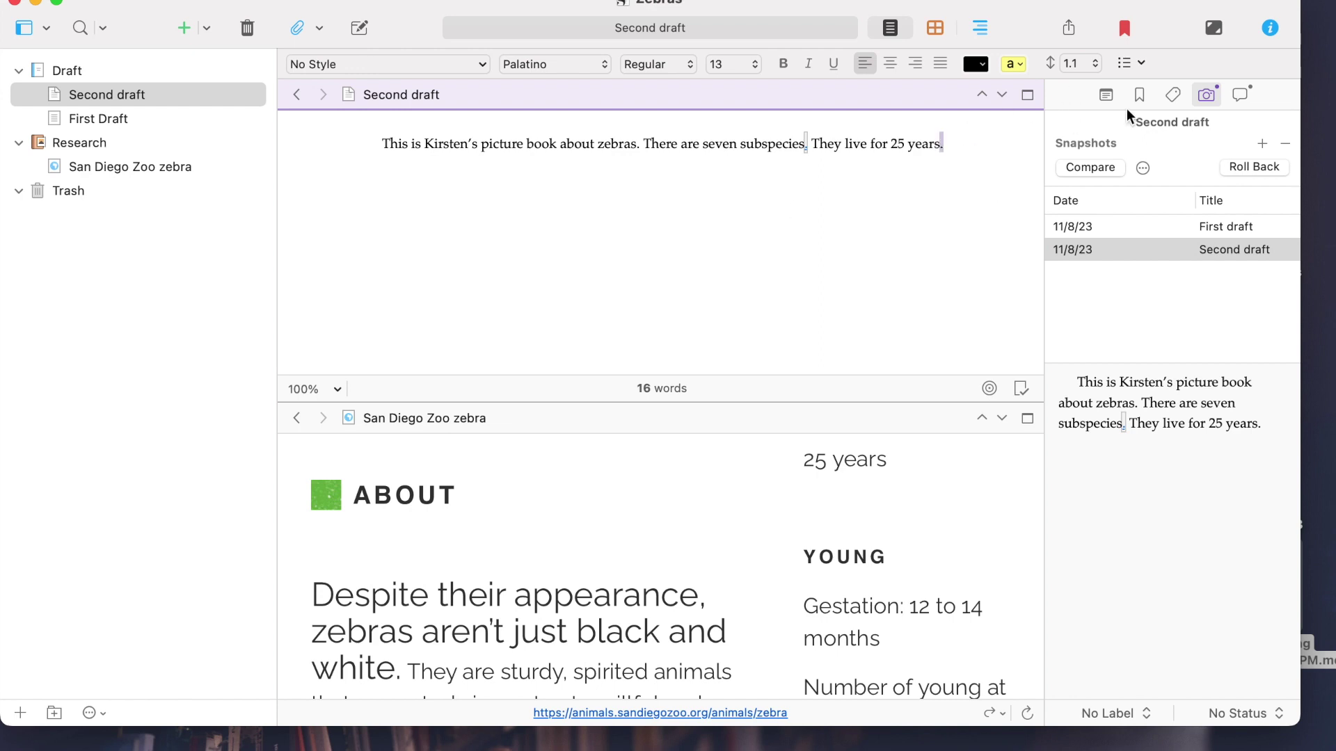
Add the comment "Make sure to verify this with a second source." to the period after "25 years".
{"action": "left_click", "coordinate": [1237, 92]}
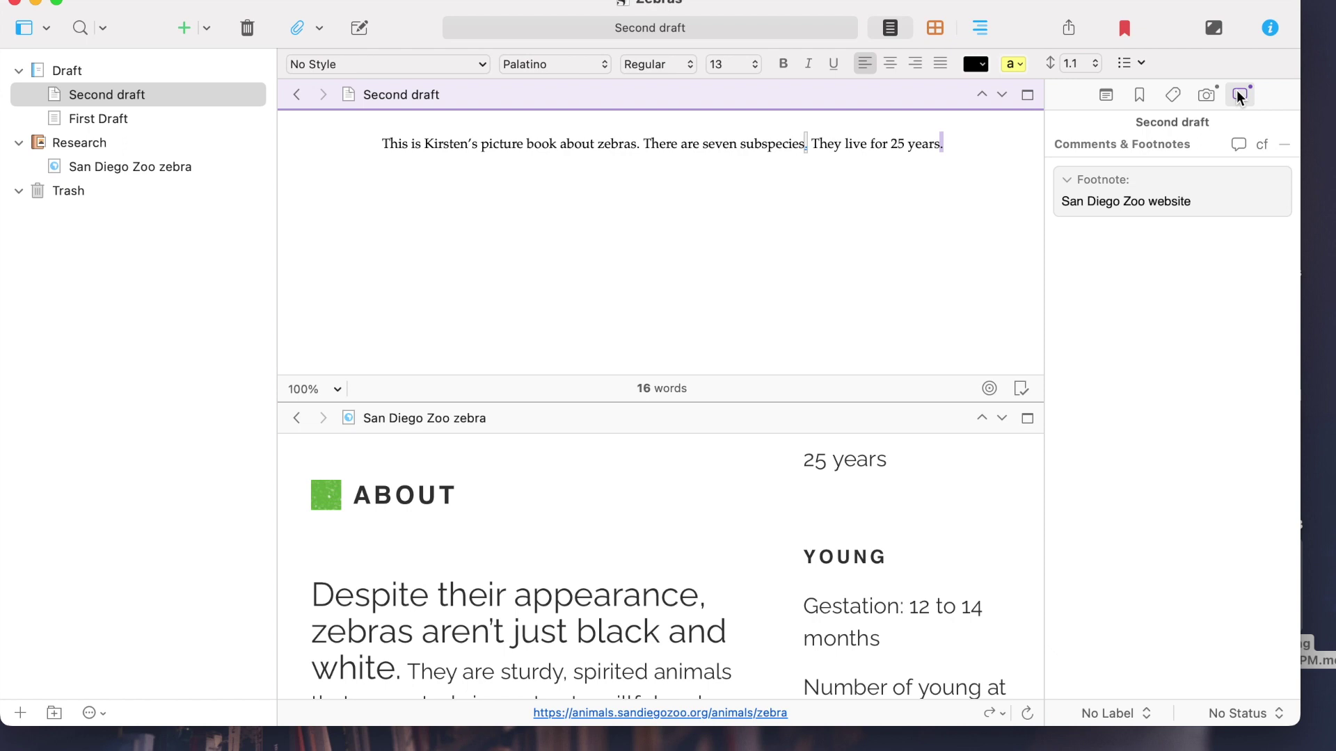
{"action": "left_click", "coordinate": [1238, 144]}
{"action": "type", "text": "Ma"}
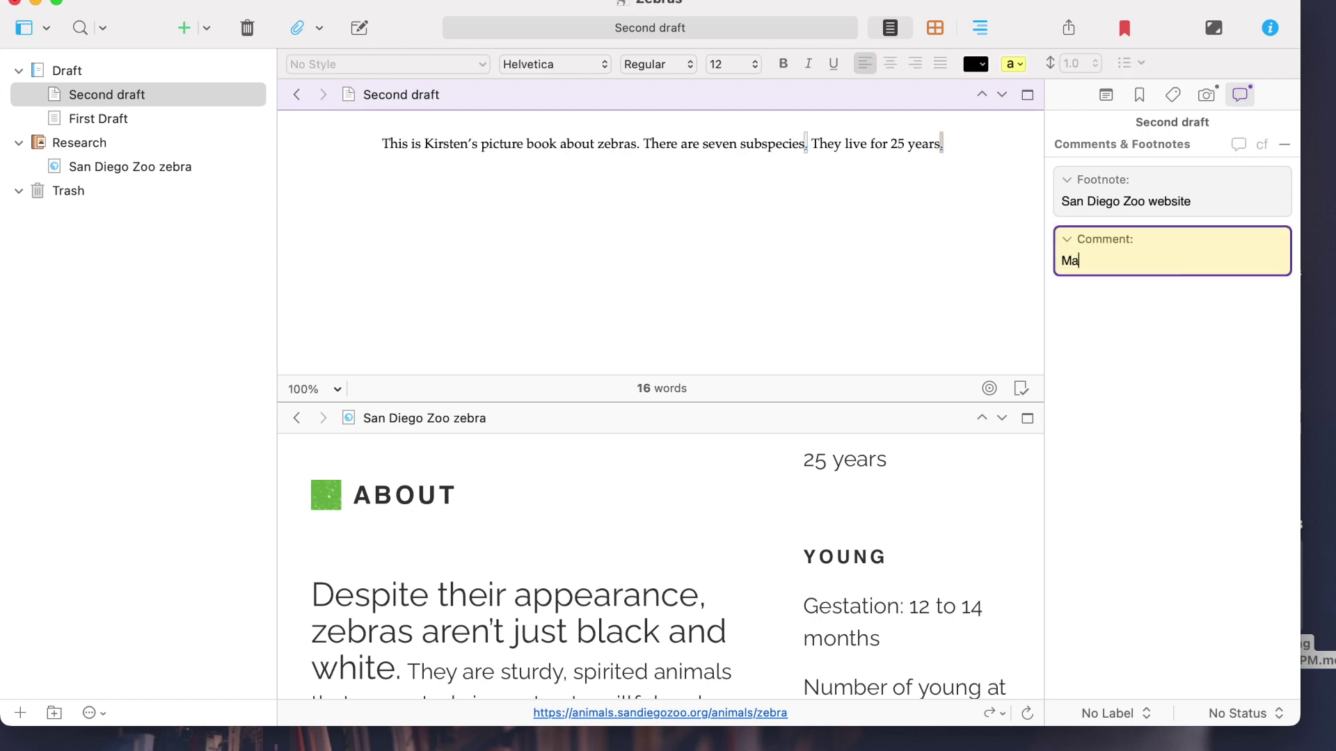
{"action": "type", "text": "ke sure to verify this wi"}
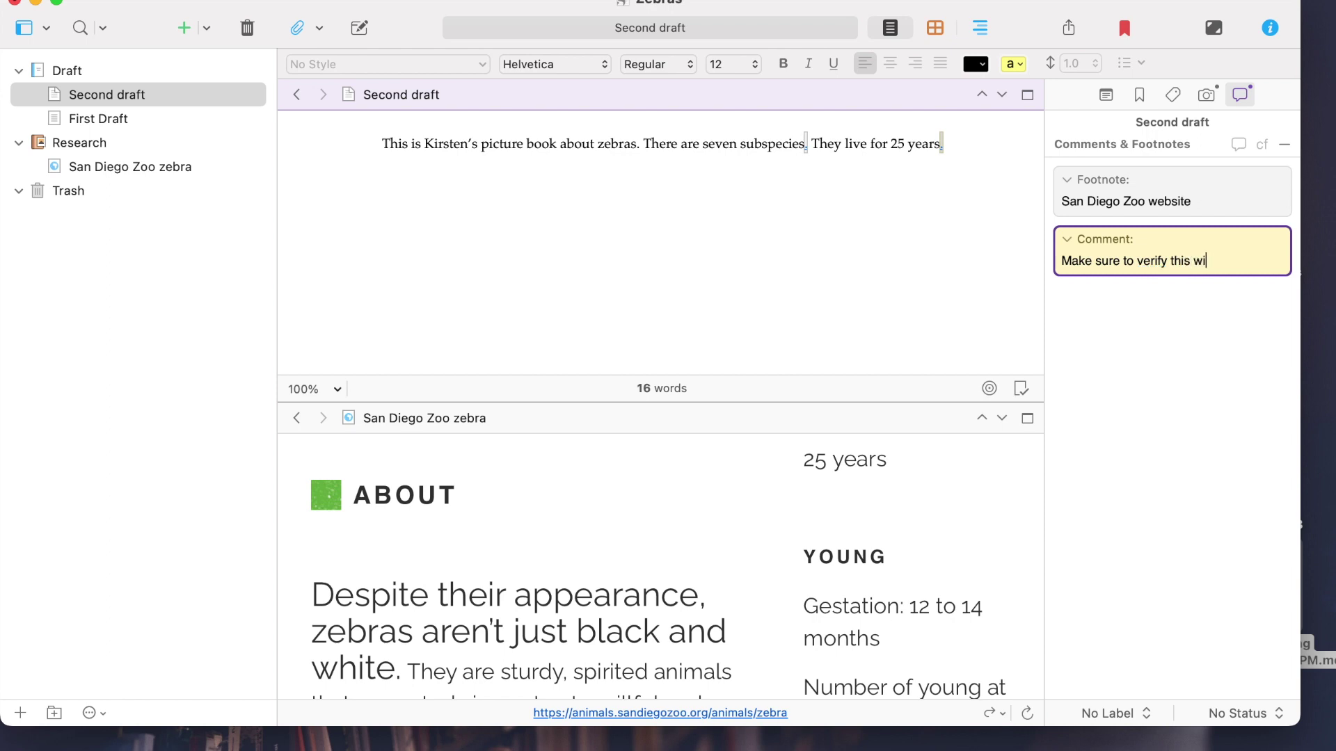
{"action": "type", "text": "th a second source."}
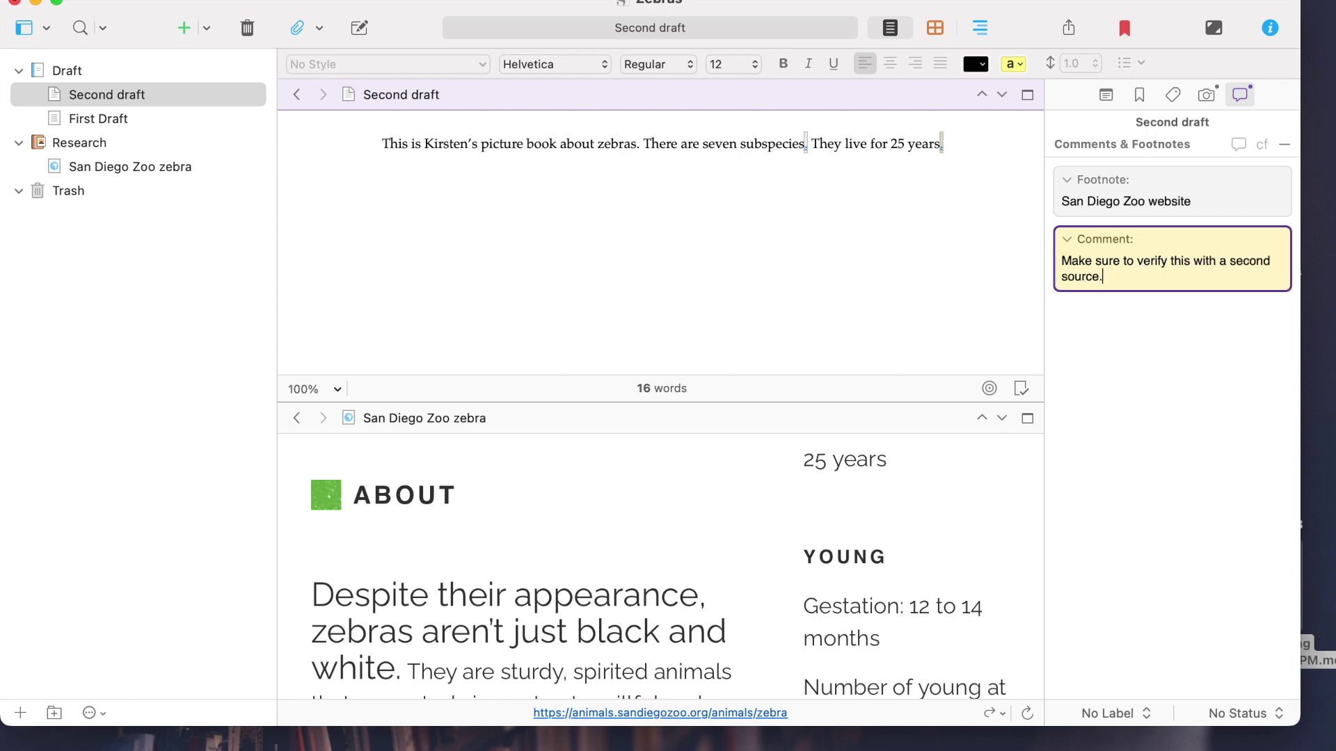
Add the paragraph "Zebras are black and white and they live in Africa" to First Draft in full-screen composition mode, then return to the project.
{"action": "key", "text": "ctrl+super+Down"}
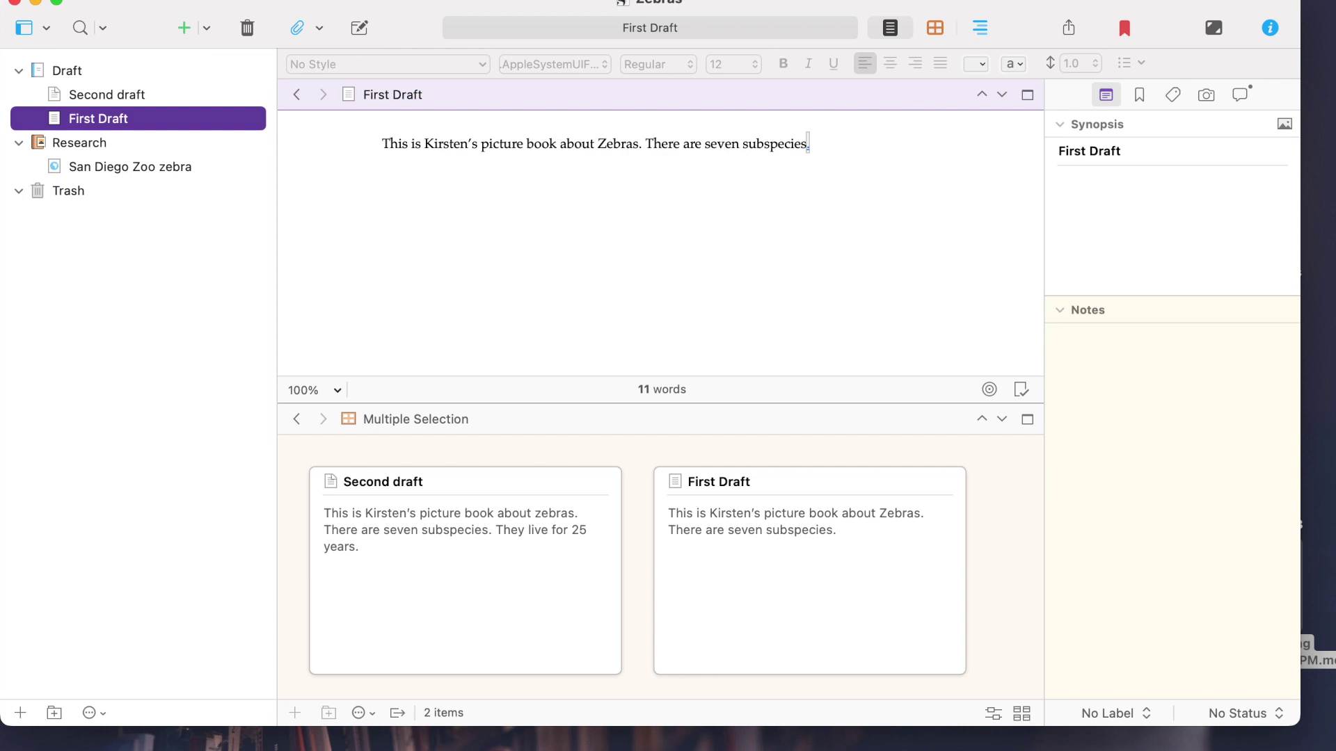
{"action": "left_click", "coordinate": [1220, 28]}
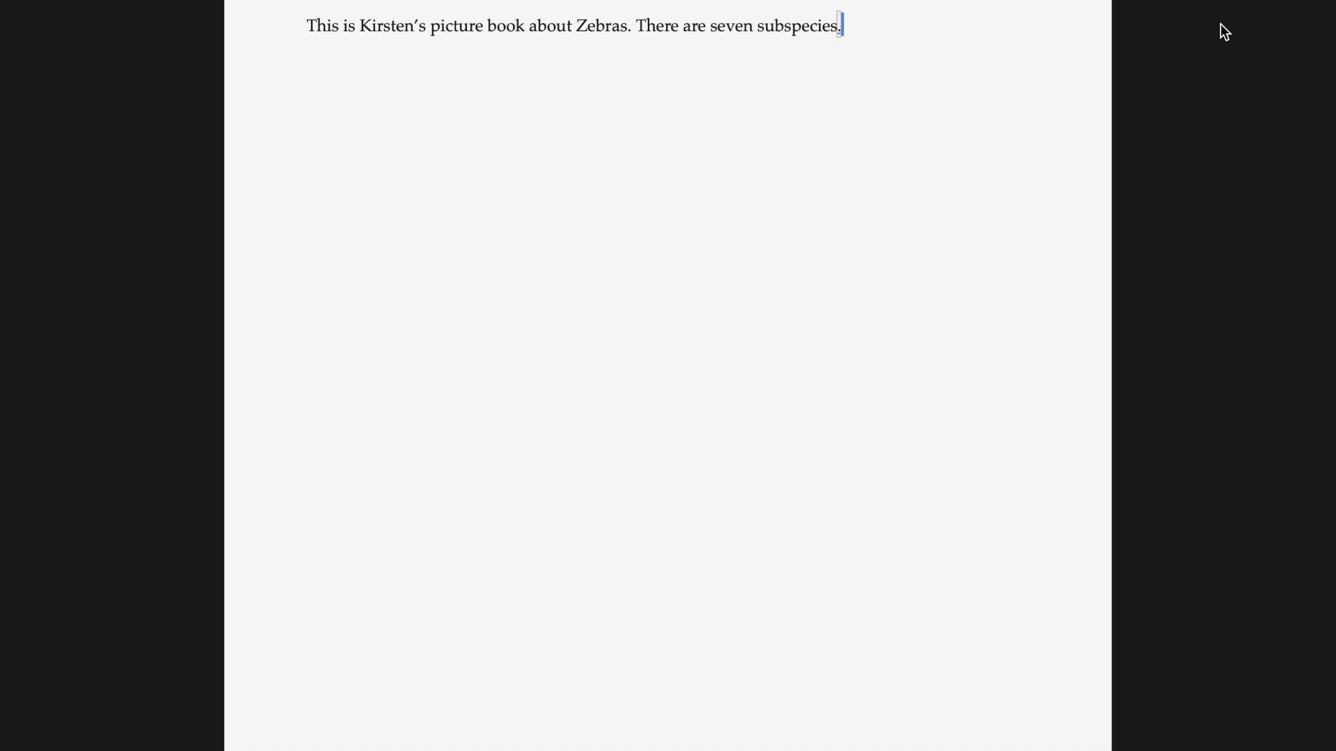
{"action": "key", "text": "Return"}
{"action": "key", "text": "Return"}
{"action": "type", "text": "1"}
{"action": "key", "text": "BackSpace"}
{"action": "type", "text": "Zebras are black and white and they live in Africa"}
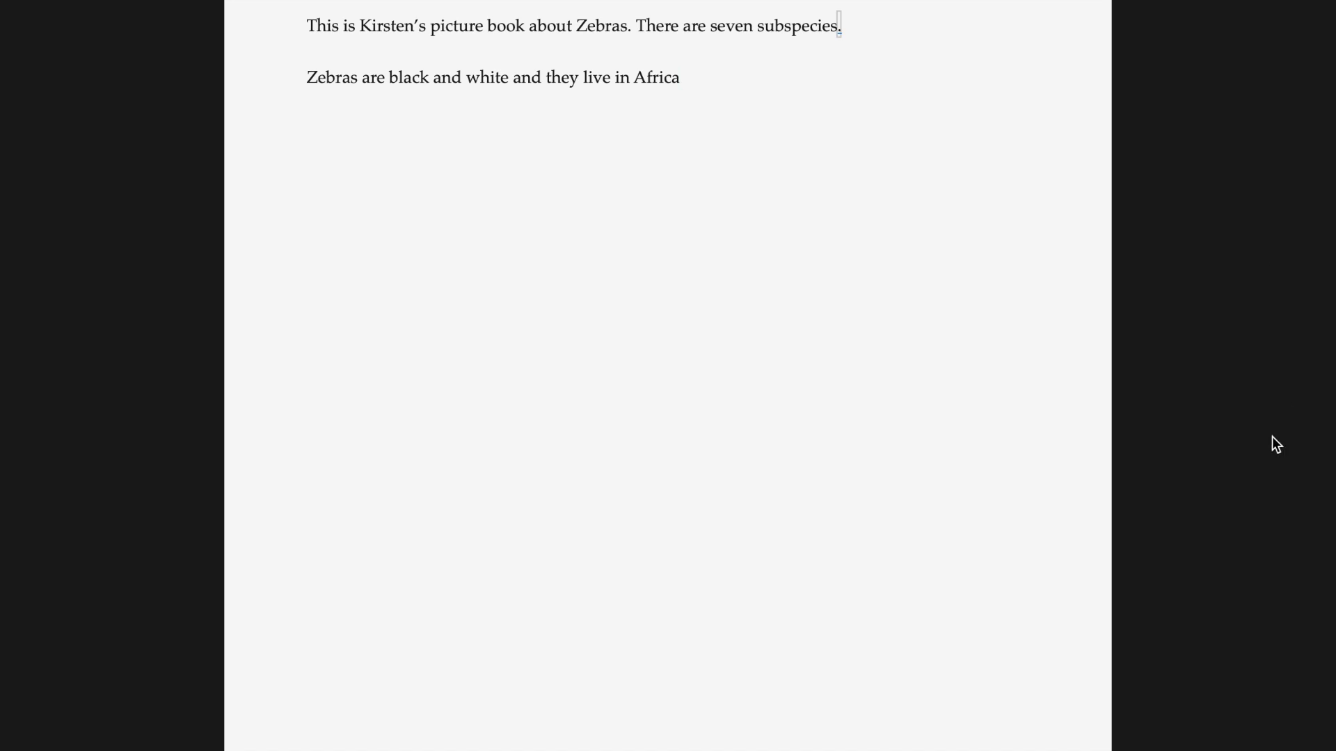
{"action": "key", "text": "Escape"}
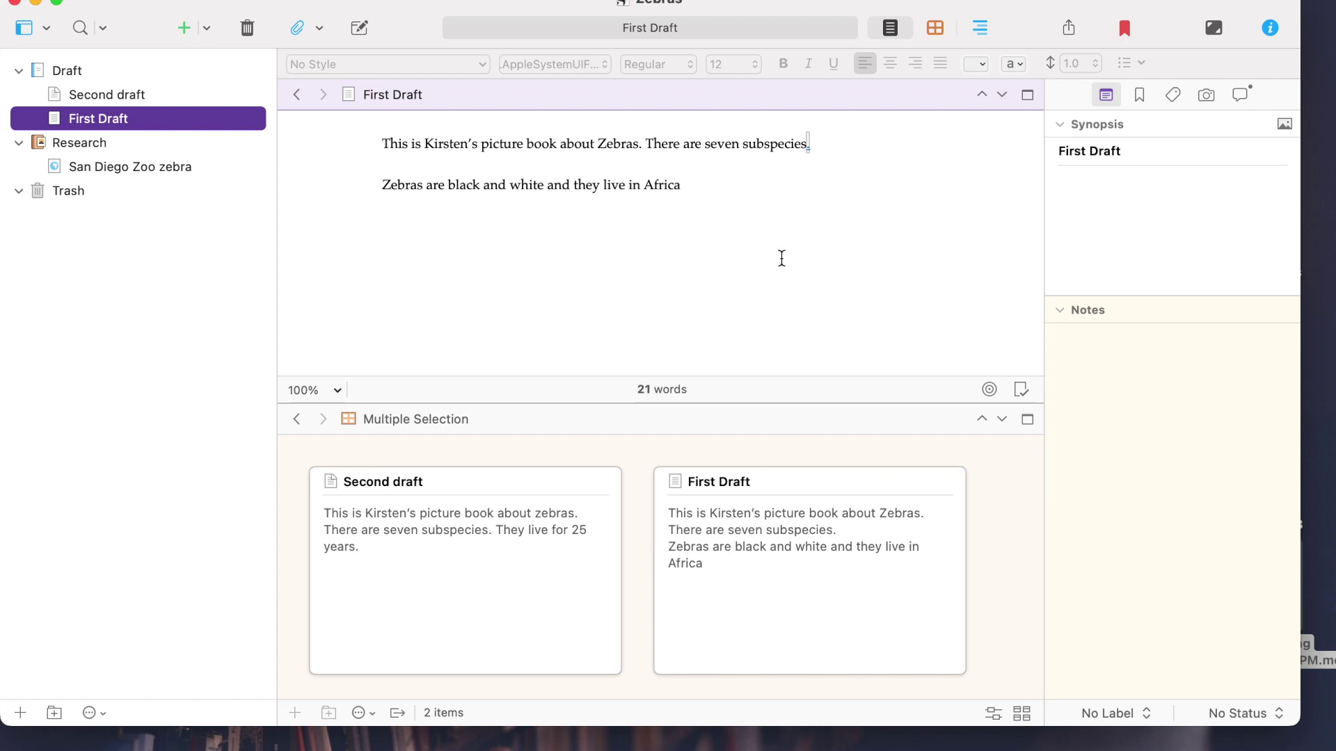
{"action": "left_click", "coordinate": [782, 258]}
{"action": "key", "text": "cmd+a"}
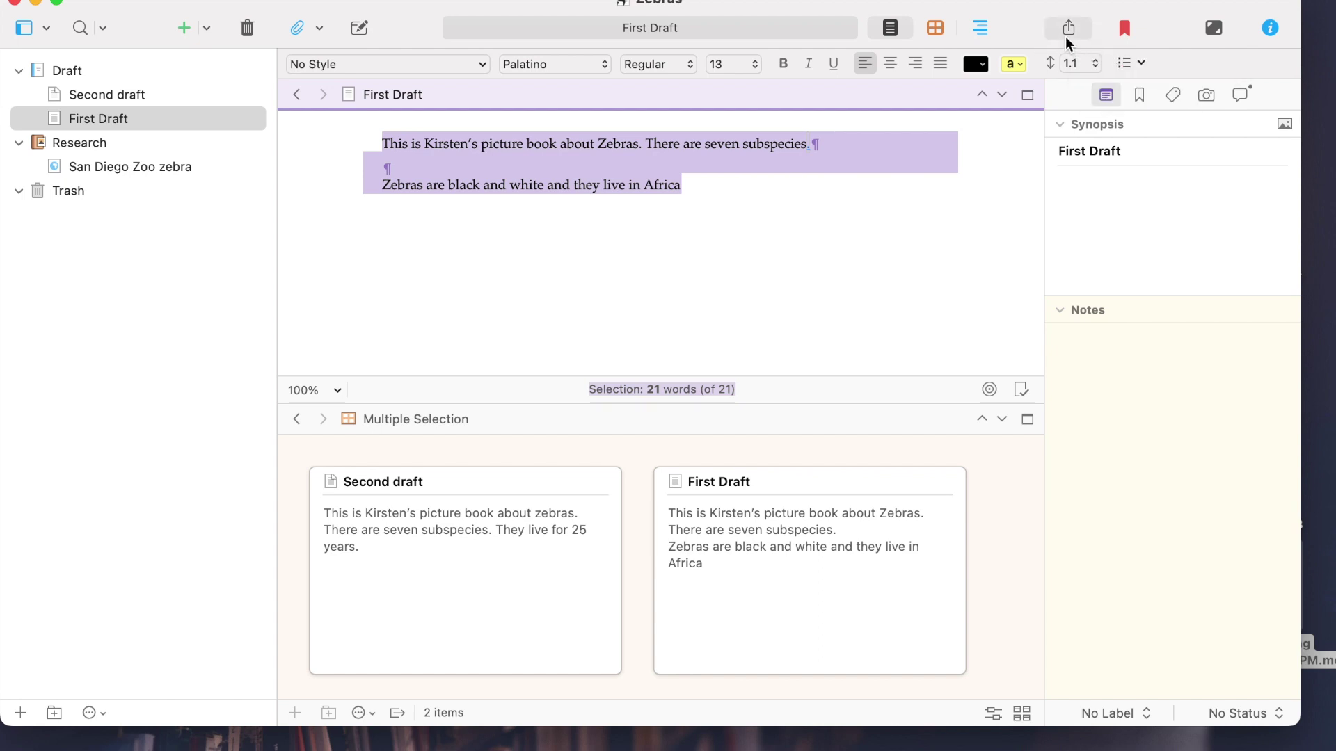
{"action": "left_click", "coordinate": [829, 253]}
Set up a Microsoft Word (.docx) compile that includes only Second draft, and show the general compile options.
{"action": "left_click", "coordinate": [1069, 29]}
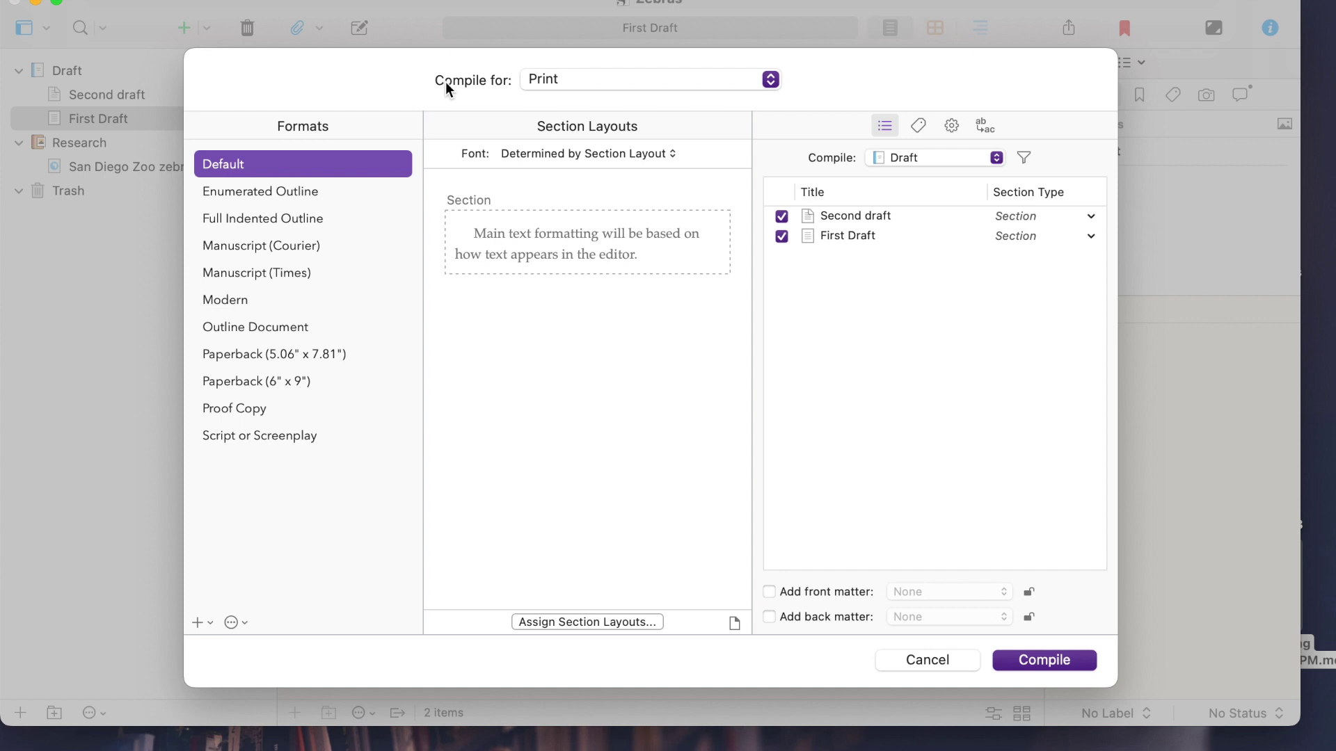
{"action": "left_click", "coordinate": [641, 80]}
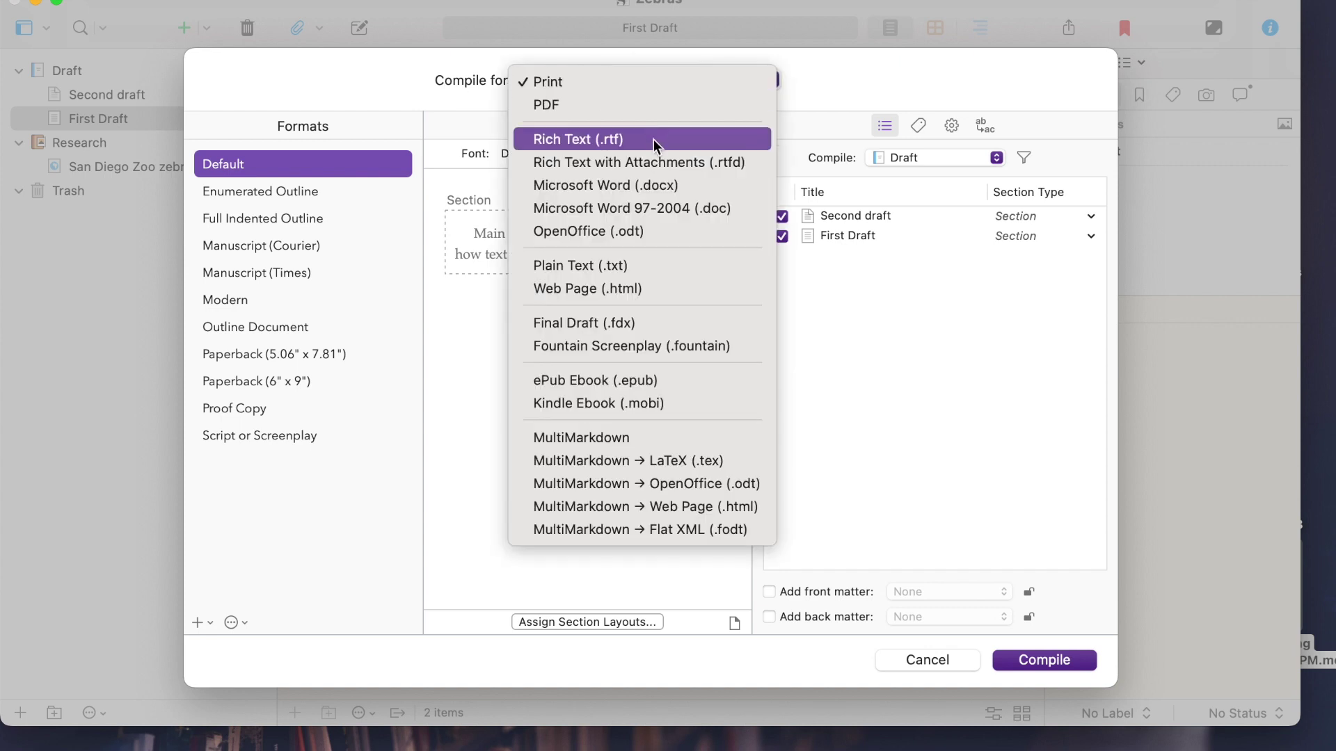
{"action": "left_click", "coordinate": [646, 179]}
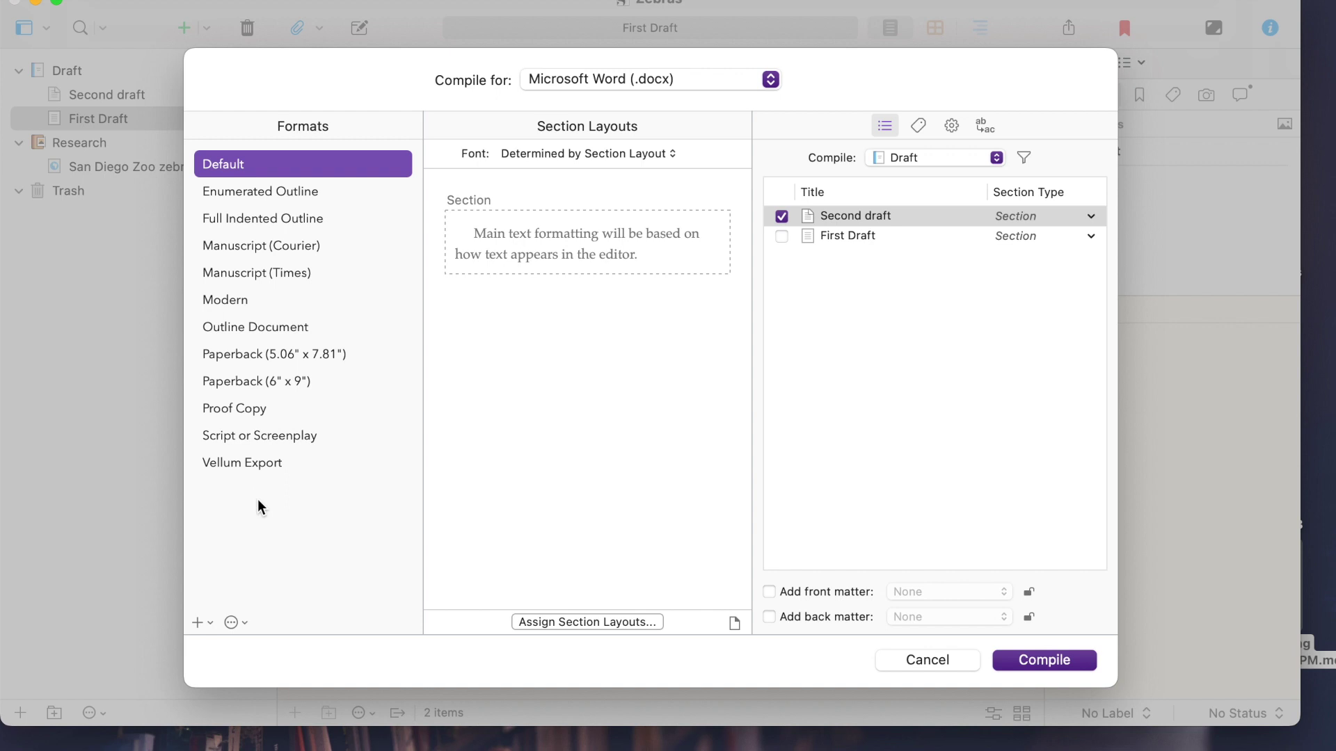
{"action": "left_click", "coordinate": [952, 125]}
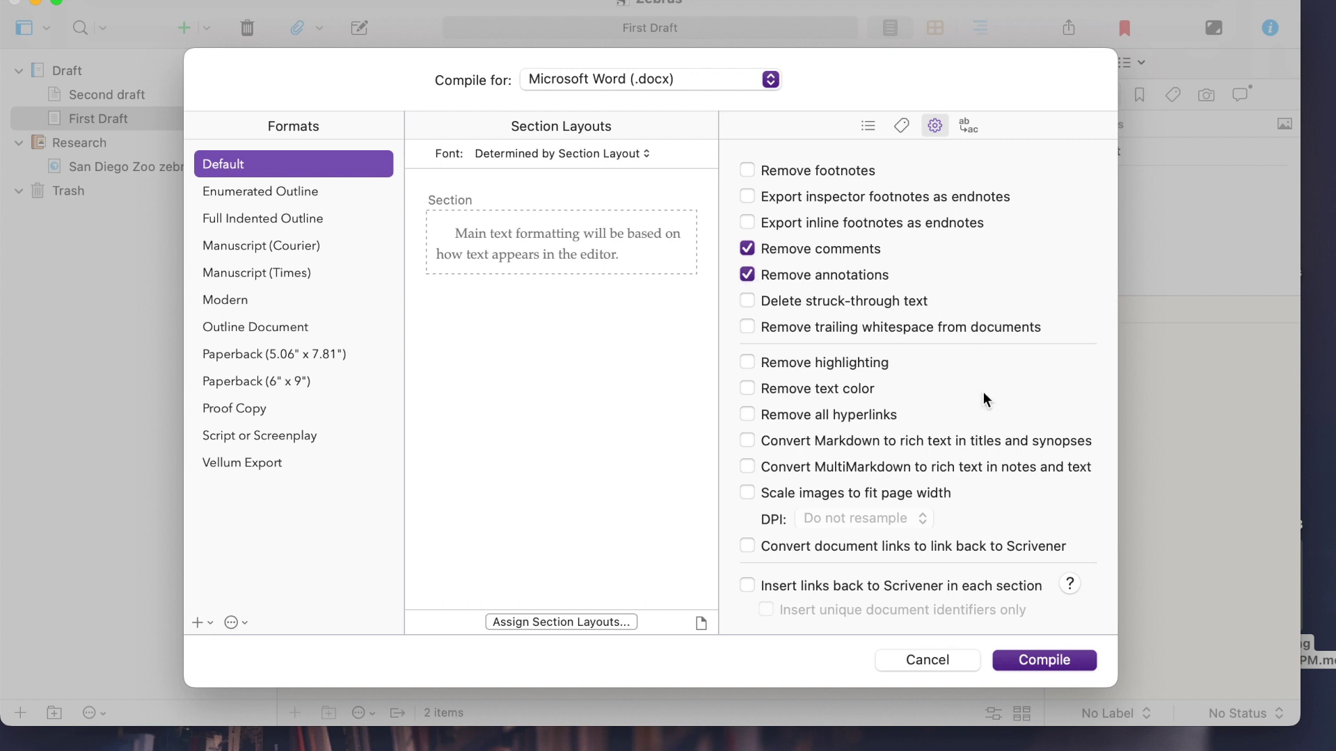
Compile the selected draft and export it to the Desktop as Zebras.docx.
{"action": "left_click", "coordinate": [1040, 657]}
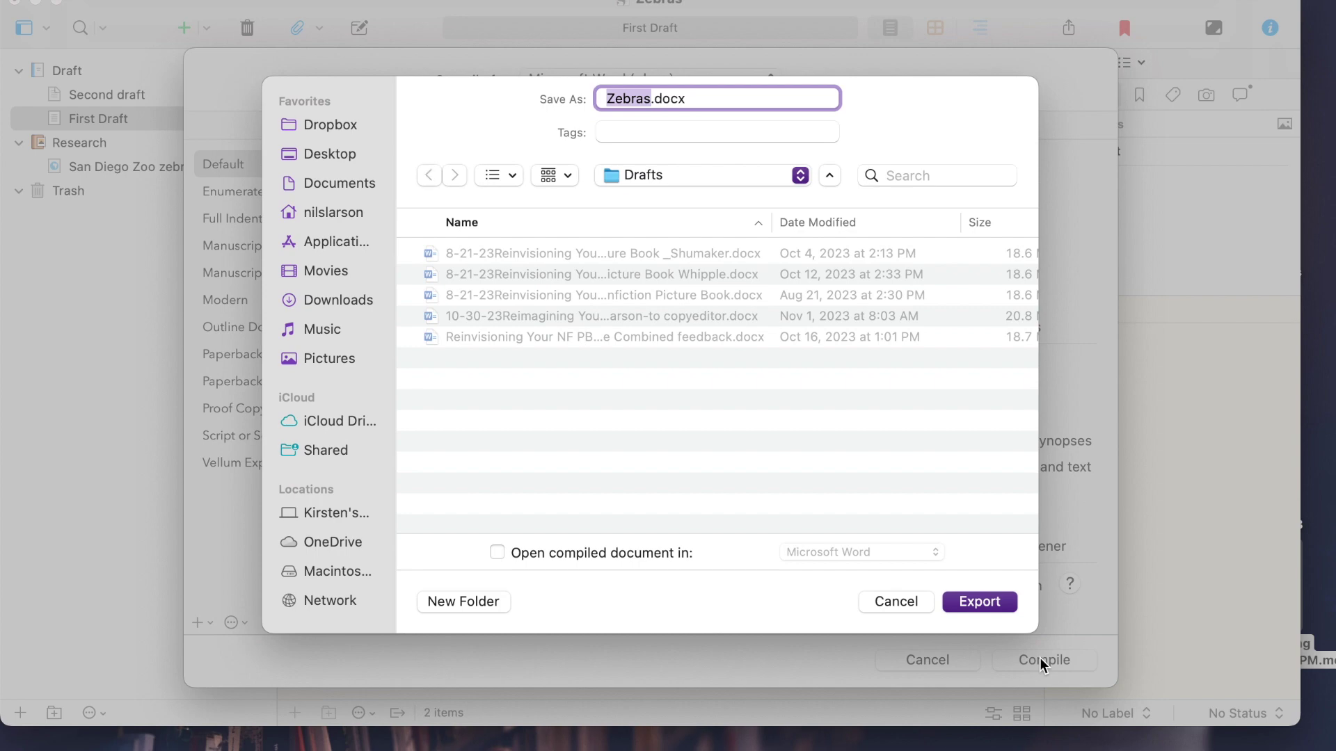
{"action": "left_click", "coordinate": [327, 154]}
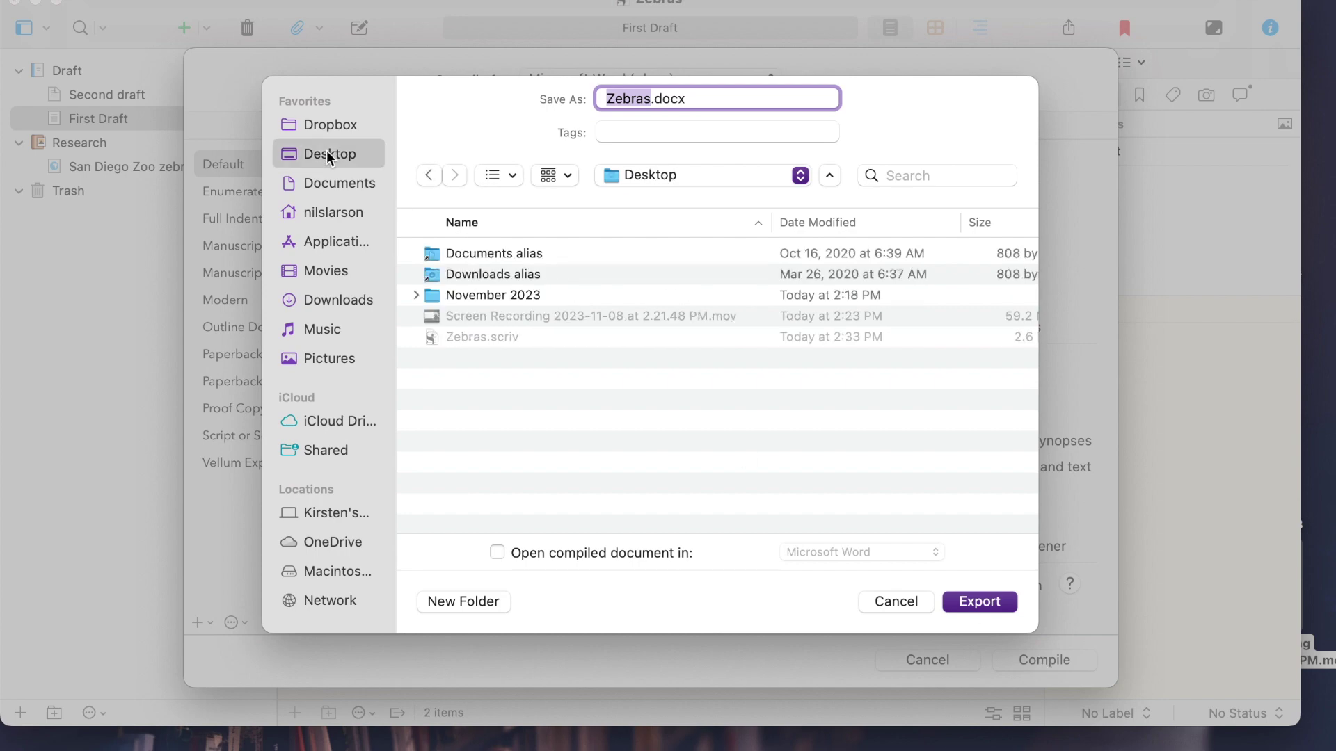
{"action": "left_click", "coordinate": [979, 602]}
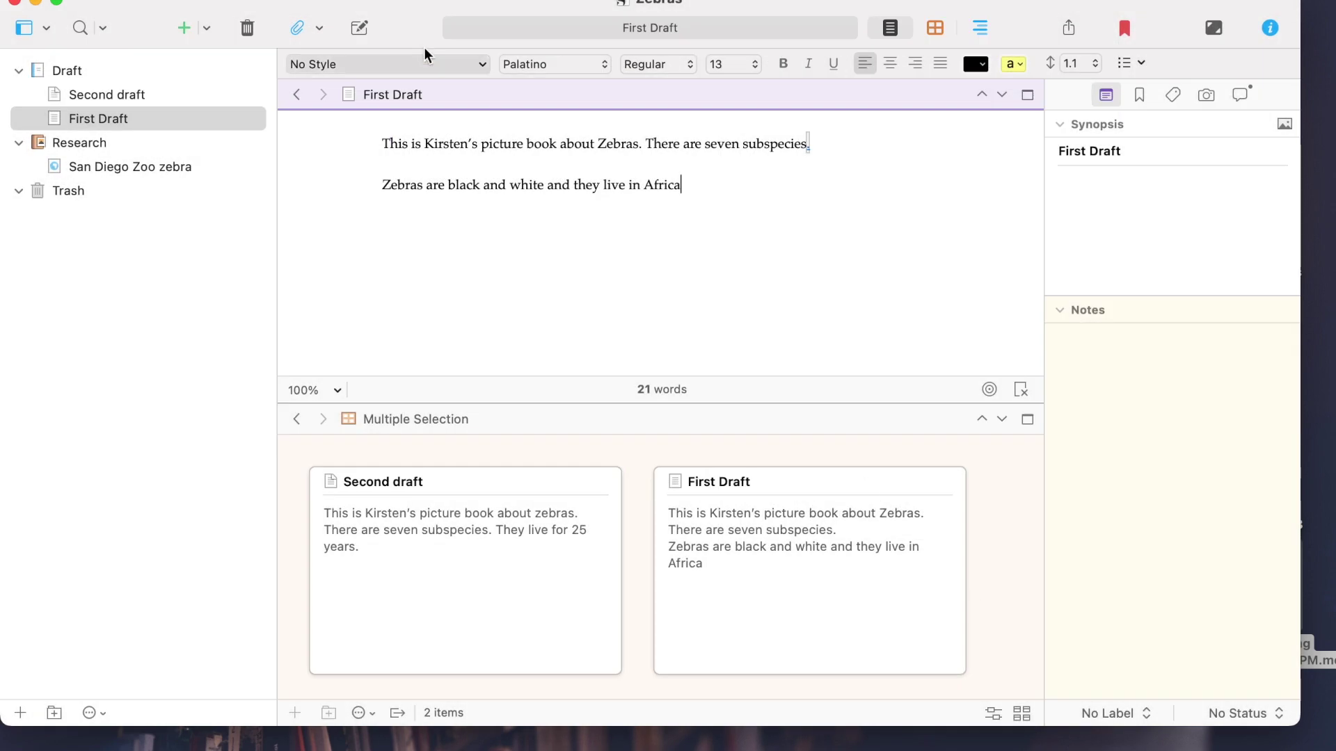
Minimize the project, open the exported Zebras.docx from the desktop in Word, and check its text and footnote.
{"action": "left_click", "coordinate": [38, 4]}
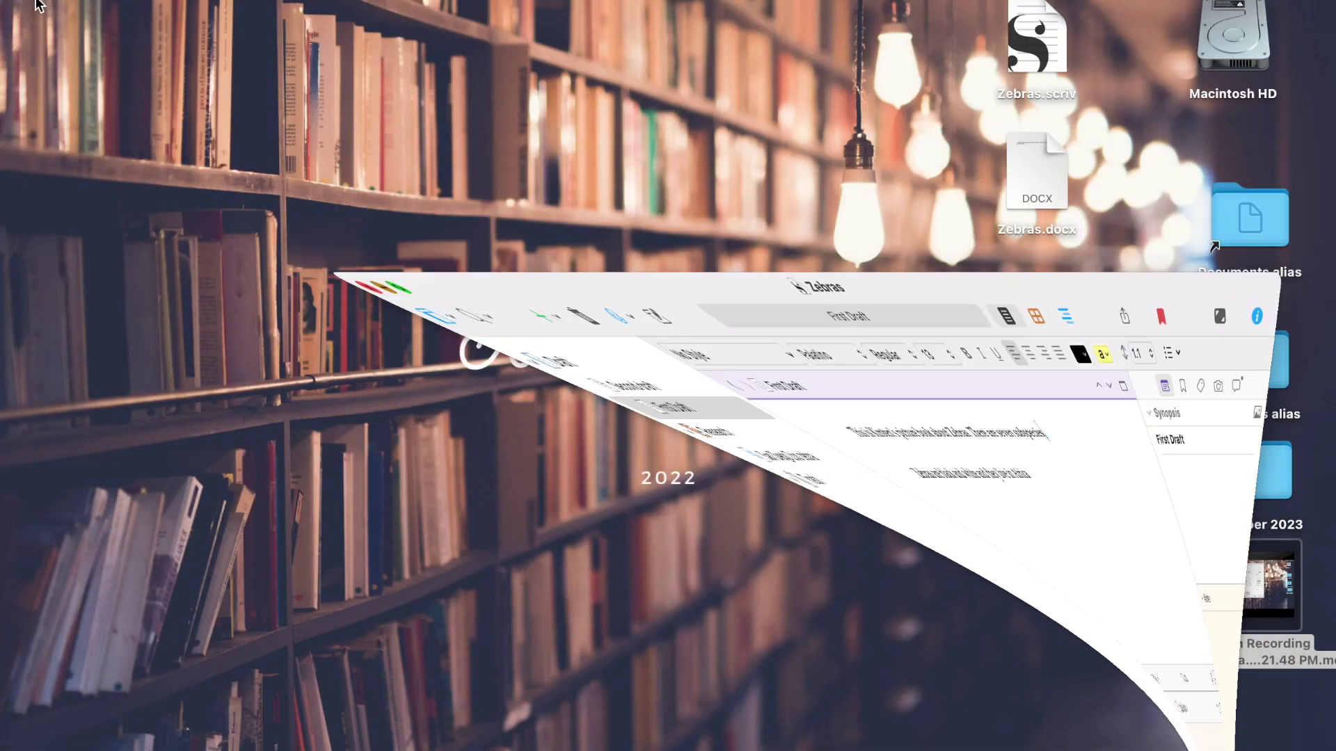
{"action": "double_click", "coordinate": [1049, 171]}
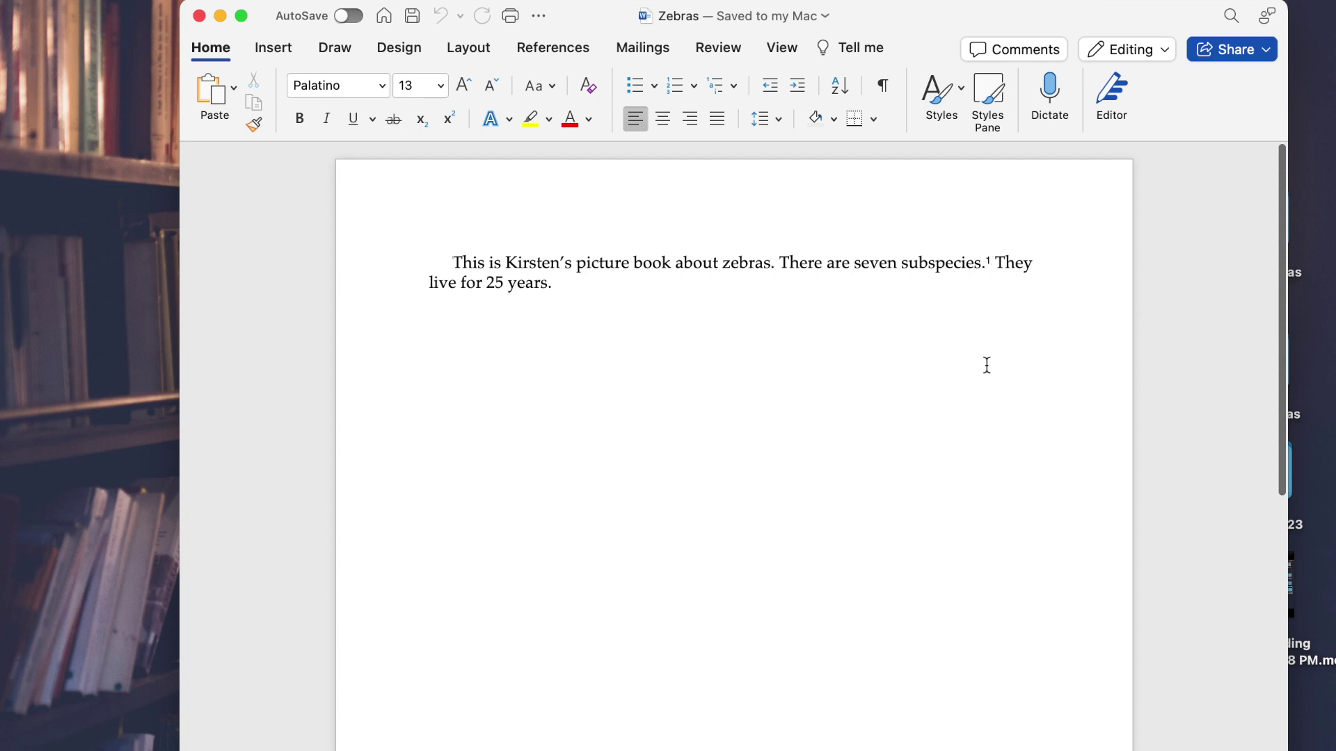
{"action": "scroll", "coordinate": [984, 364], "scroll_direction": "down", "scroll_amount": 10}
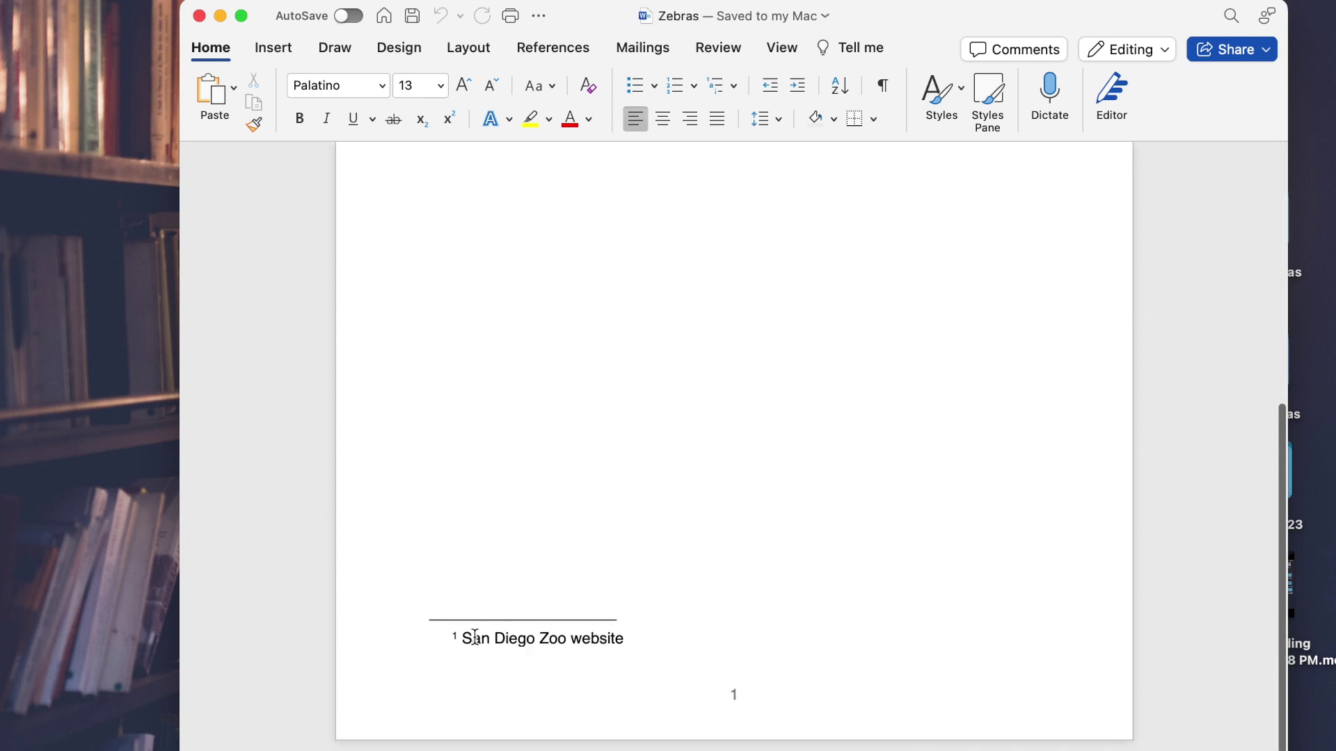
{"action": "scroll", "coordinate": [571, 645], "scroll_direction": "up", "scroll_amount": 1}
{"action": "scroll", "coordinate": [558, 646], "scroll_direction": "up", "scroll_amount": 10}
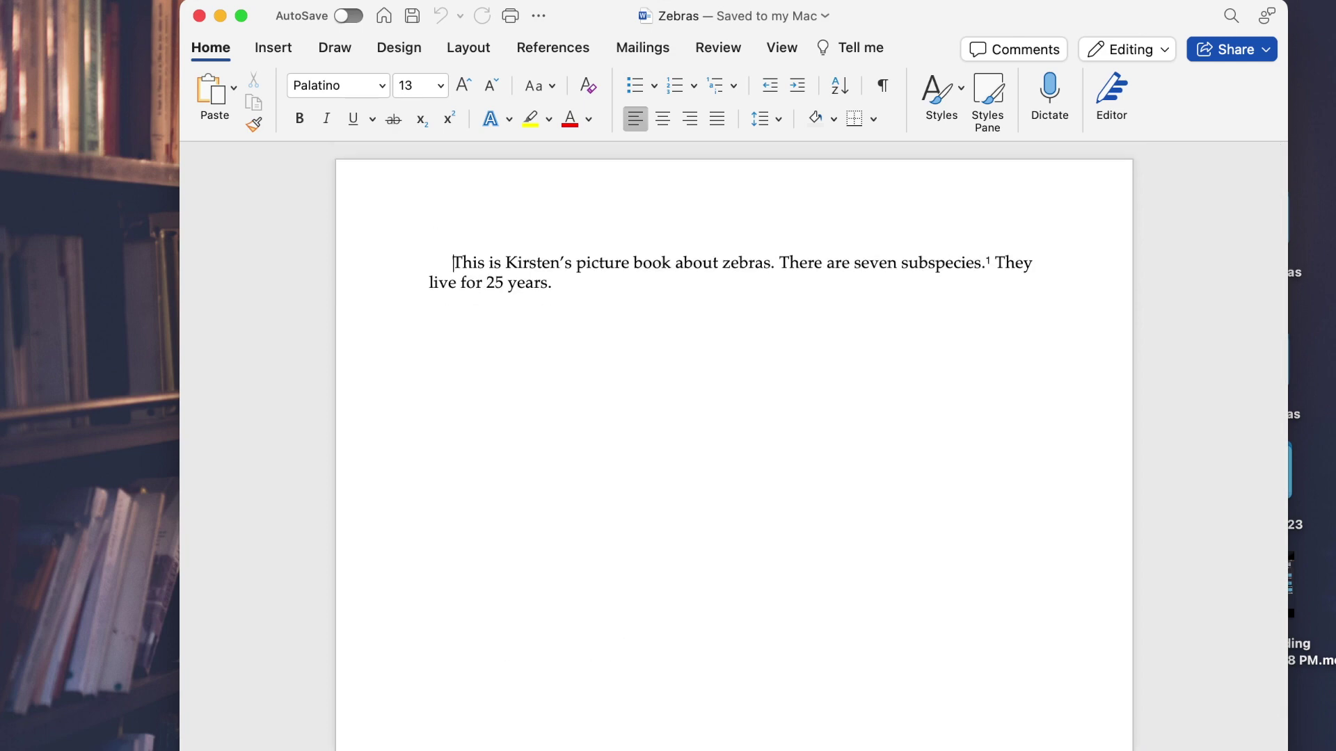
Minimize Word, switch back to the Zebras project in Scrivener, and remove the editor split to leave only First Draft open.
{"action": "left_click", "coordinate": [219, 16]}
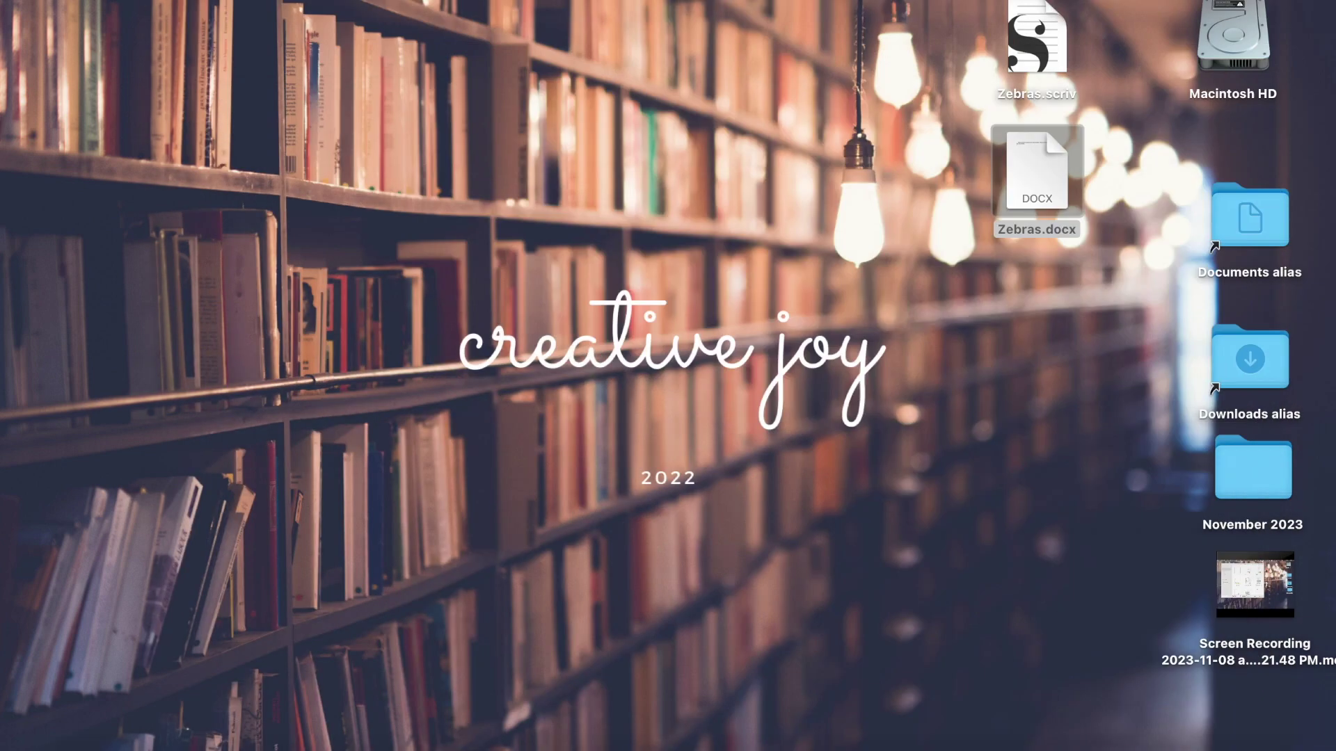
{"action": "mouse_move", "coordinate": [852, 744]}
{"action": "left_click", "coordinate": [1176, 741]}
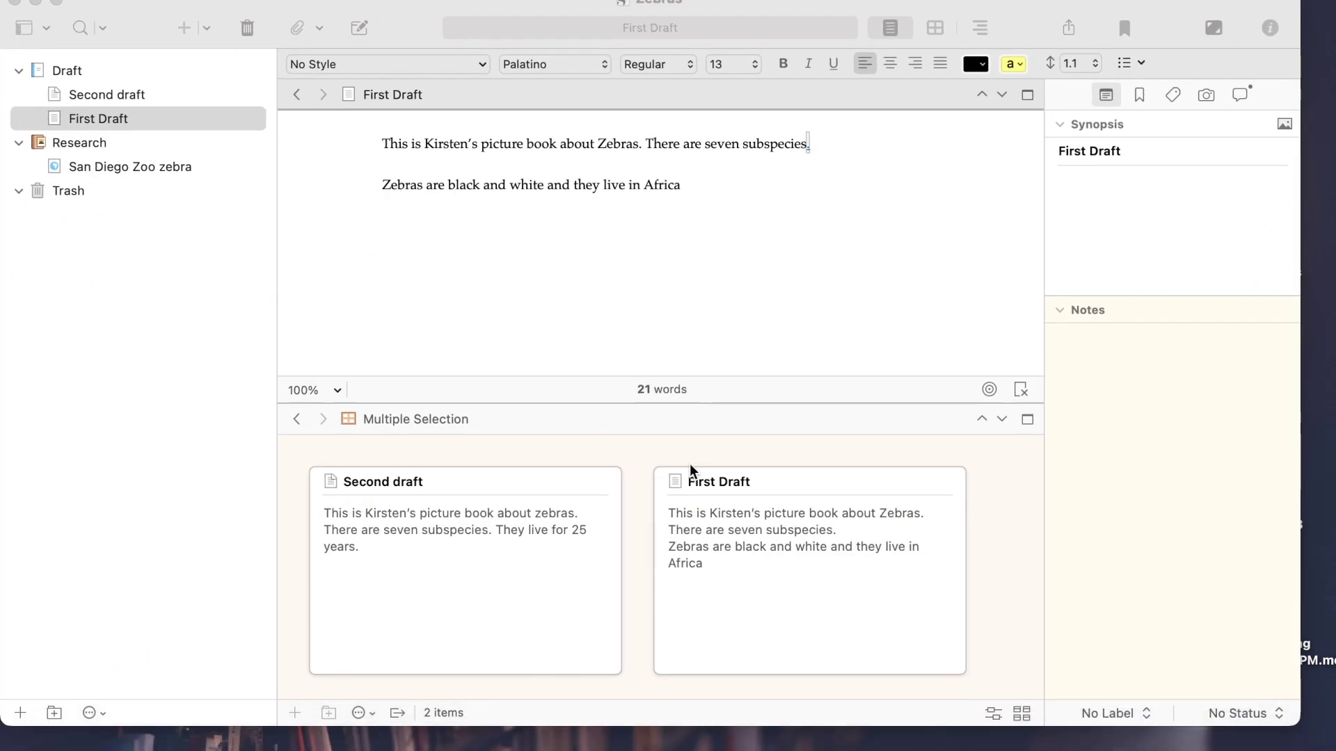
{"action": "left_click", "coordinate": [1028, 92]}
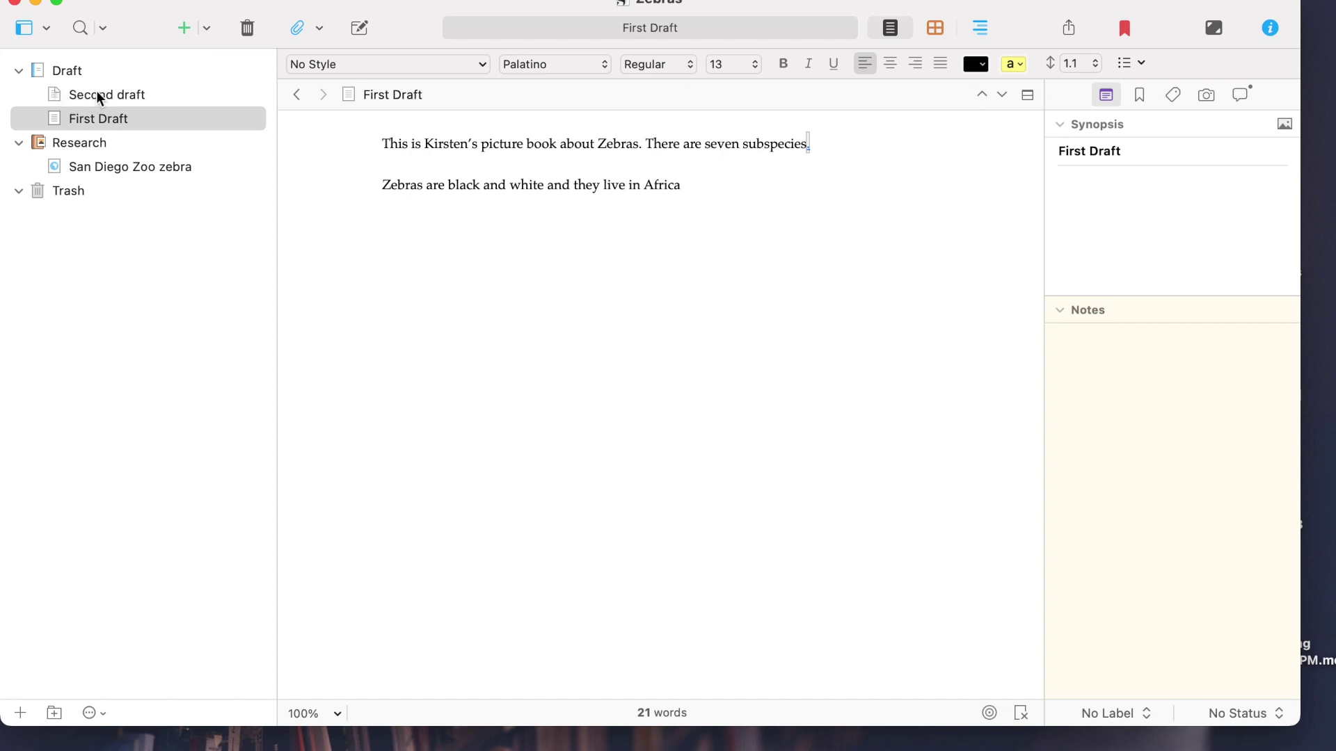
View the San Diego Zoo zebra research page and return to the Second draft document.
{"action": "left_click", "coordinate": [110, 165]}
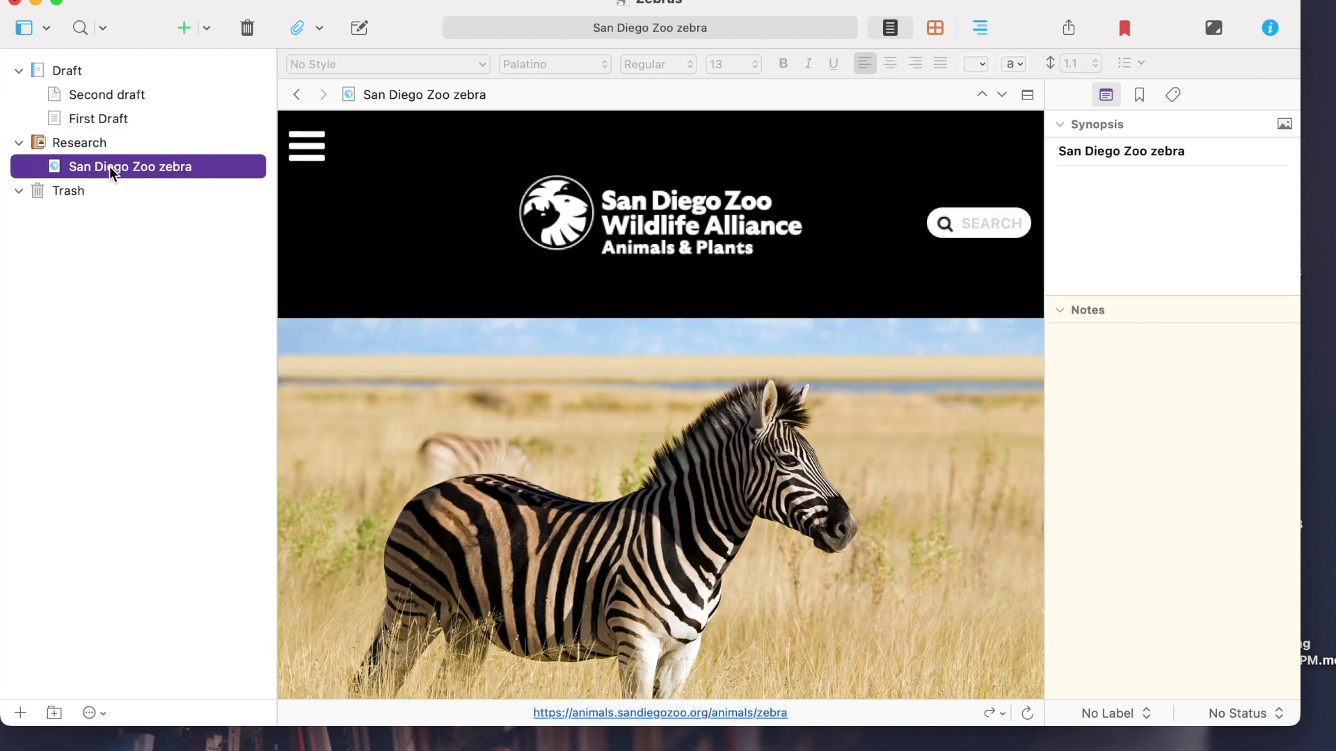
{"action": "left_click", "coordinate": [115, 121]}
{"action": "left_click", "coordinate": [130, 95]}
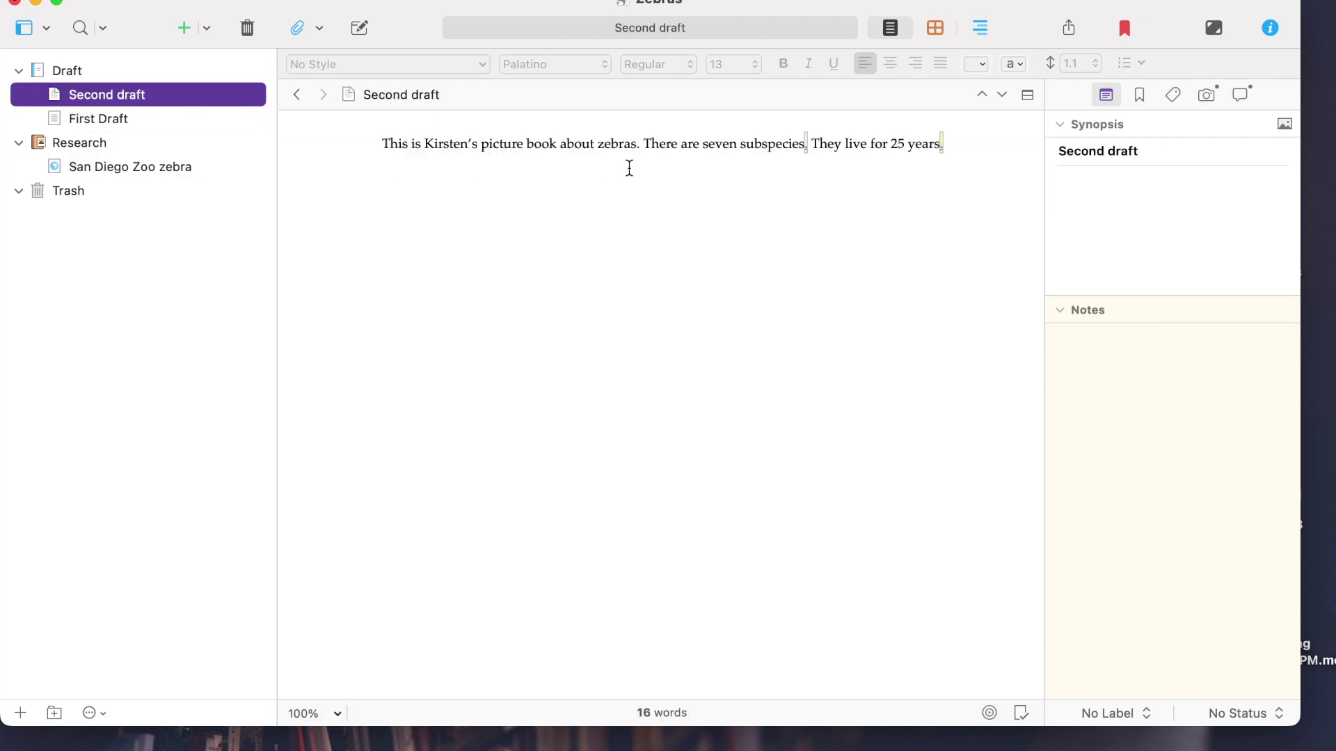
Split the editor horizontally and load the San Diego Zoo zebra page in the lower pane beneath Second draft.
{"action": "left_click", "coordinate": [1028, 95]}
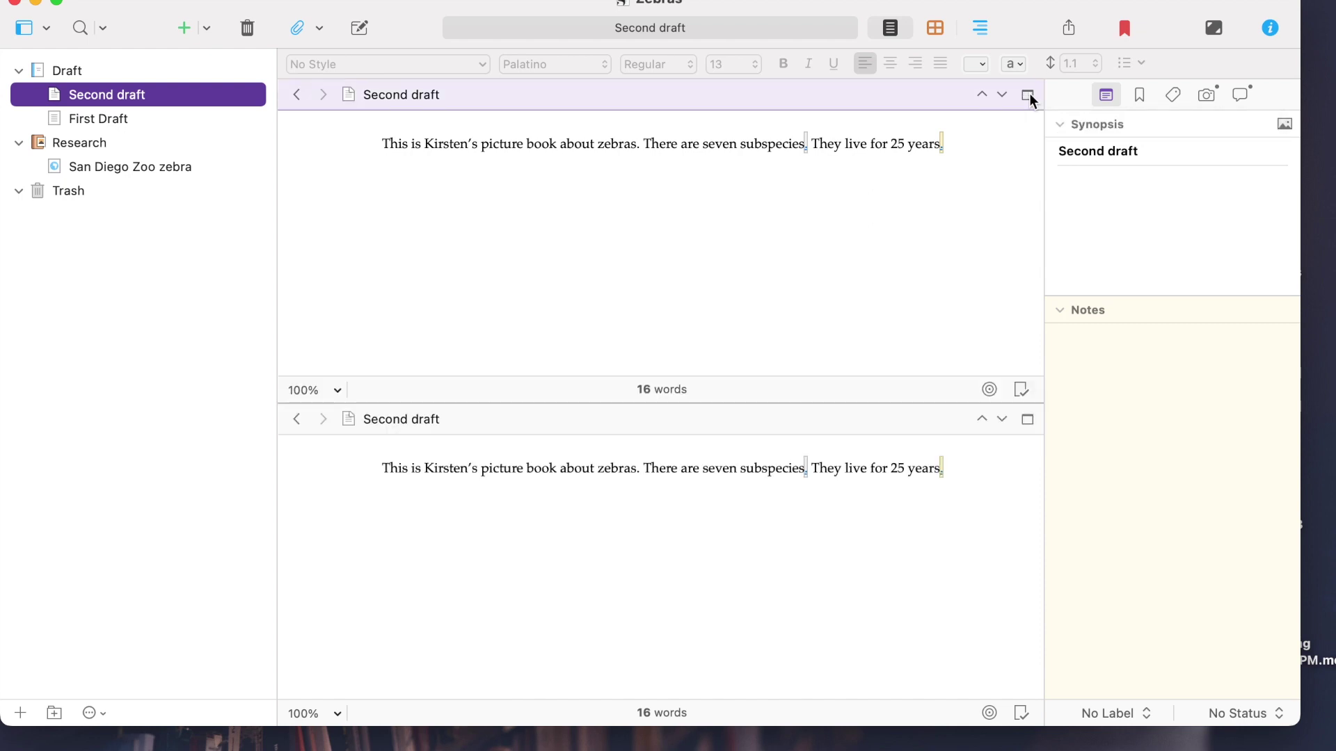
{"action": "left_click", "coordinate": [761, 459]}
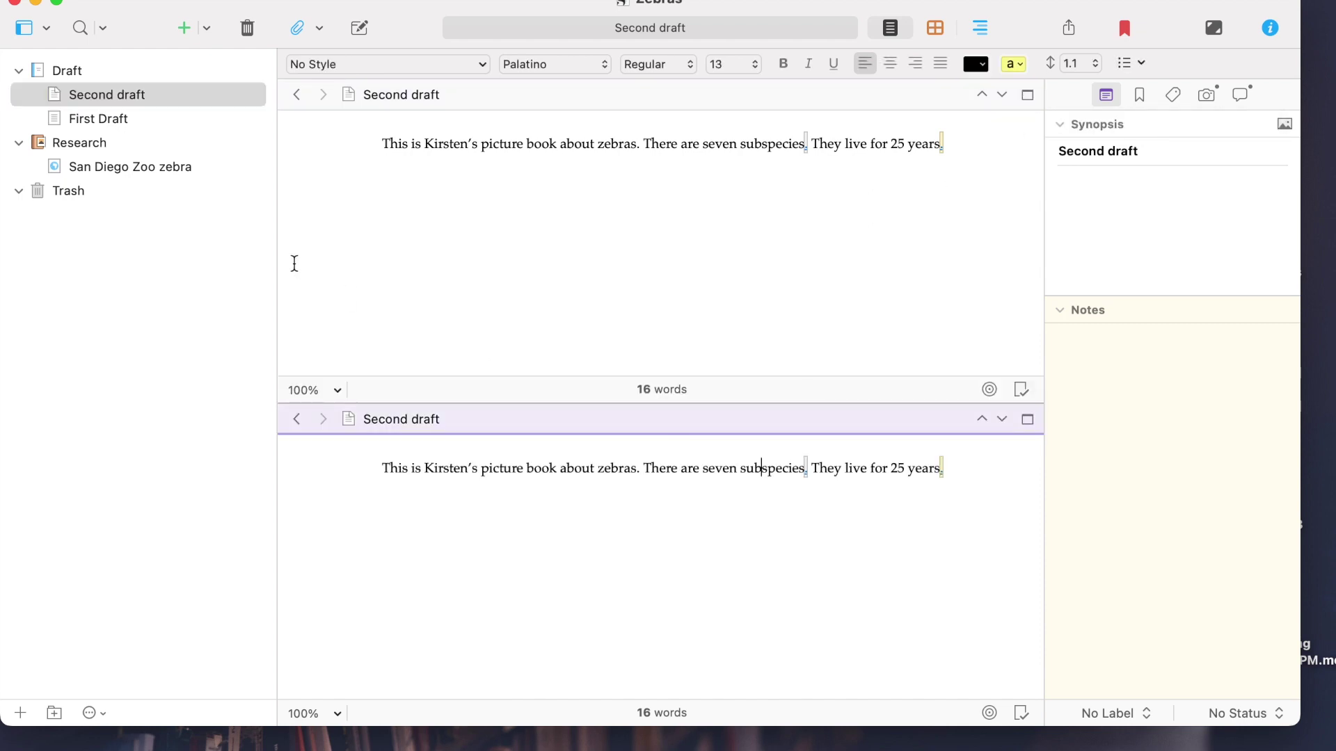
{"action": "left_click", "coordinate": [167, 174]}
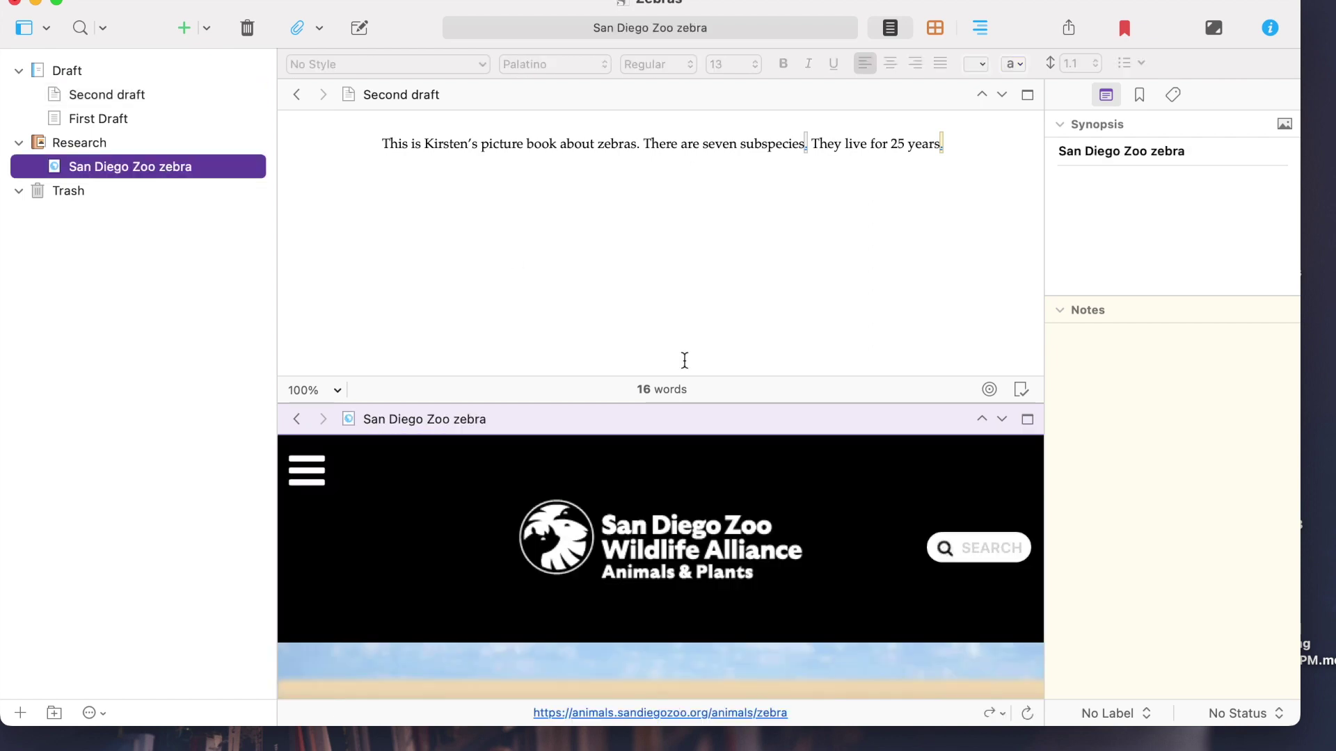
Hide and reshow the inspector, and visit the notes and synopsis fields of San Diego Zoo zebra.
{"action": "left_click", "coordinate": [1271, 27]}
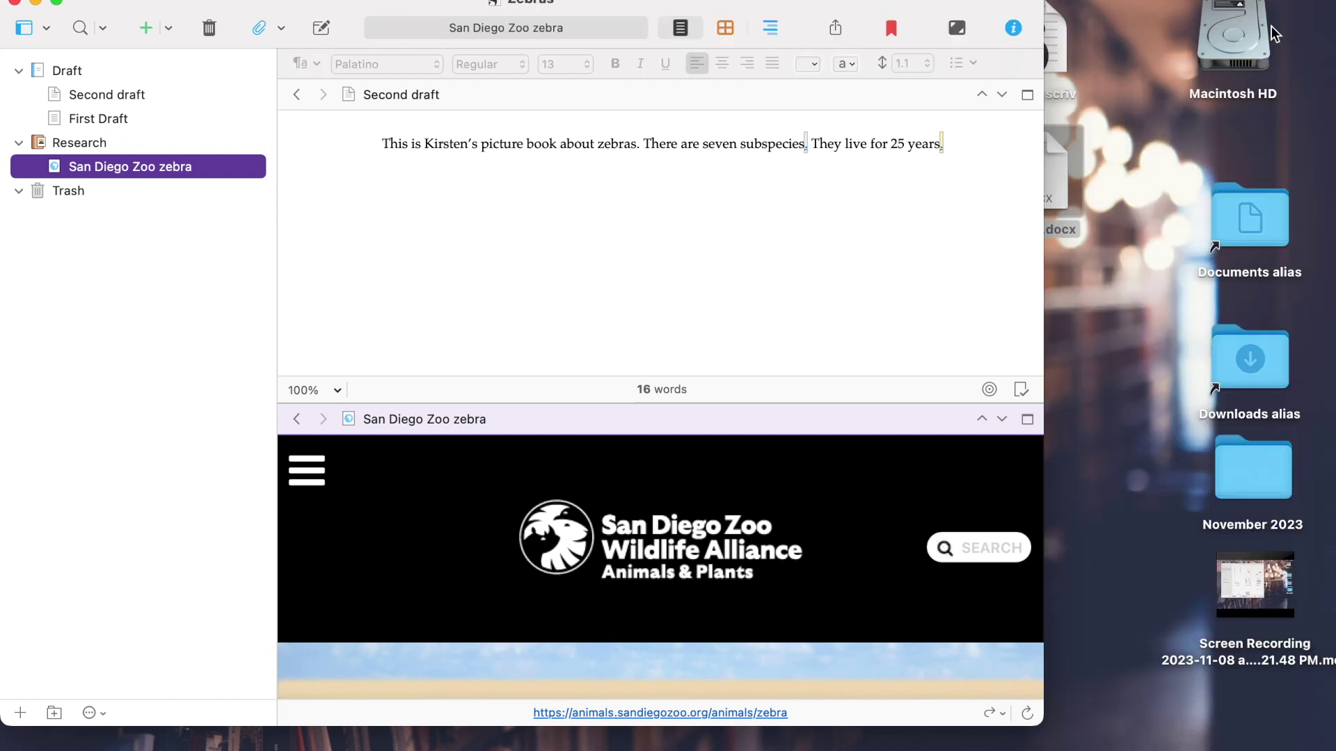
{"action": "left_click", "coordinate": [1015, 28]}
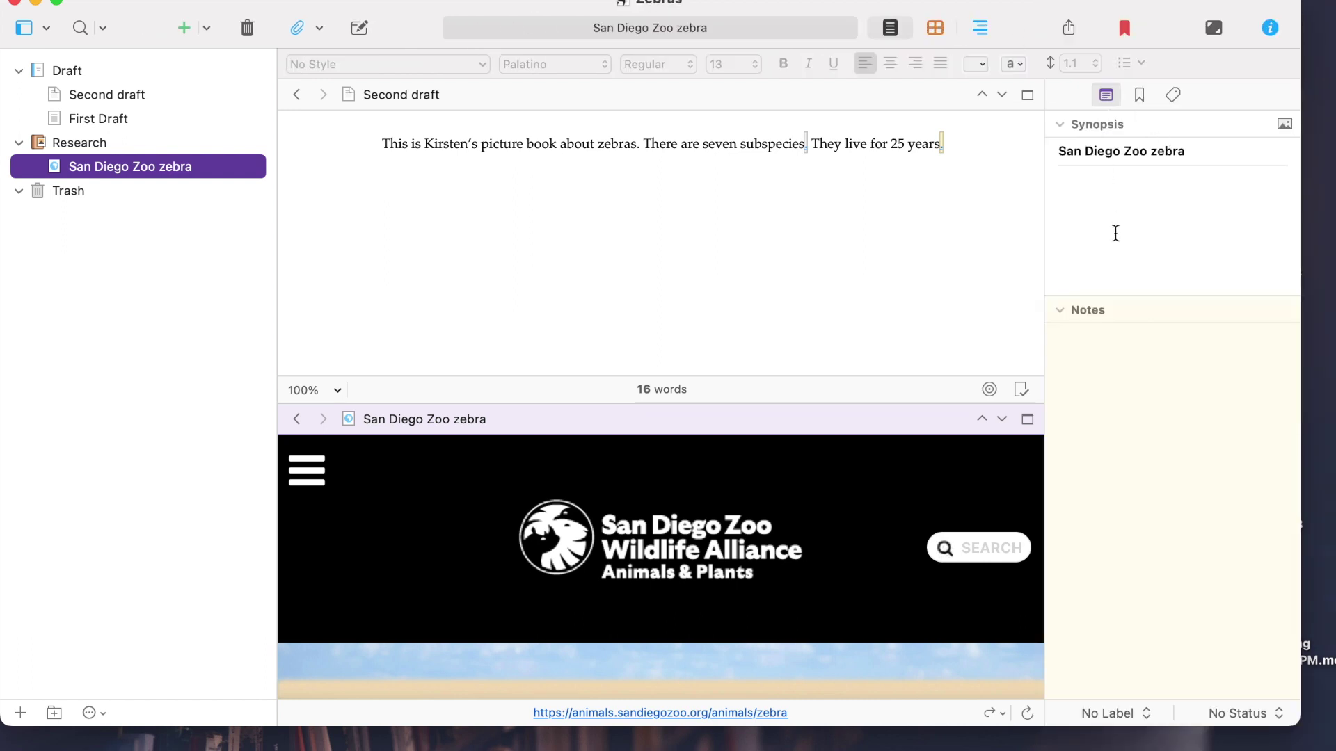
{"action": "left_click", "coordinate": [1139, 384]}
{"action": "left_click", "coordinate": [1137, 241]}
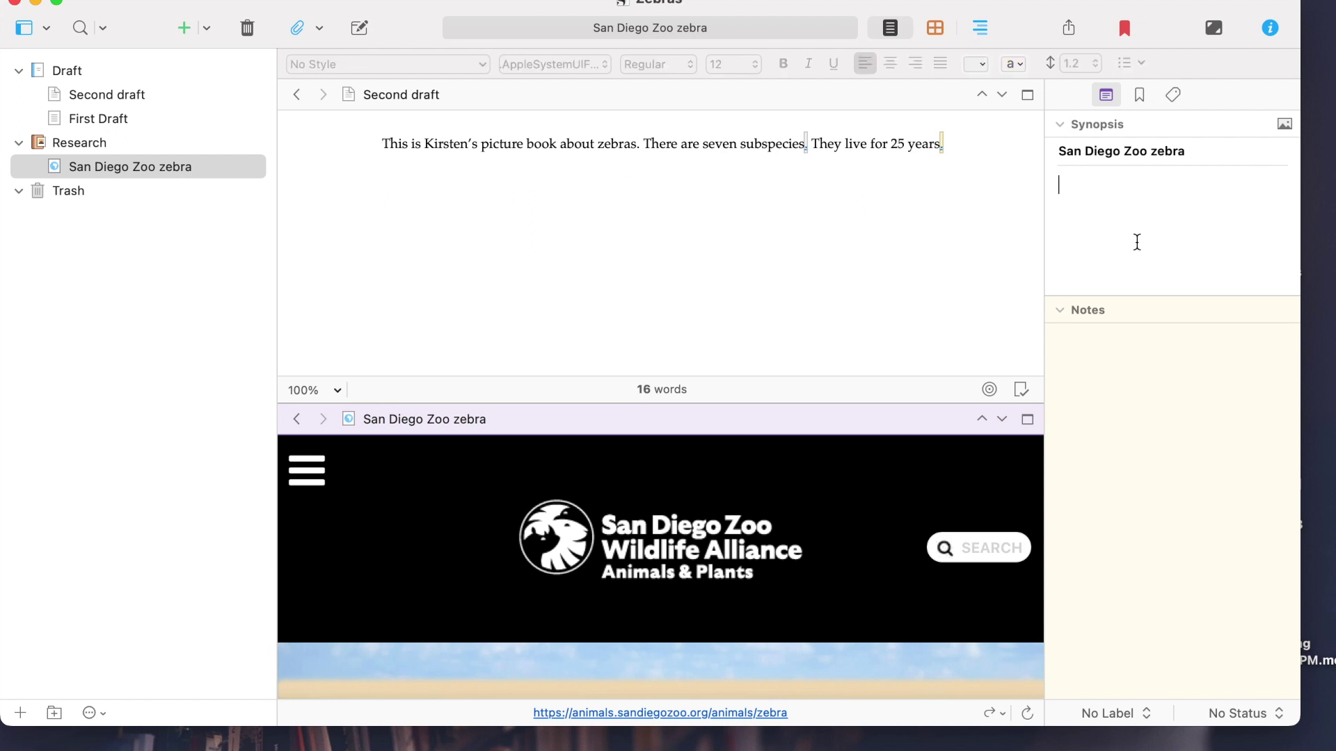
Review the snapshots of Second draft, followed by its comments and footnotes.
{"action": "left_click", "coordinate": [886, 175]}
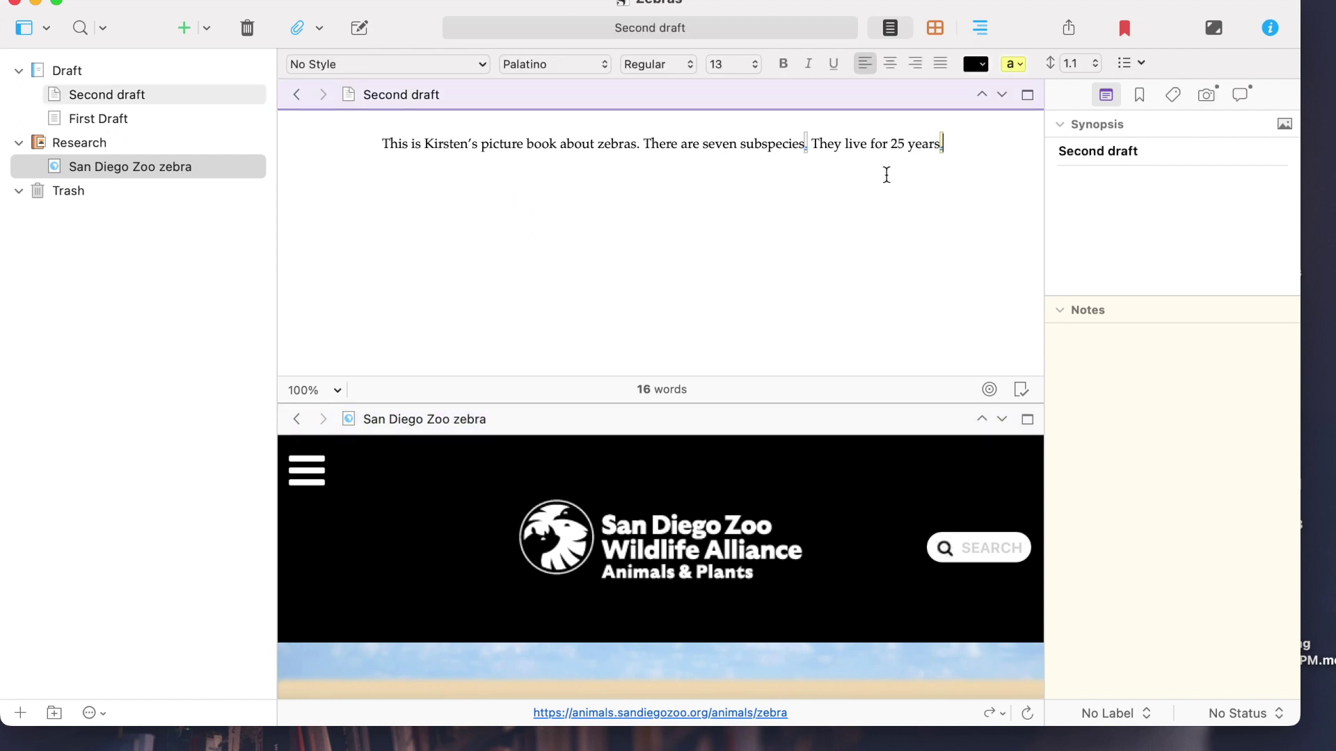
{"action": "left_click", "coordinate": [1208, 96]}
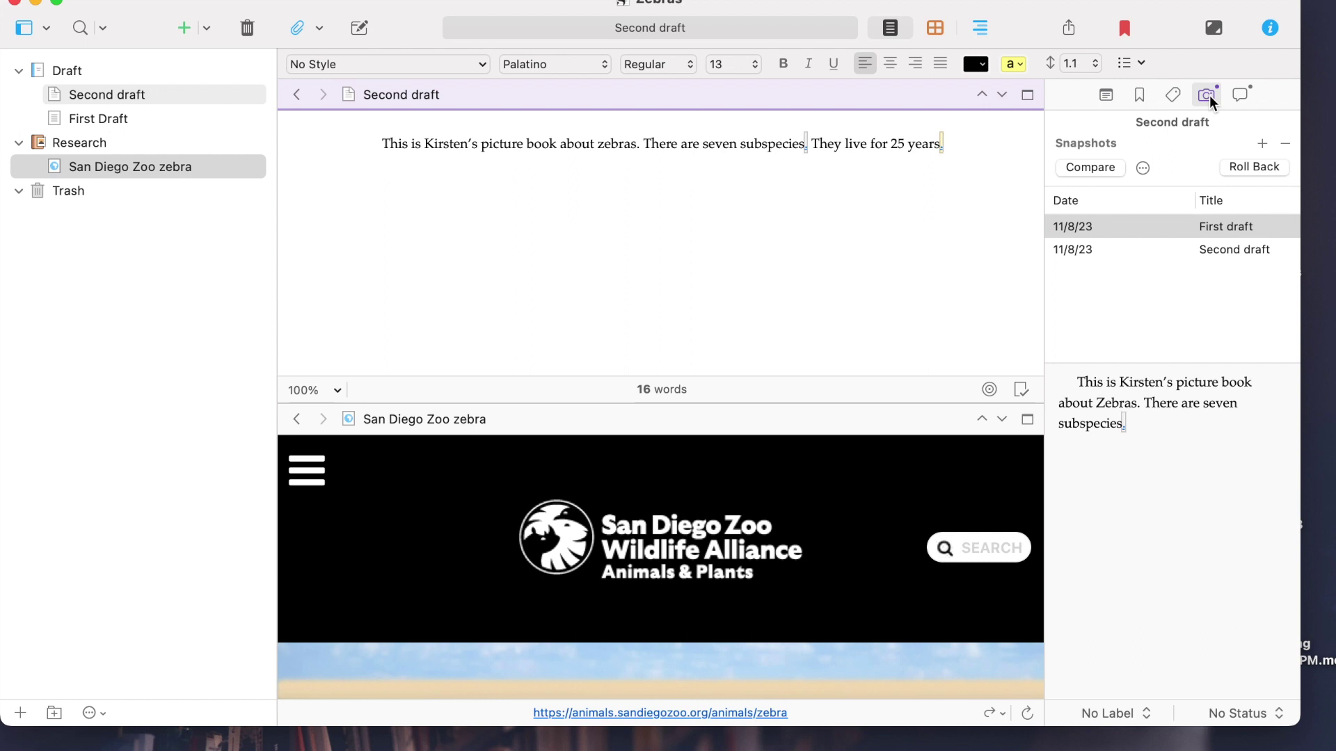
{"action": "left_click", "coordinate": [1240, 96]}
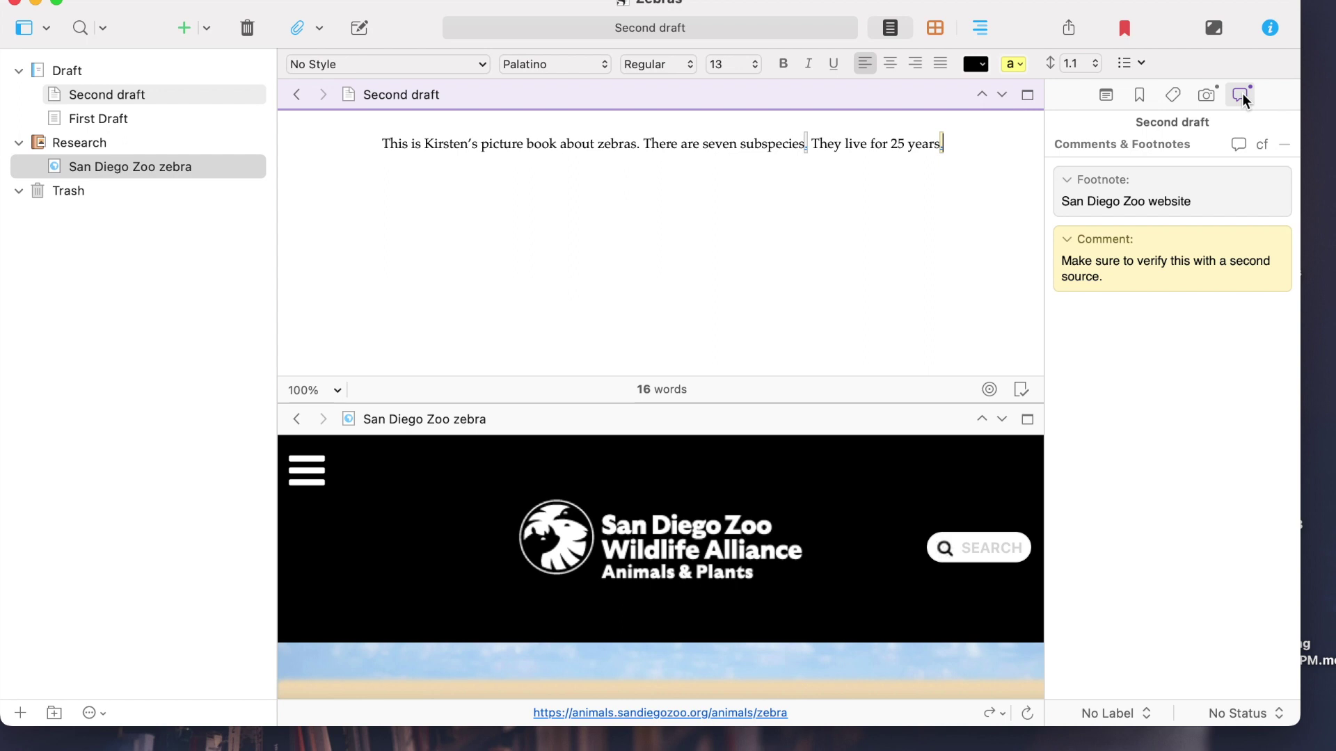
View Second draft in full-screen composition mode and return to the project.
{"action": "left_click", "coordinate": [1211, 28]}
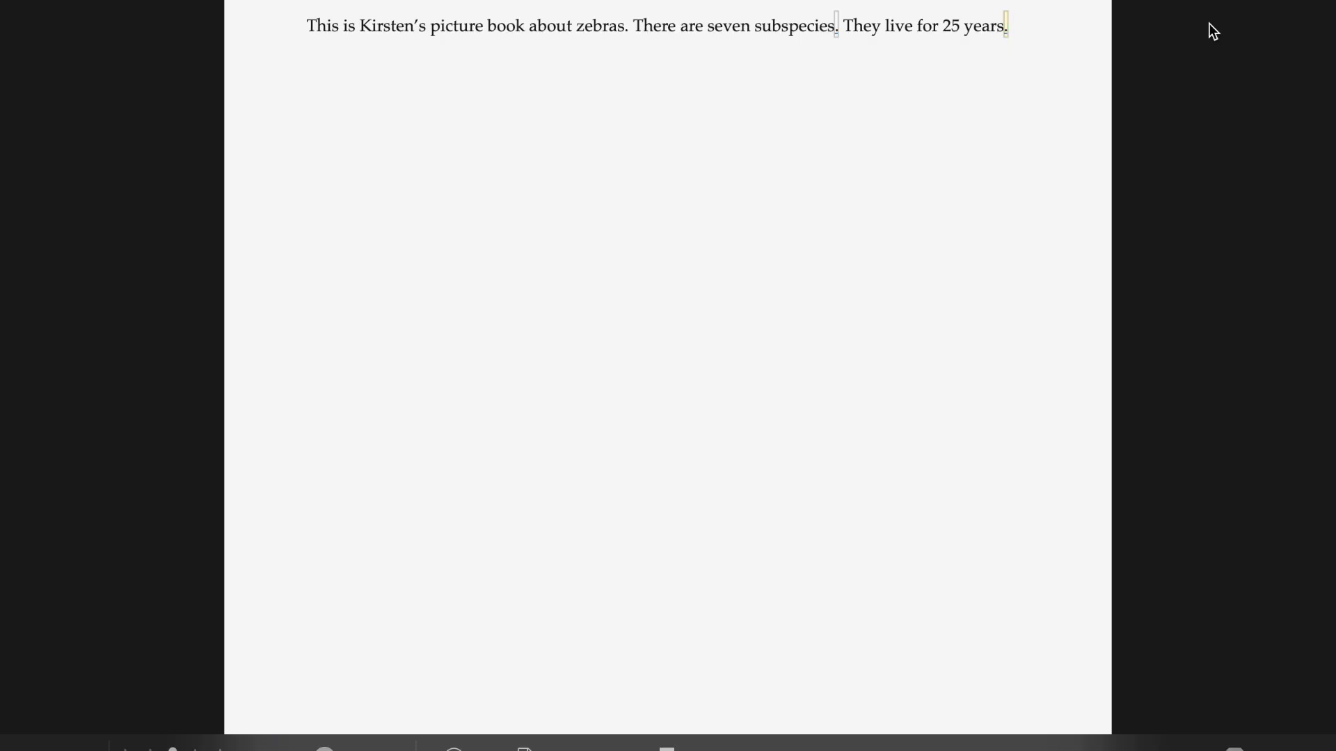
{"action": "key", "text": "Escape"}
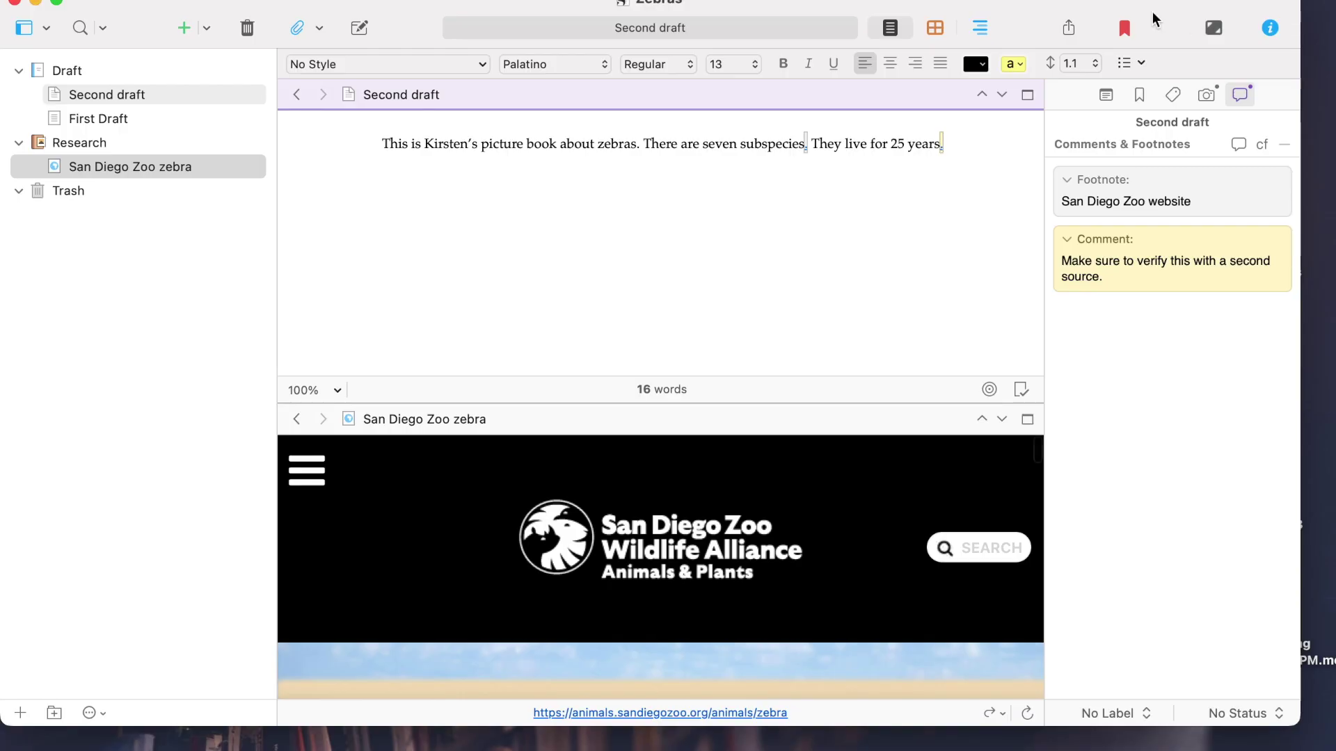